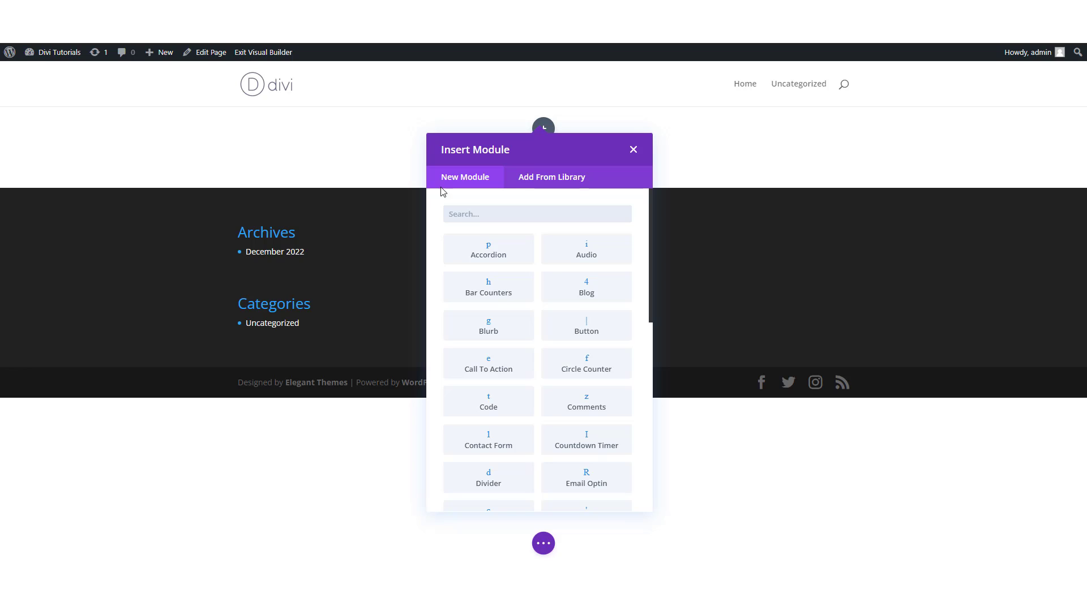
Insert a Pricing Tables module into the row and move its settings window clear of the price tables
scroll(507, 244, down, 3)
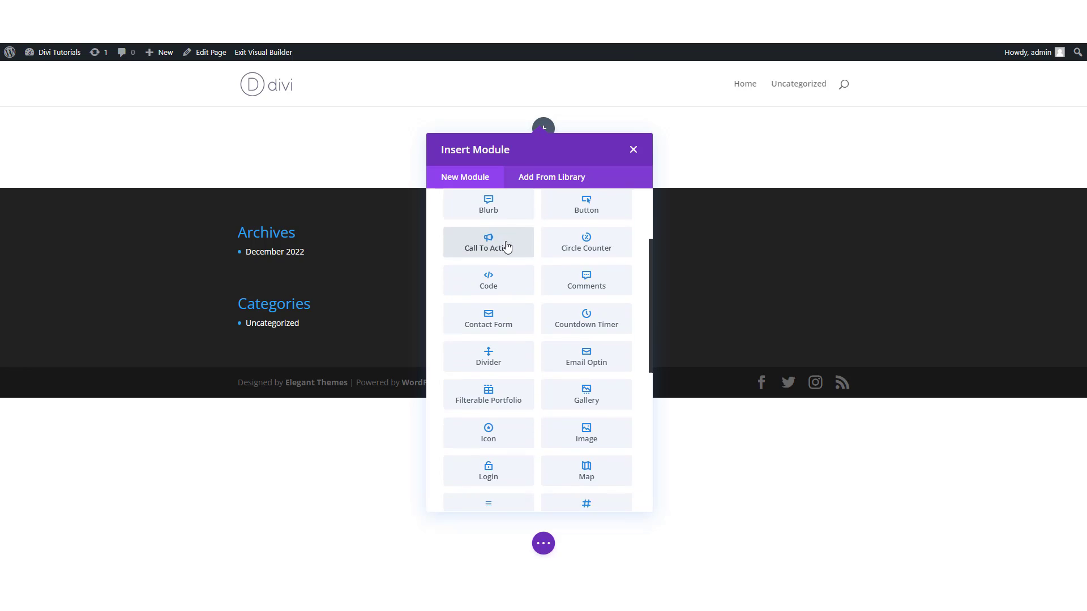
scroll(506, 245, down, 5)
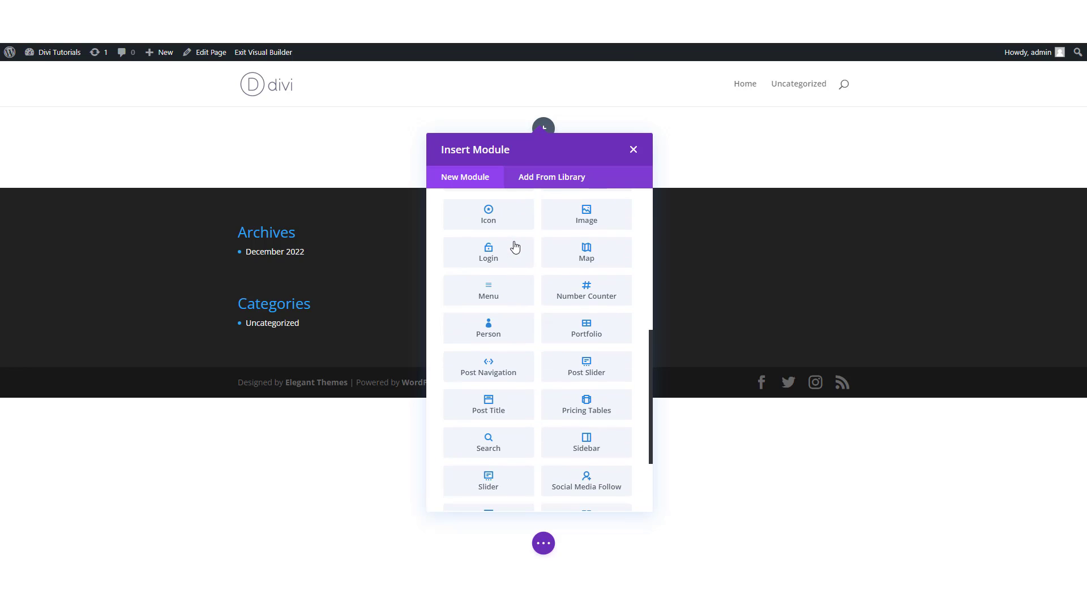
scroll(515, 246, down, 3)
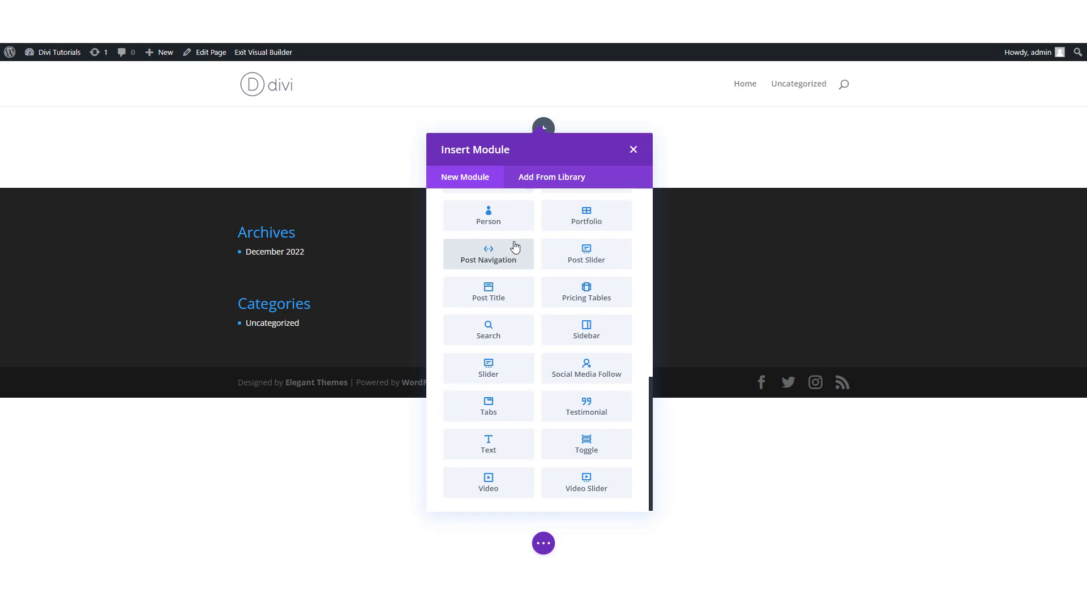
click(596, 289)
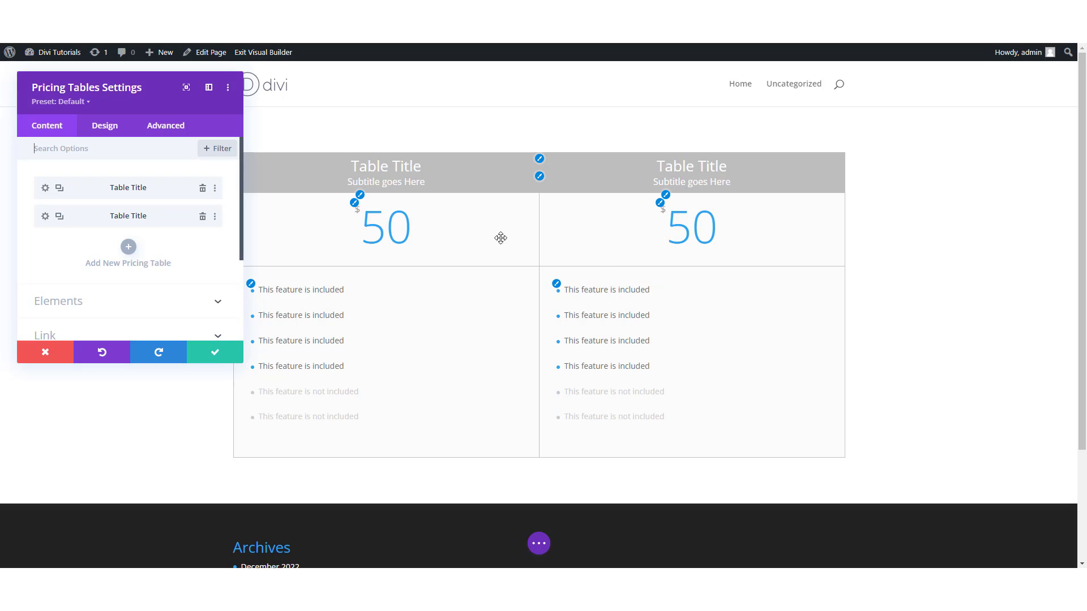
drag(162, 89, 950, 138)
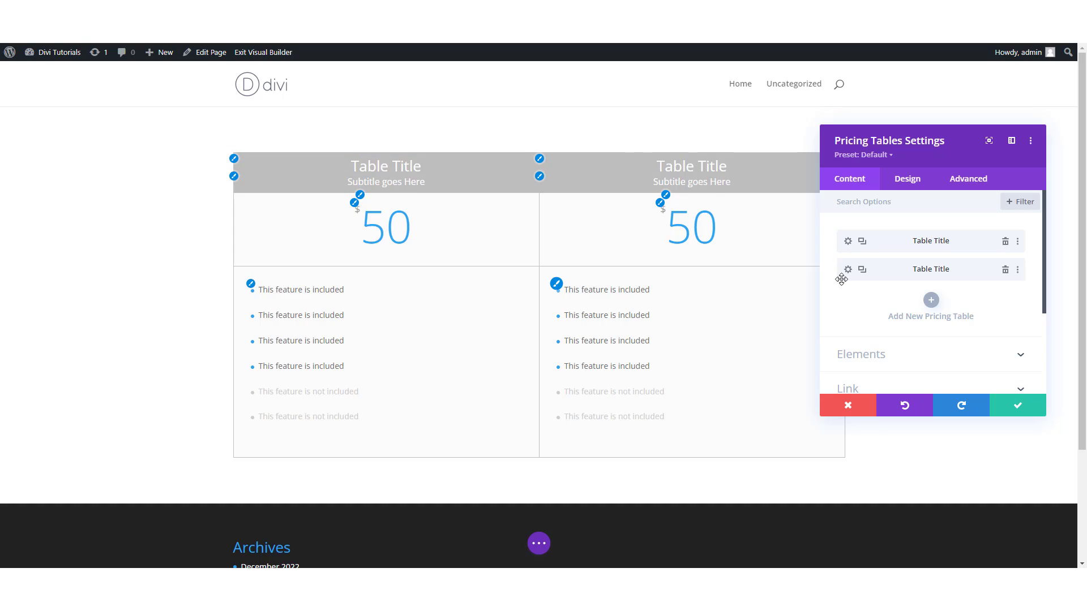
Remove the currency symbol from the first pricing table's settings
click(848, 242)
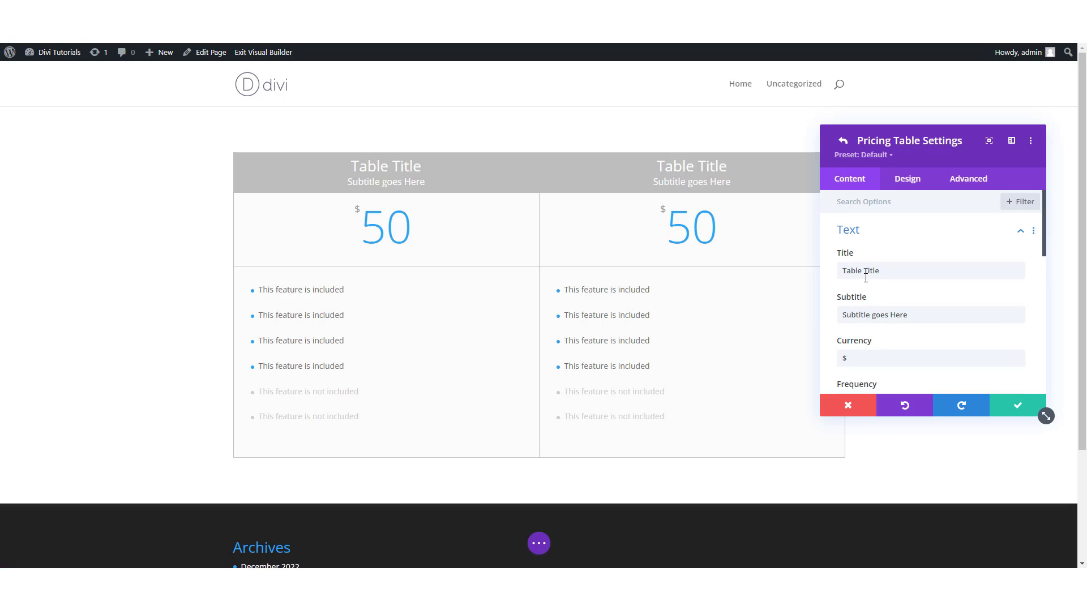
scroll(859, 266, down, 1)
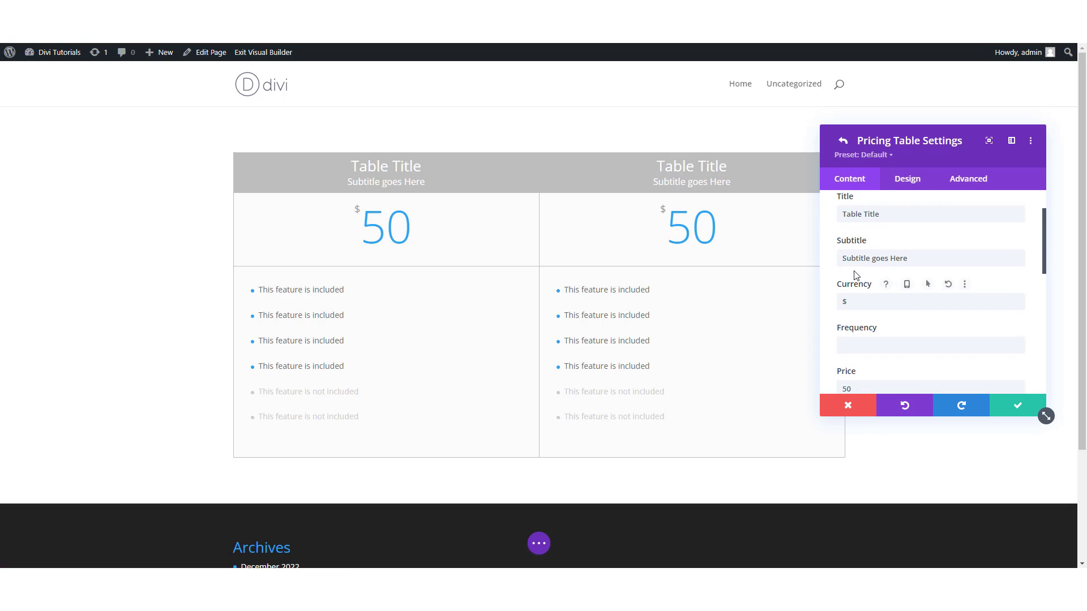
scroll(857, 254, down, 1)
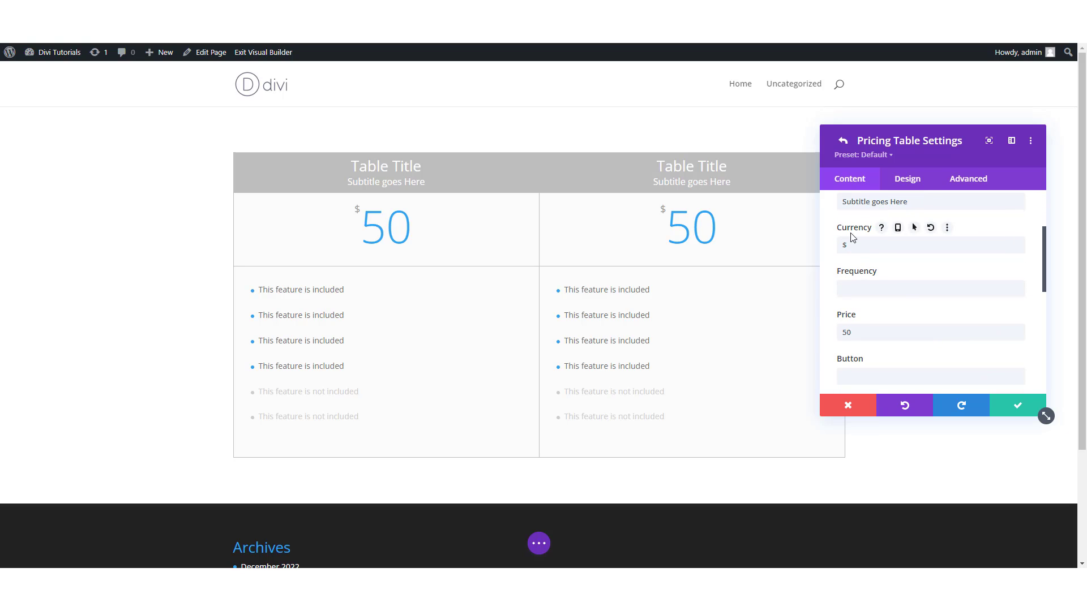
click(849, 245)
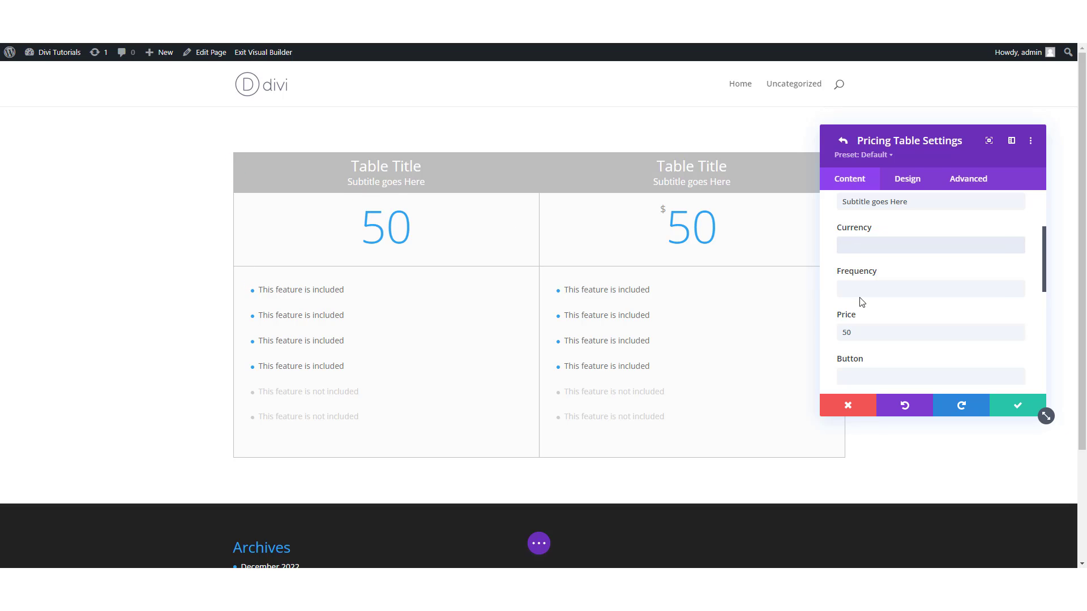
Set the first pricing table's price to $50, with the dollar sign as part of the price text
scroll(862, 312, down, 1)
click(842, 281)
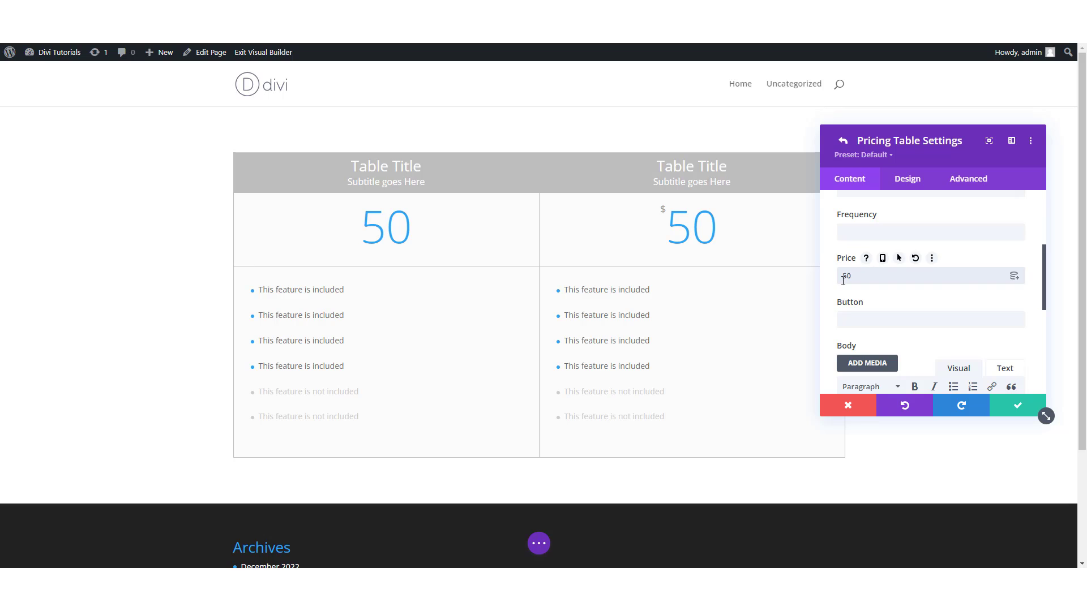
scroll(642, 284, down, 3)
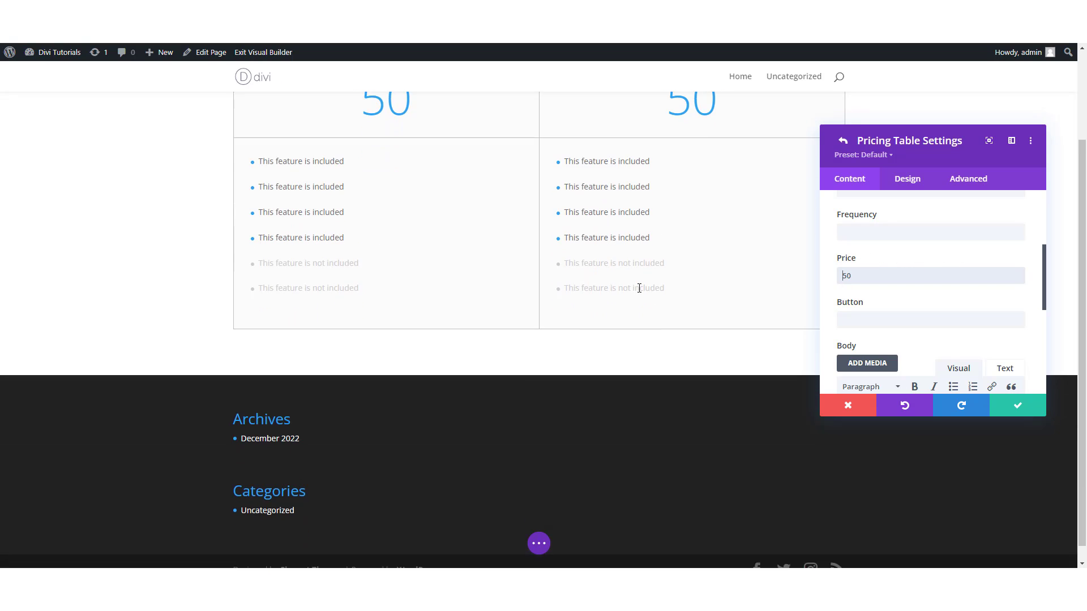
scroll(639, 287, up, 2)
scroll(639, 288, up, 1)
scroll(651, 280, down, 2)
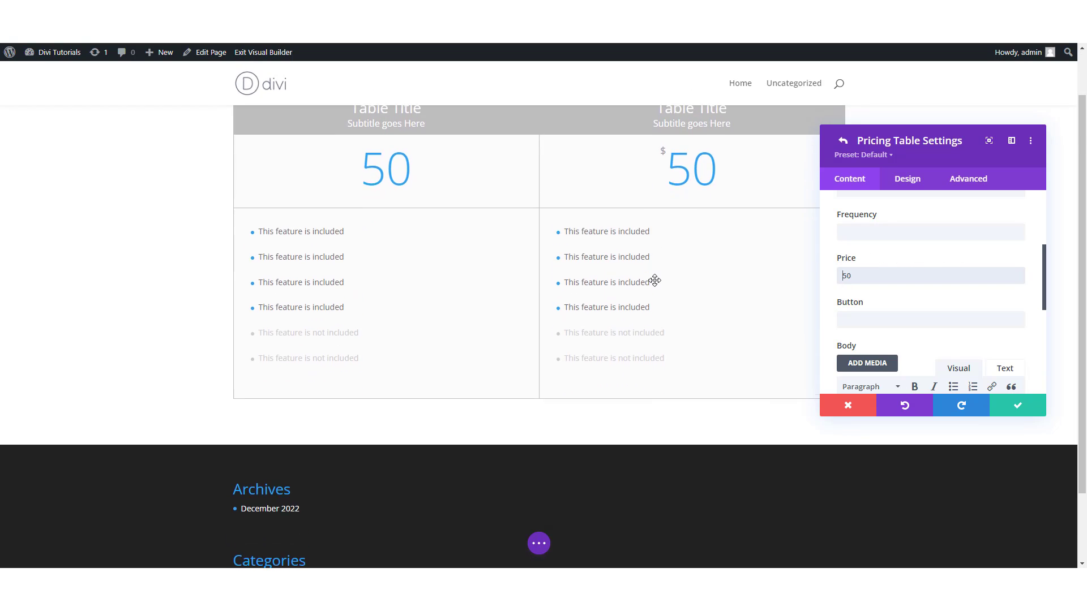
scroll(651, 280, up, 2)
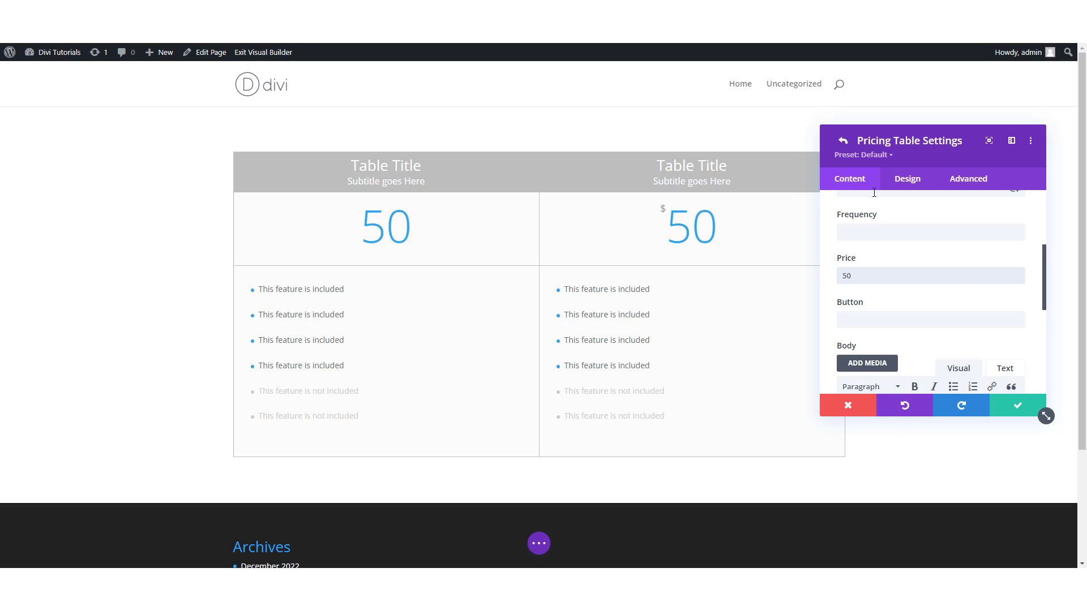
text(#$)
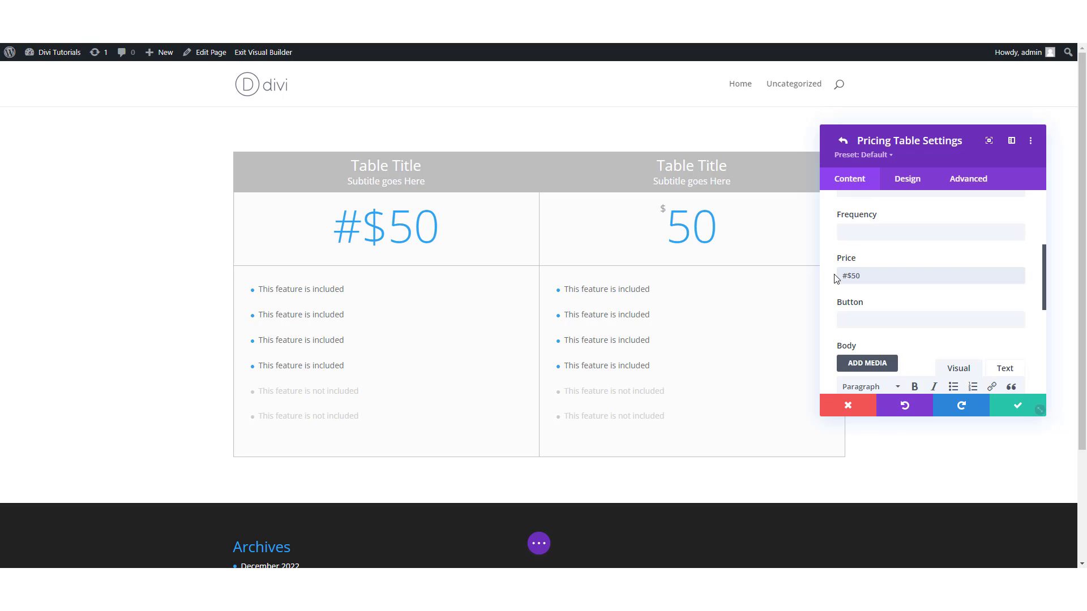
click(848, 276)
key(BackSpace)
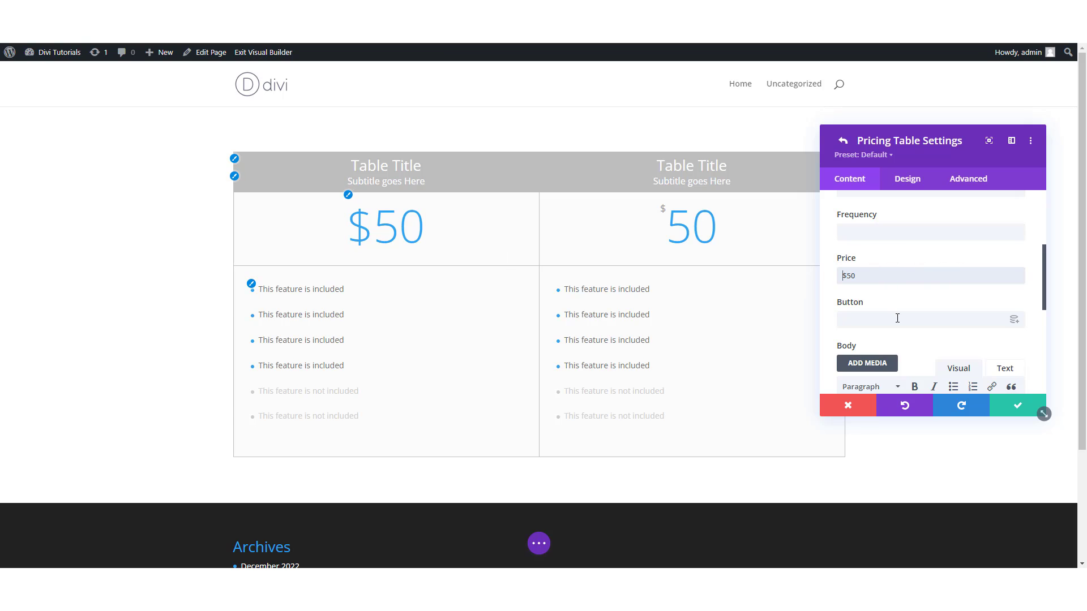
Examine the first pricing table's button, body and link options
scroll(1045, 415, down, 1)
click(869, 265)
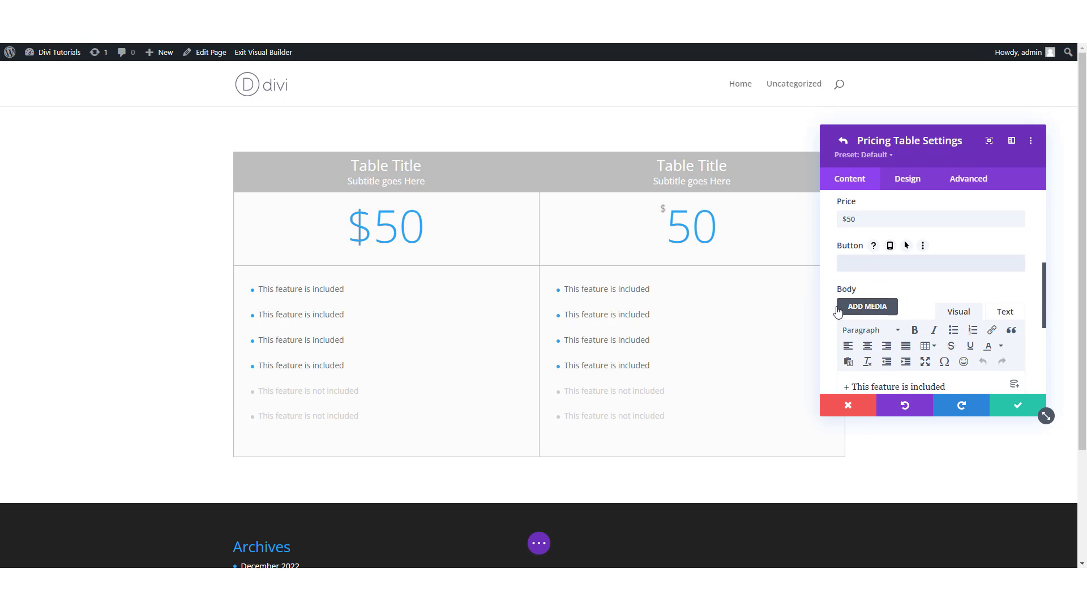
scroll(839, 308, down, 2)
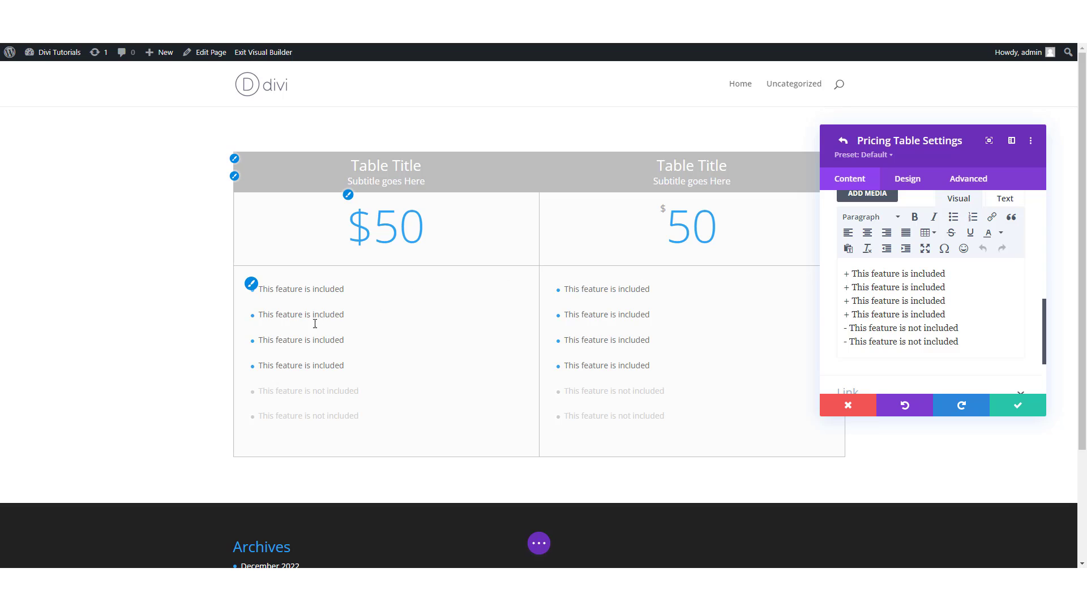
scroll(911, 343, down, 1)
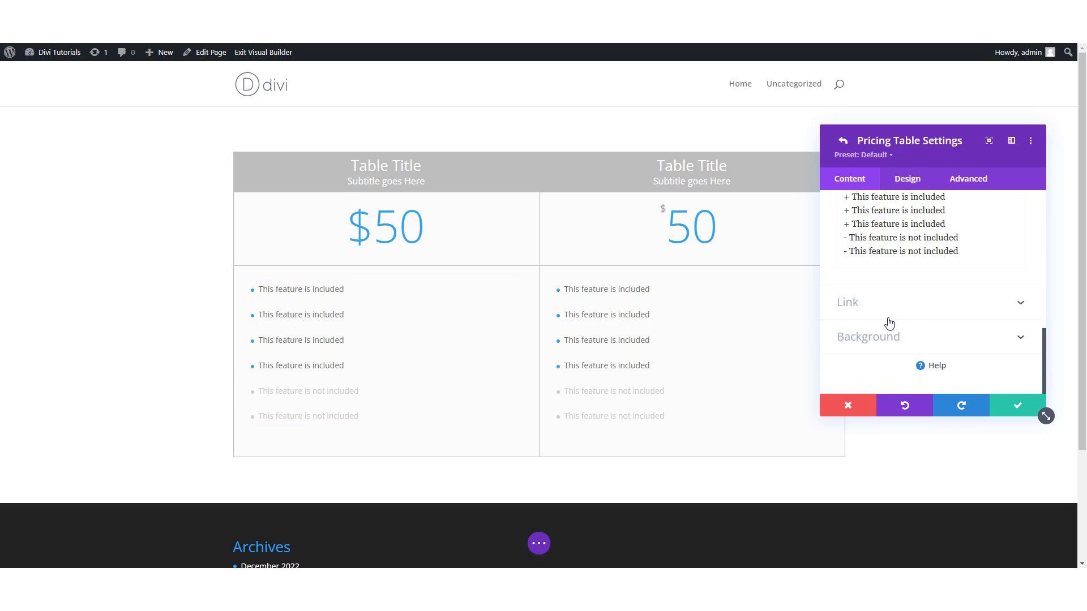
click(869, 304)
scroll(871, 312, up, 2)
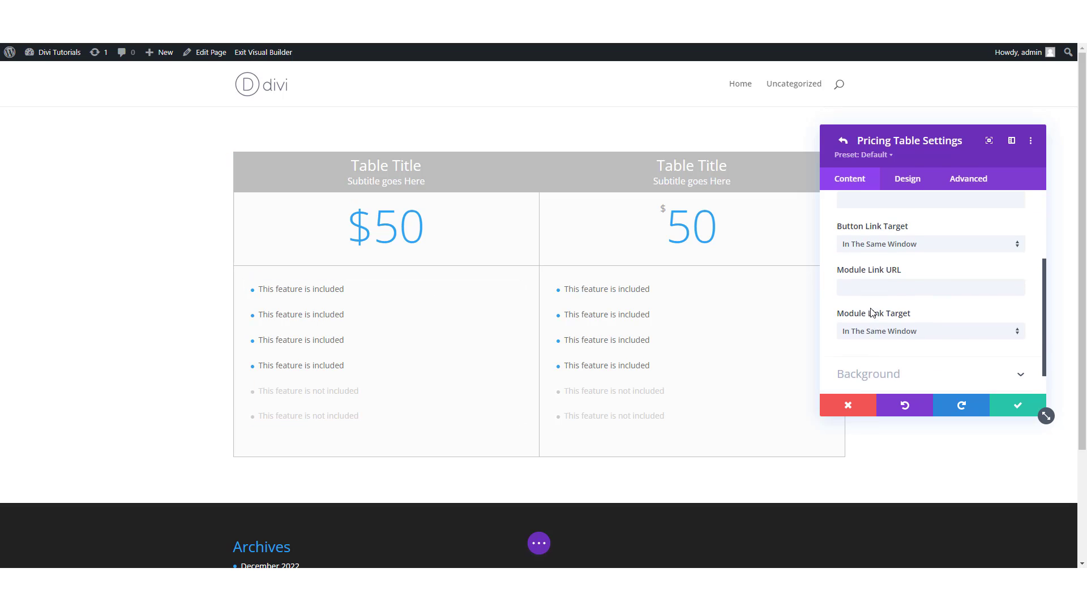
click(861, 240)
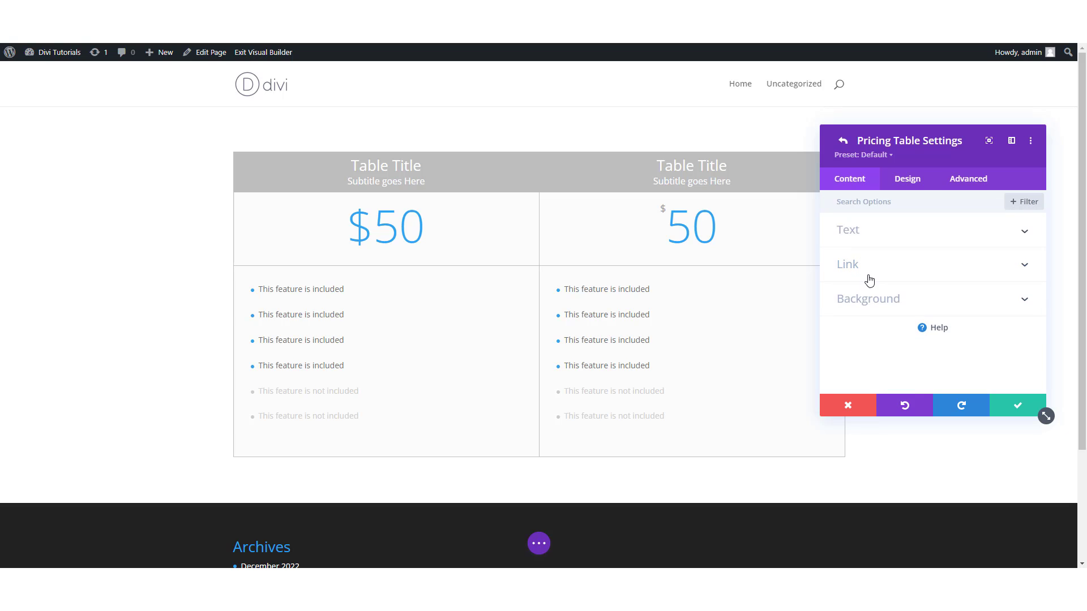
Set the first pricing table's price to $100 and save the module settings
click(865, 241)
scroll(882, 286, down, 2)
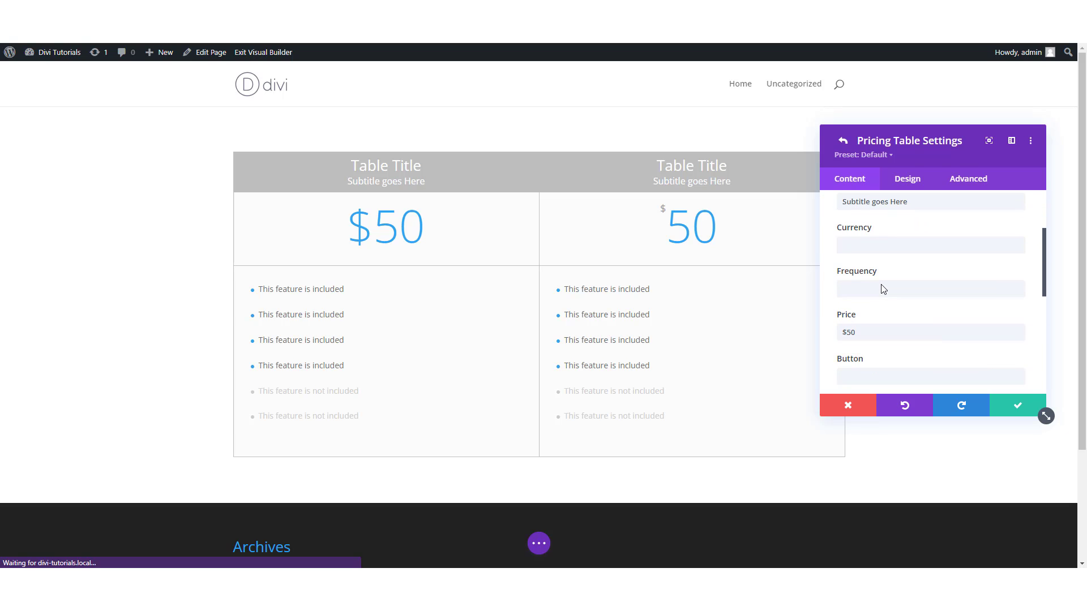
scroll(883, 289, up, 2)
scroll(882, 289, down, 3)
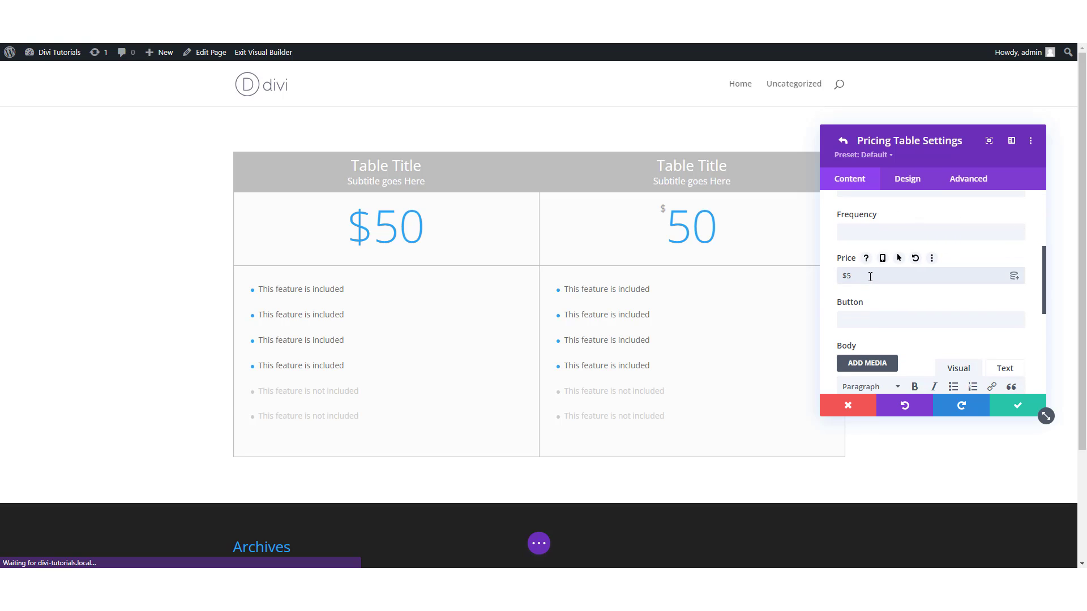
key(BackSpace)
text(100)
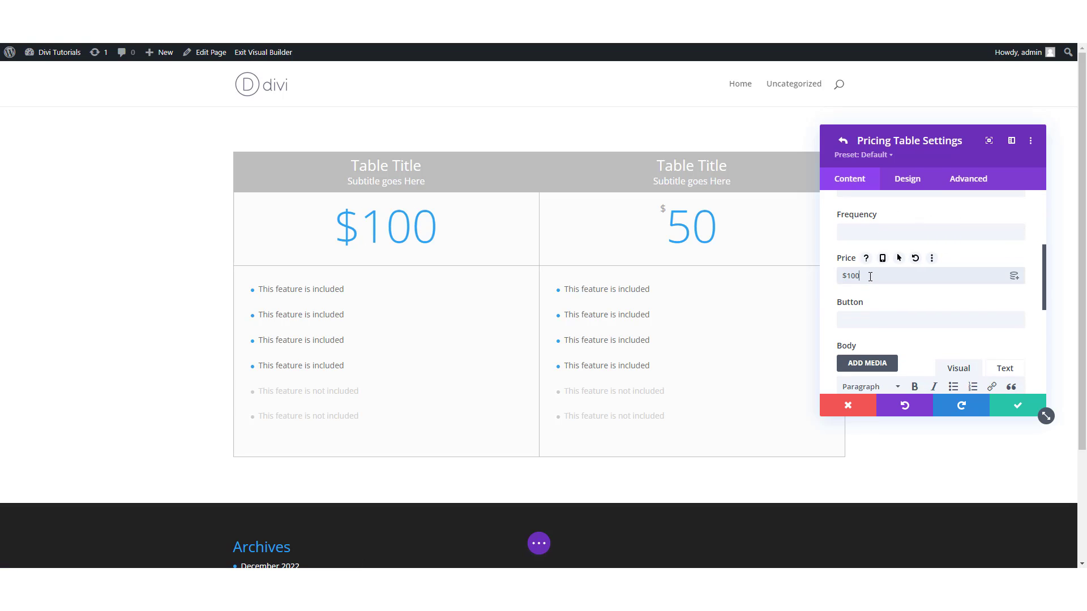
click(1015, 406)
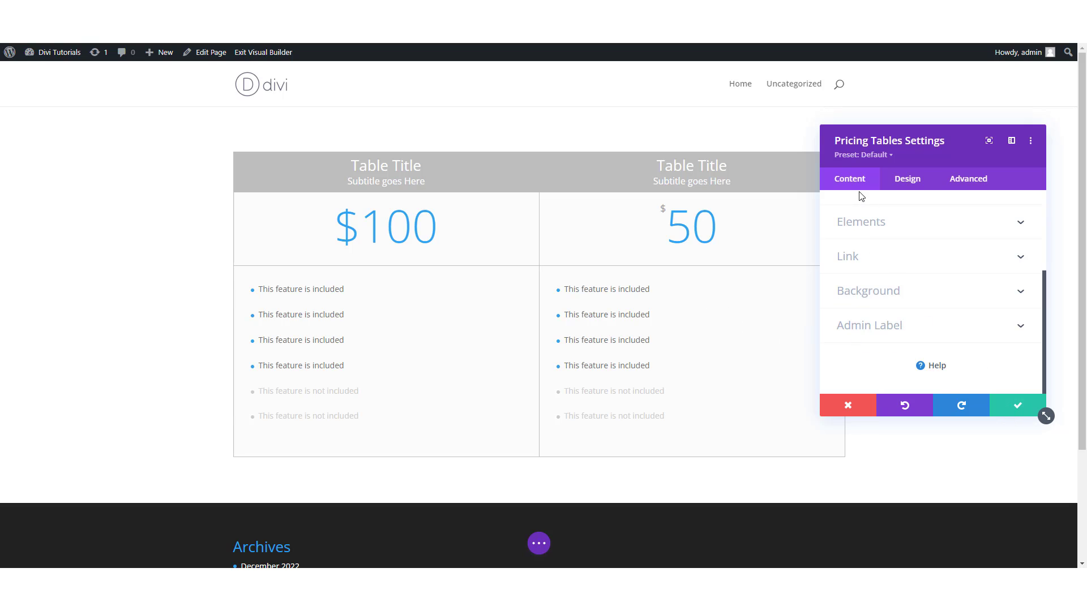
click(1011, 403)
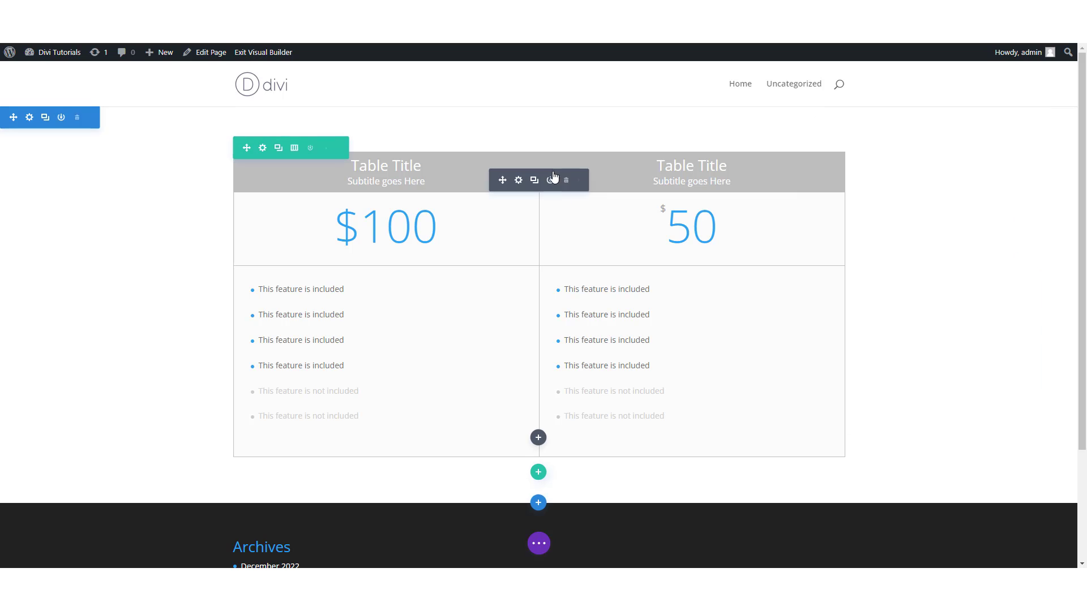
Reopen the first pricing table's settings and set its frequency to $85
click(261, 150)
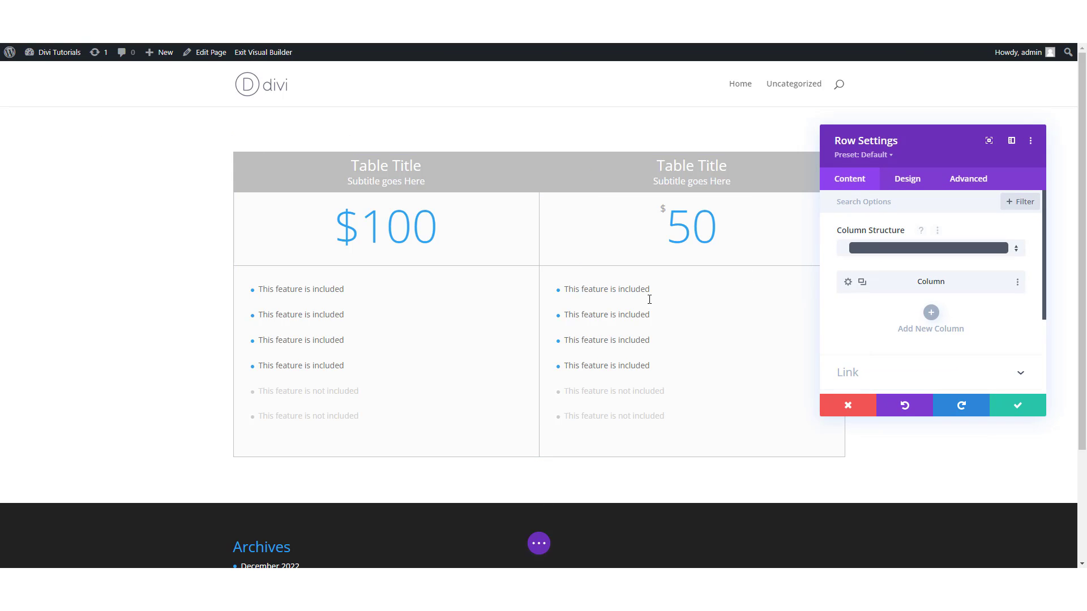
click(1018, 408)
click(523, 163)
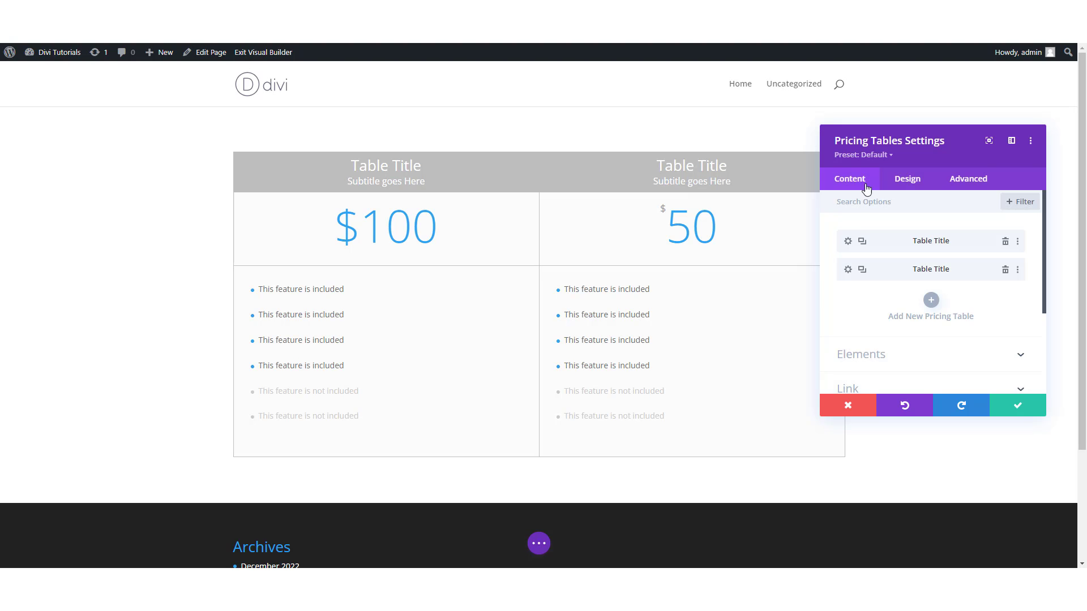
click(848, 242)
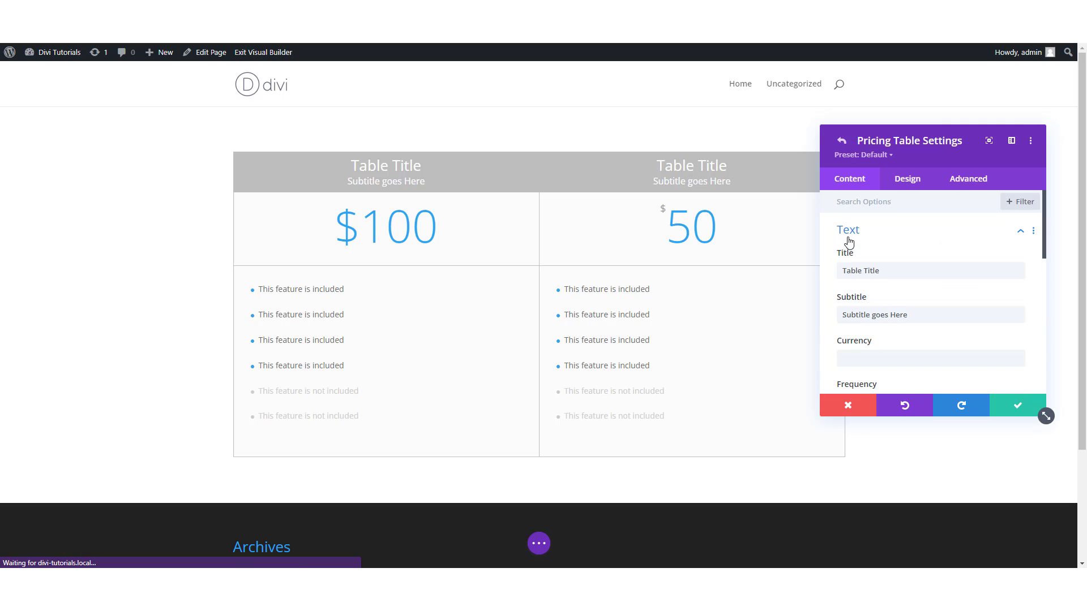
scroll(858, 267, down, 2)
scroll(858, 267, down, 1)
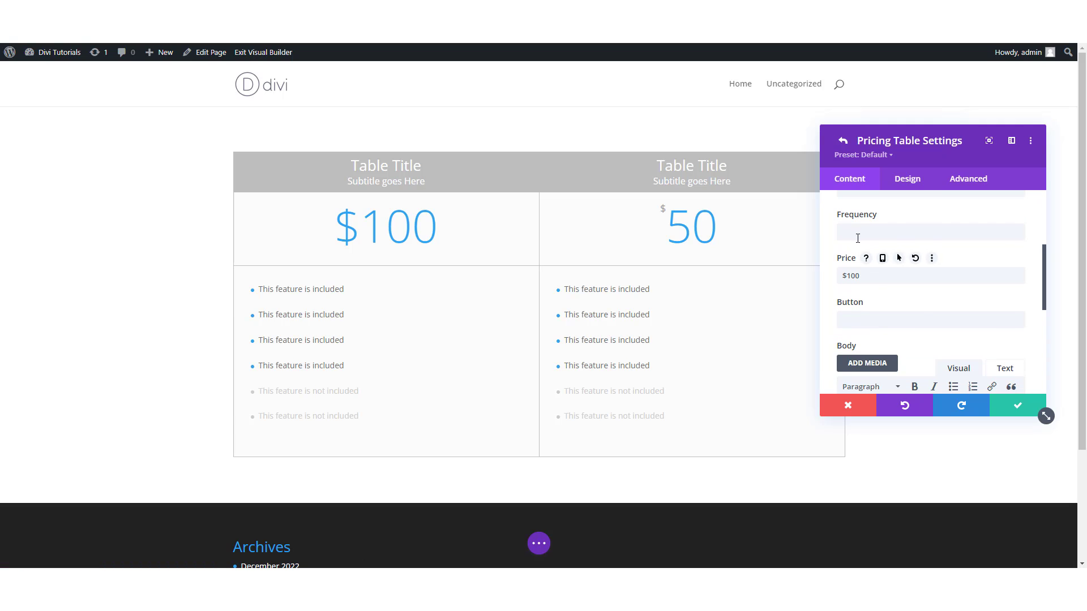
click(858, 237)
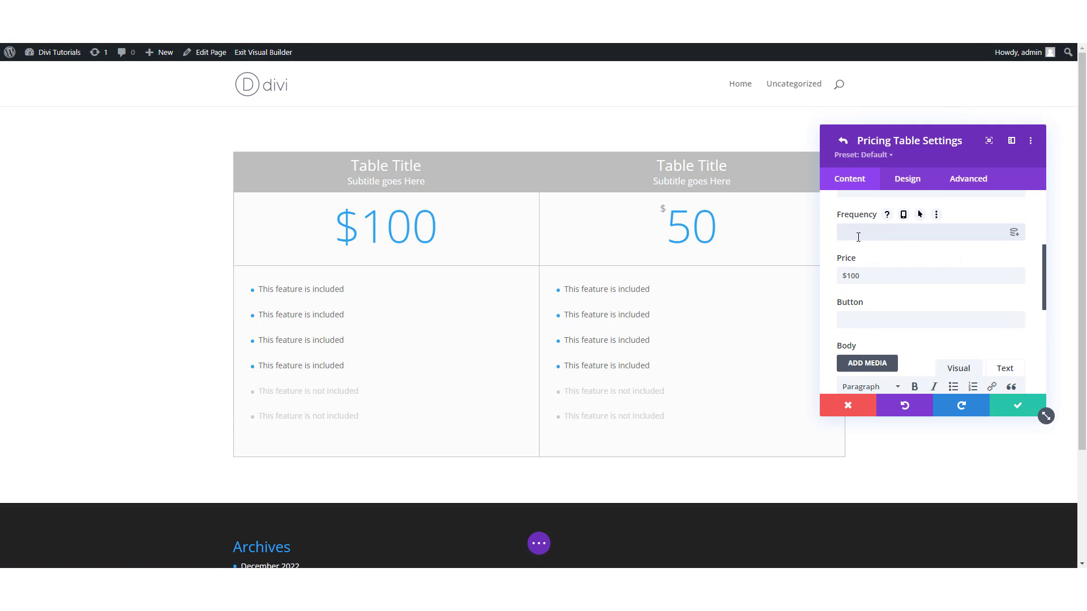
text(33)
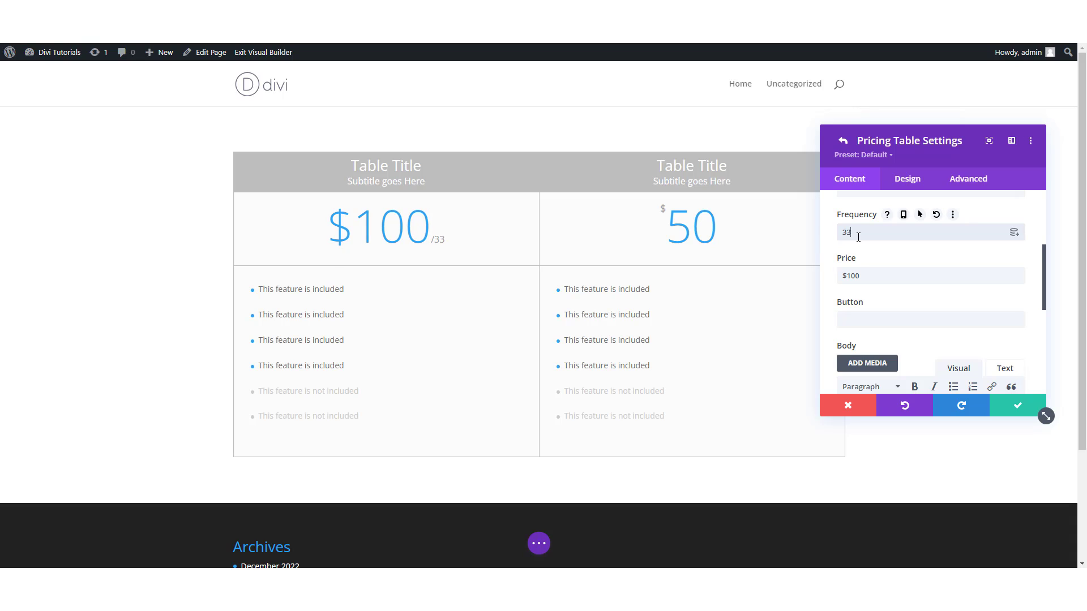
key(BackSpace)
key(BackSpace)
text($)
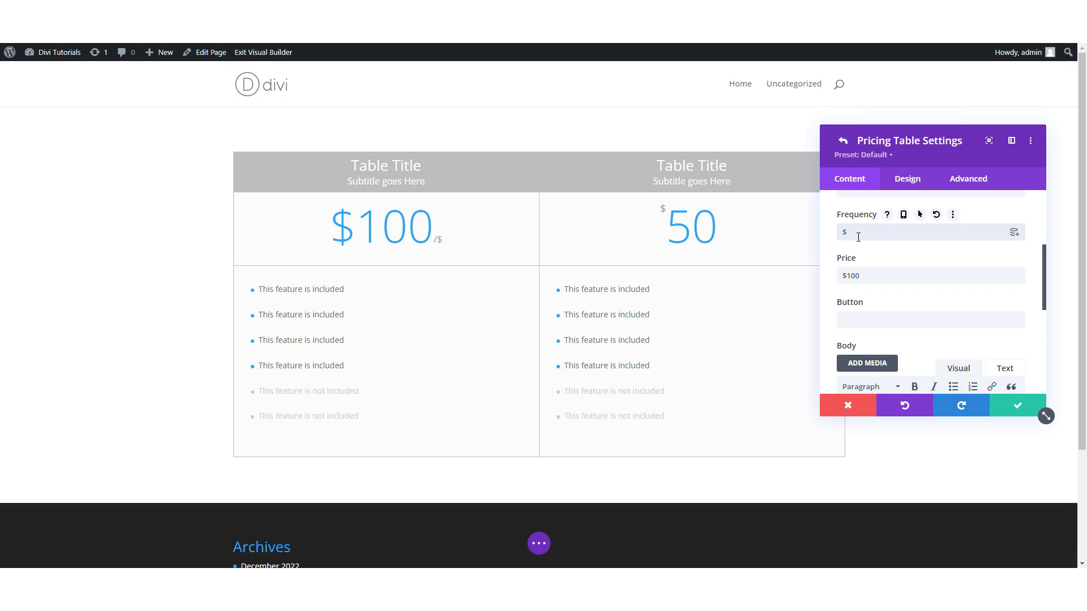
text(85)
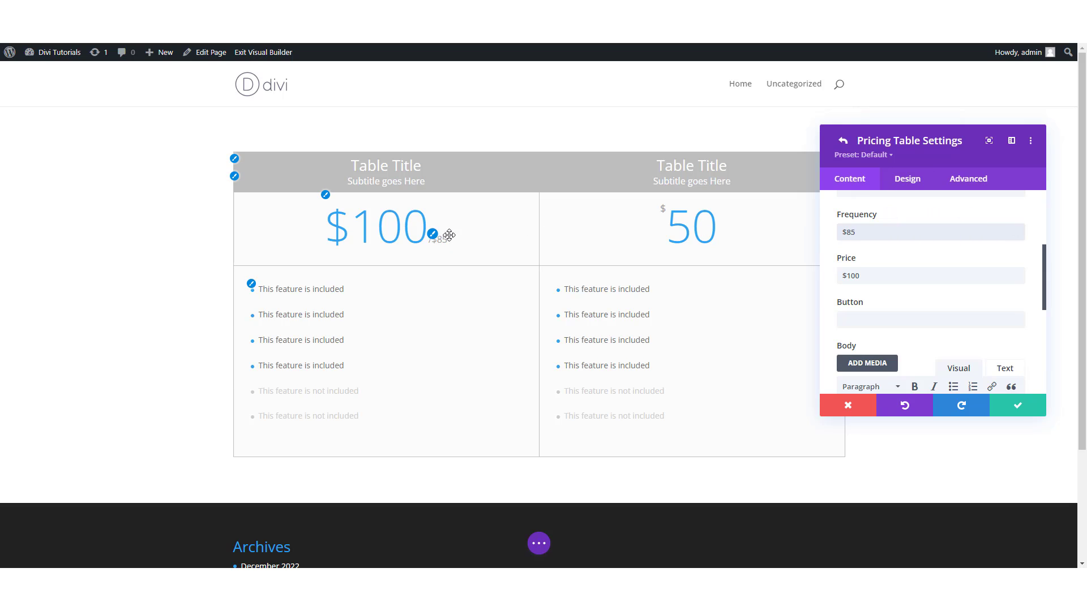
Set the bullet color of the first pricing table to black in its design settings
click(907, 179)
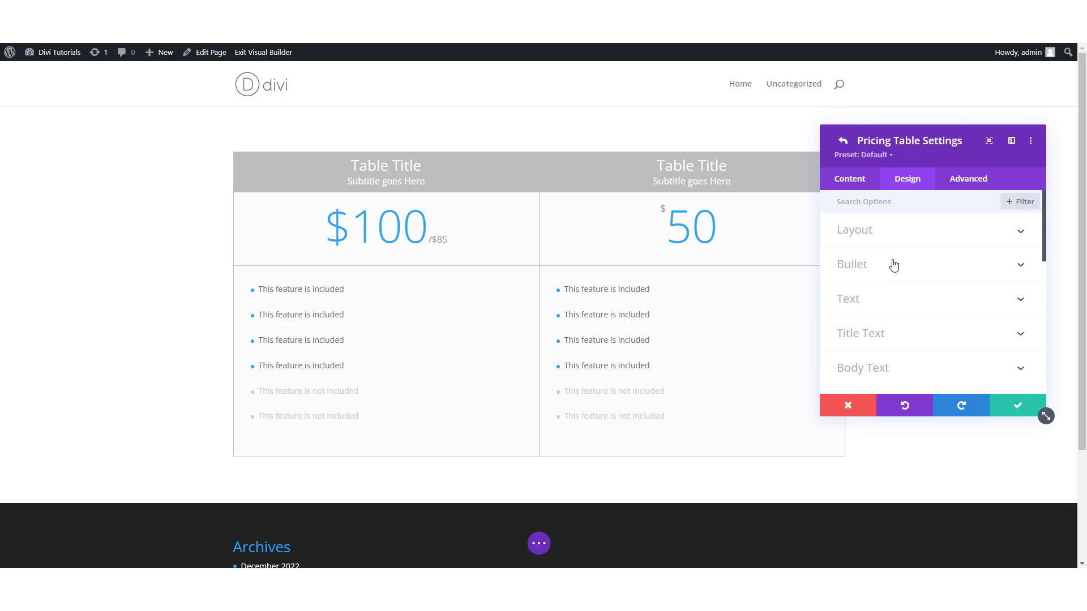
click(886, 235)
click(886, 235)
click(877, 265)
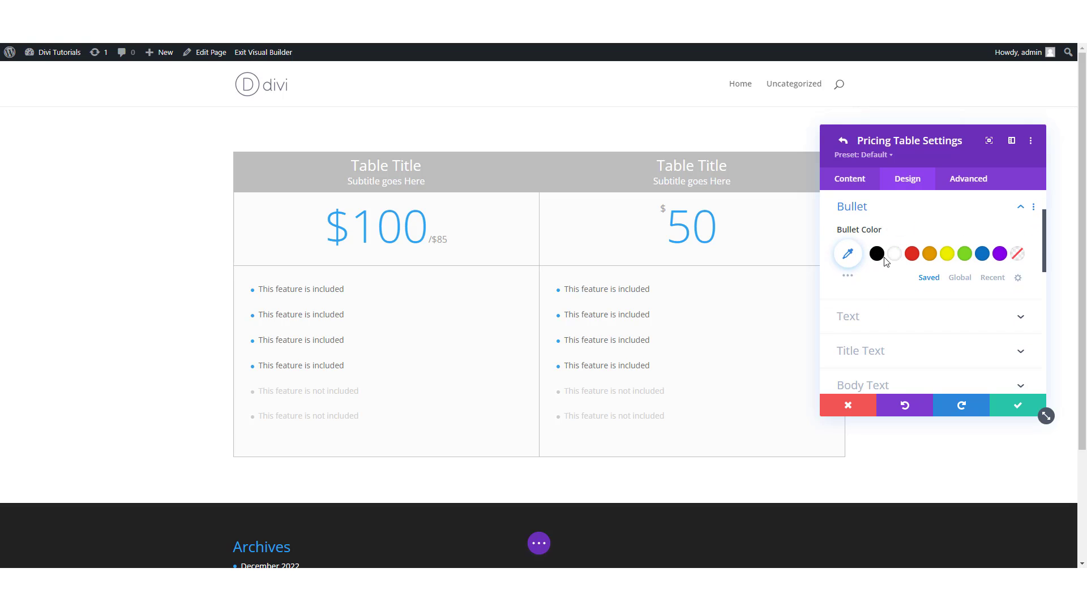
click(878, 258)
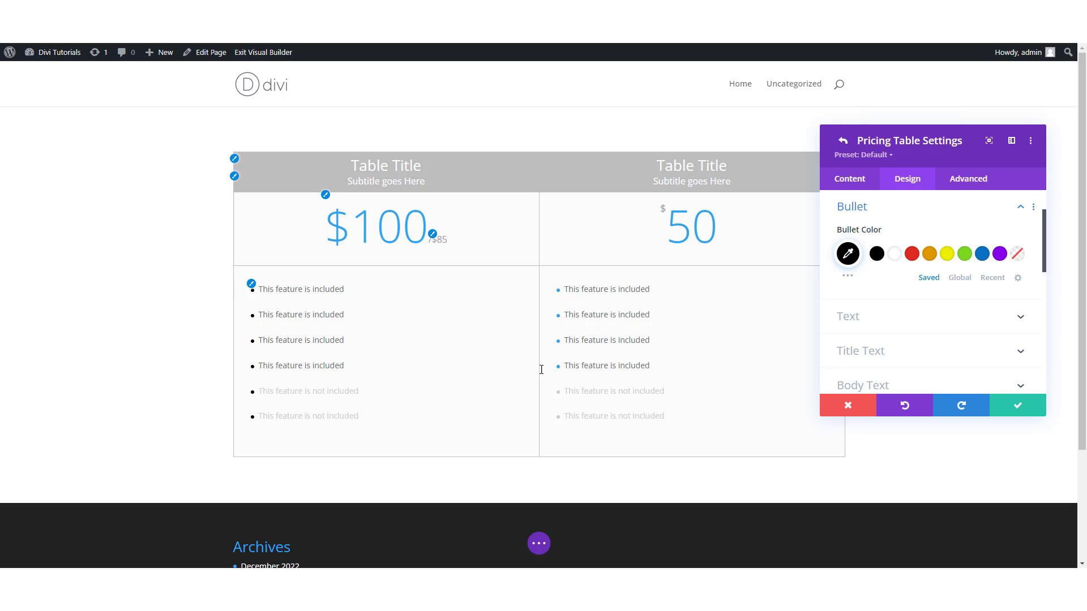
click(856, 208)
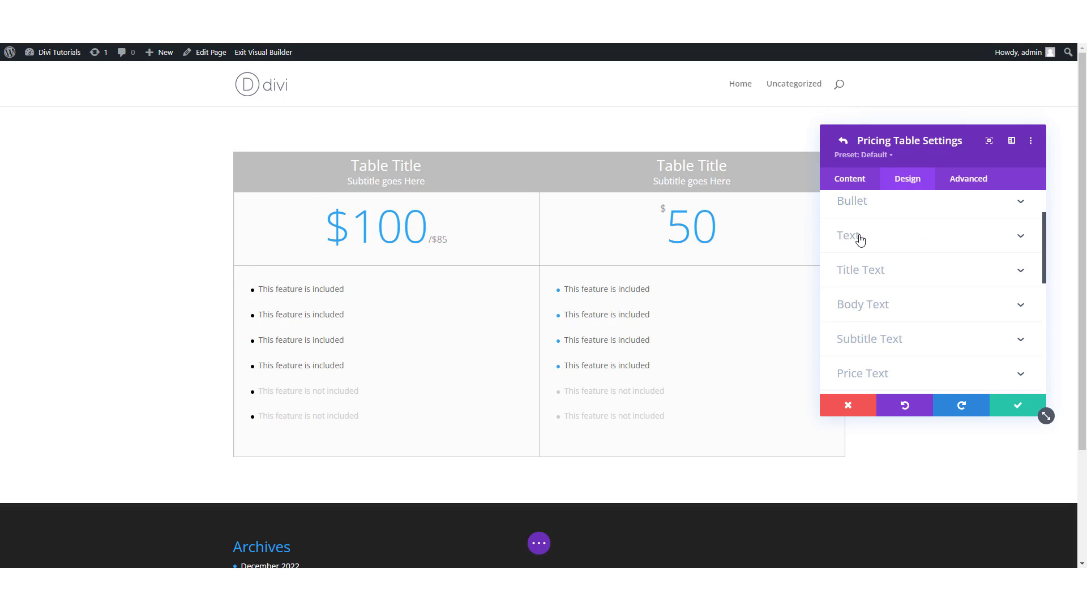
Try two text shadow presets on the first pricing table's text and set the shadow back to none
click(860, 239)
scroll(881, 263, down, 1)
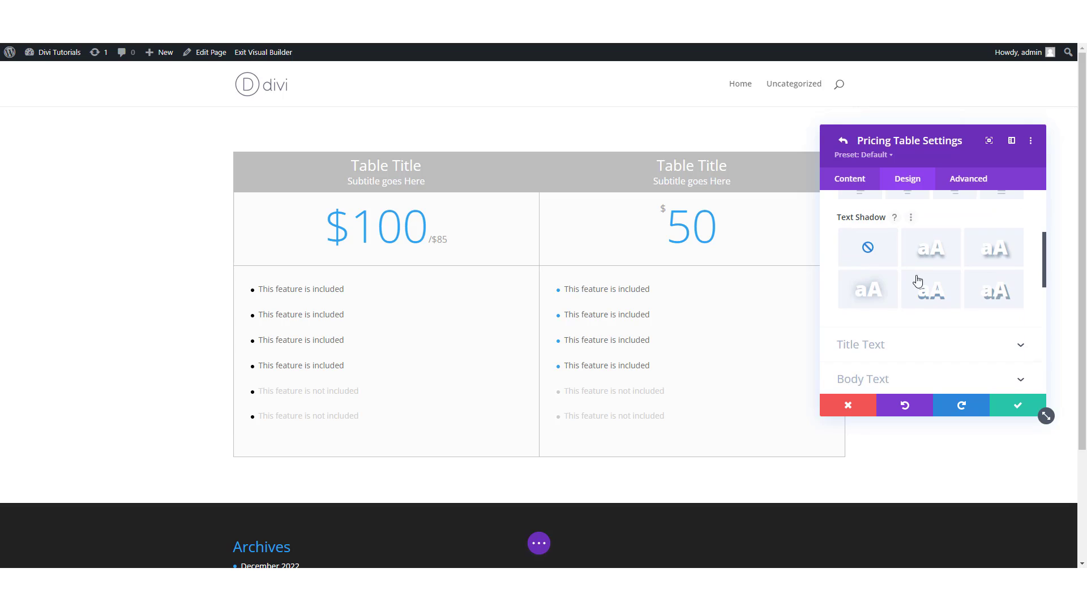
click(930, 290)
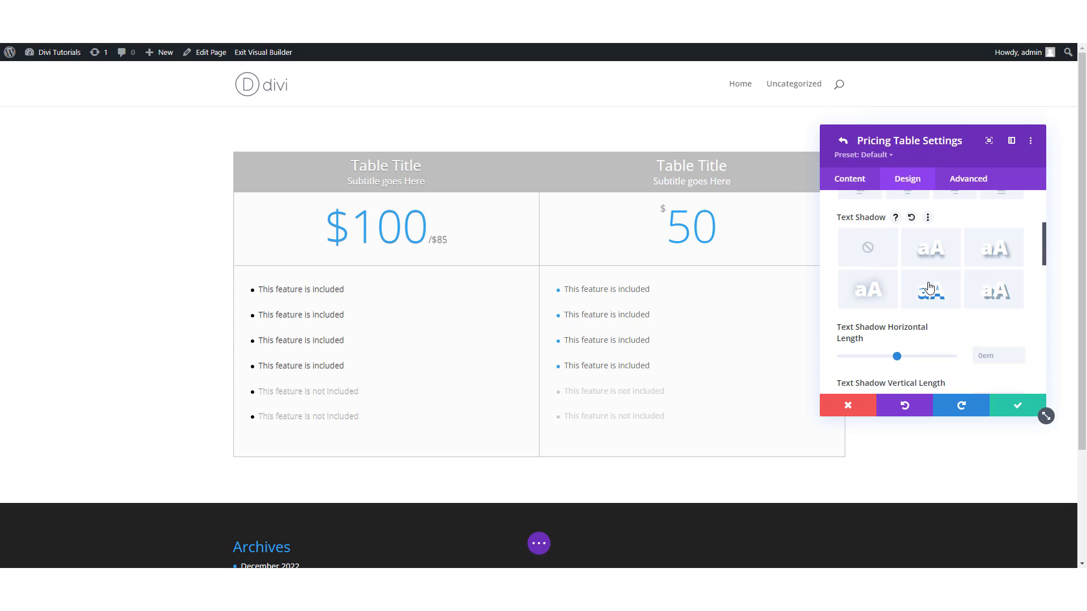
click(998, 293)
scroll(875, 286, up, 2)
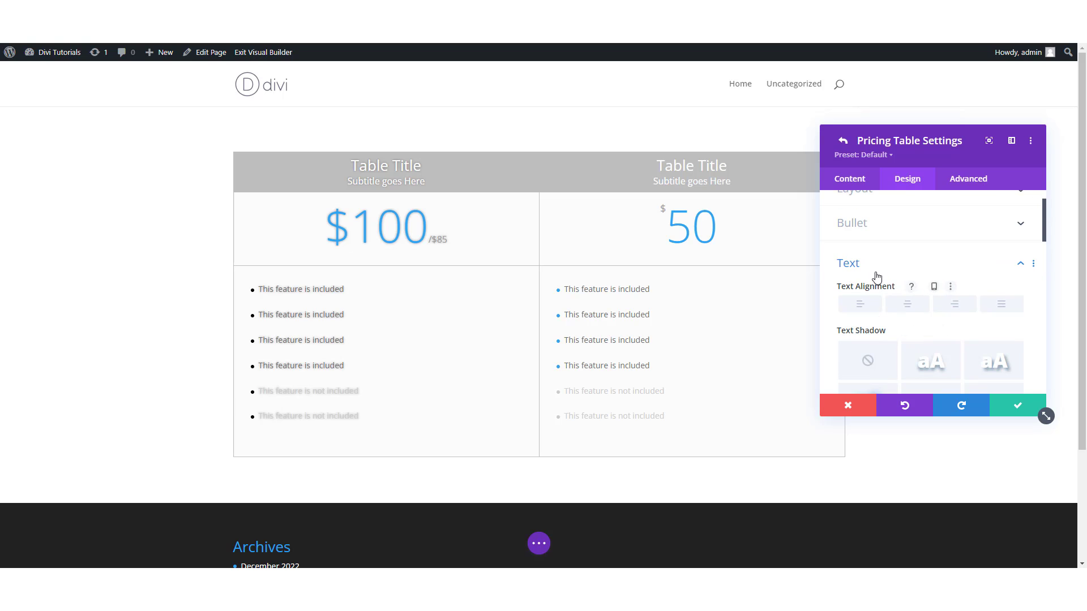
click(866, 371)
click(867, 272)
scroll(883, 276, up, 1)
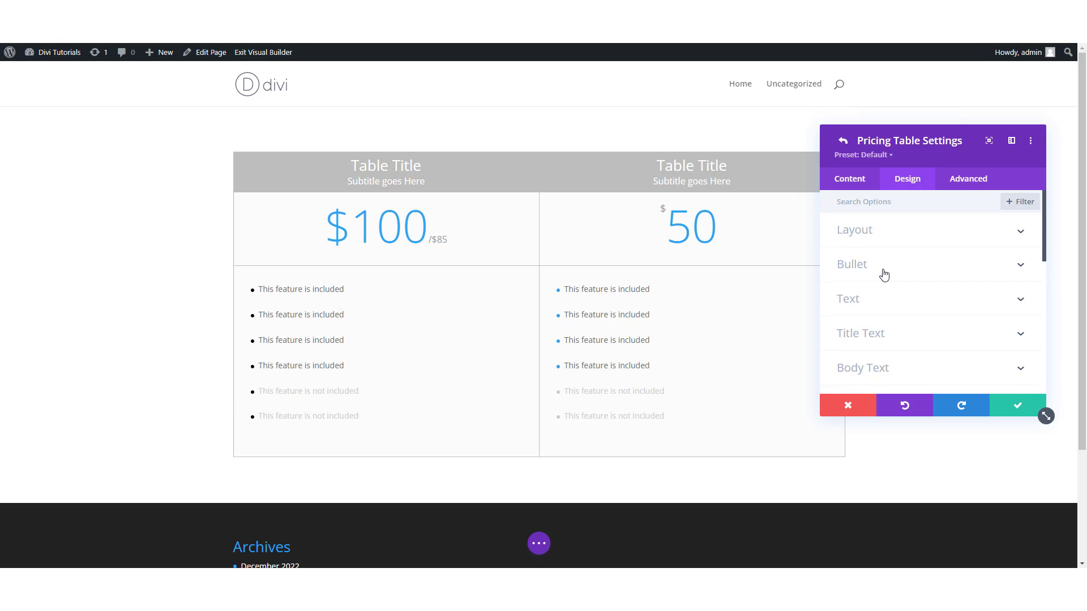
Set the first pricing table's body font weight to Semi Bold
scroll(886, 283, down, 3)
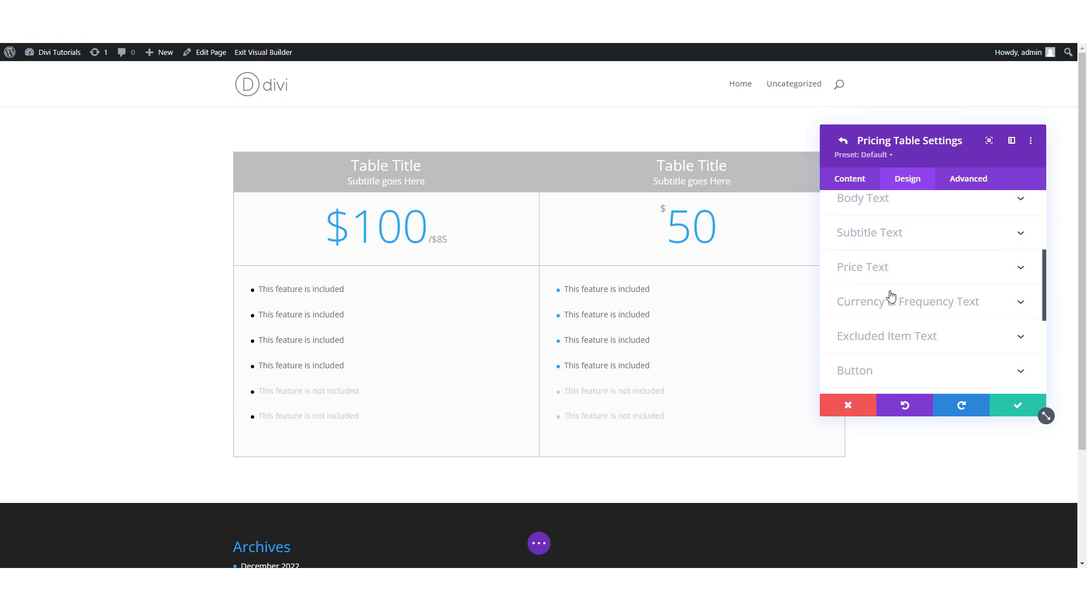
click(869, 209)
scroll(885, 272, down, 1)
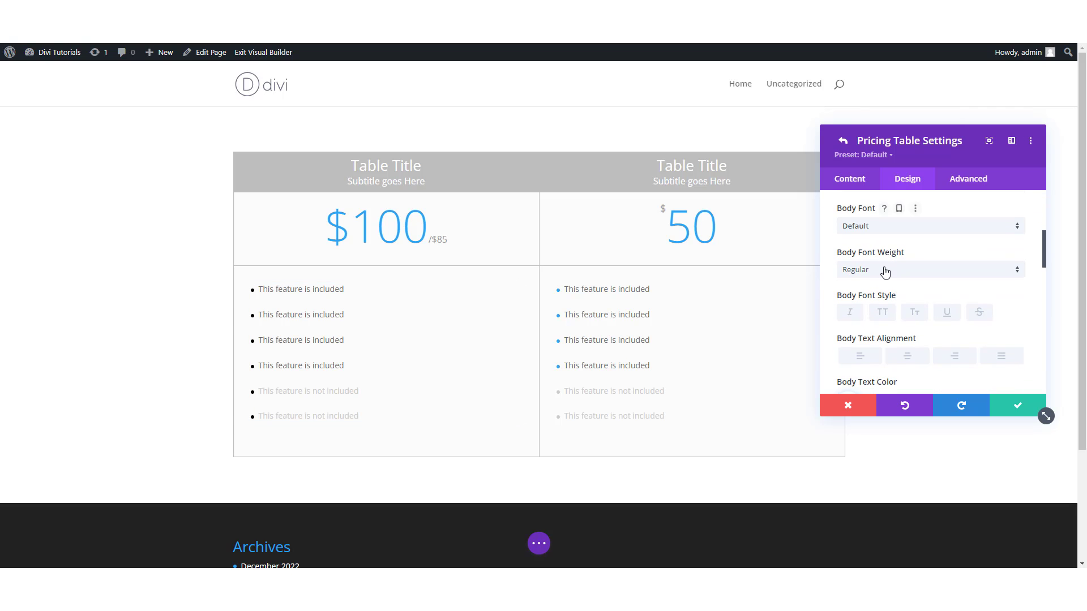
click(886, 273)
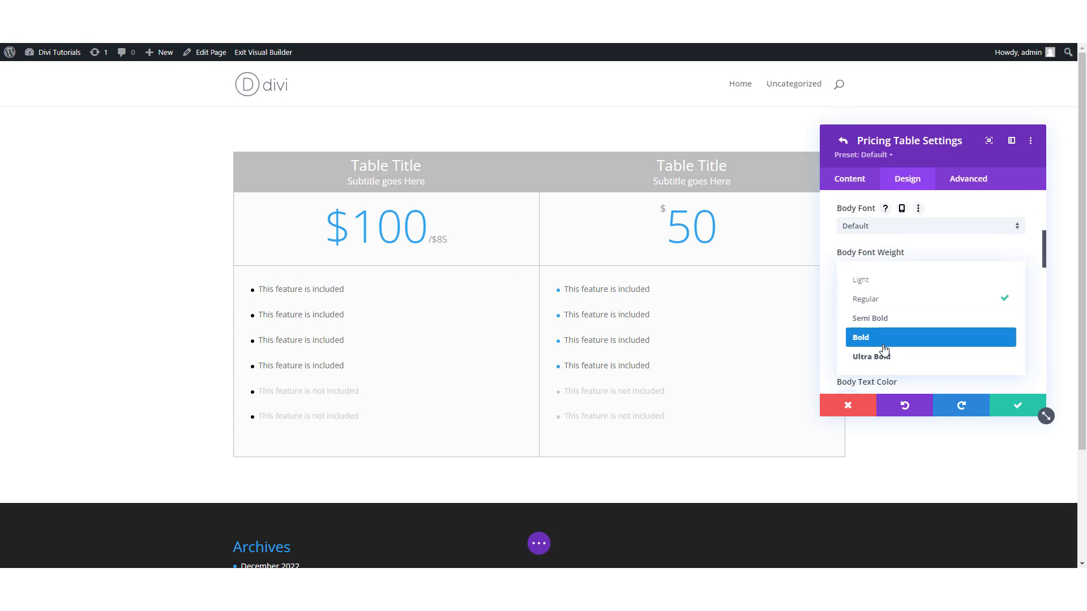
click(881, 321)
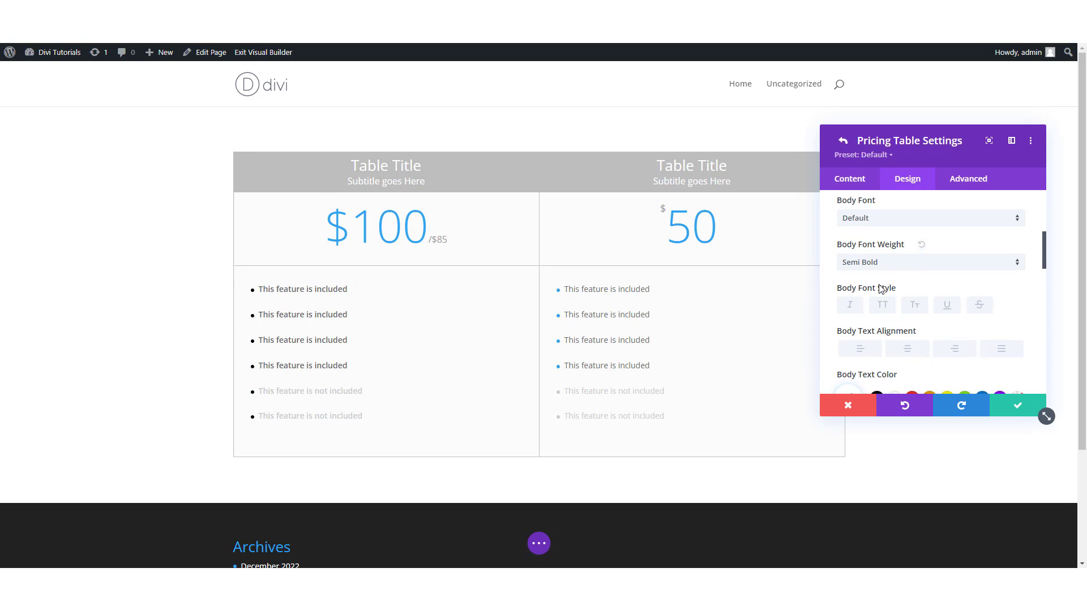
scroll(883, 295, down, 1)
scroll(876, 289, up, 3)
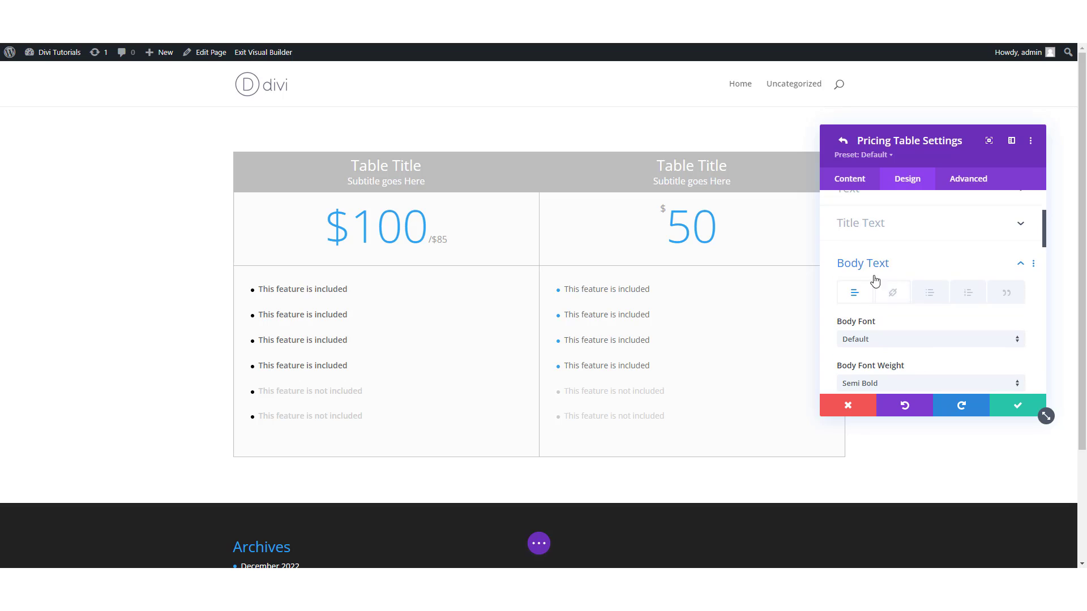
click(870, 262)
scroll(883, 265, up, 2)
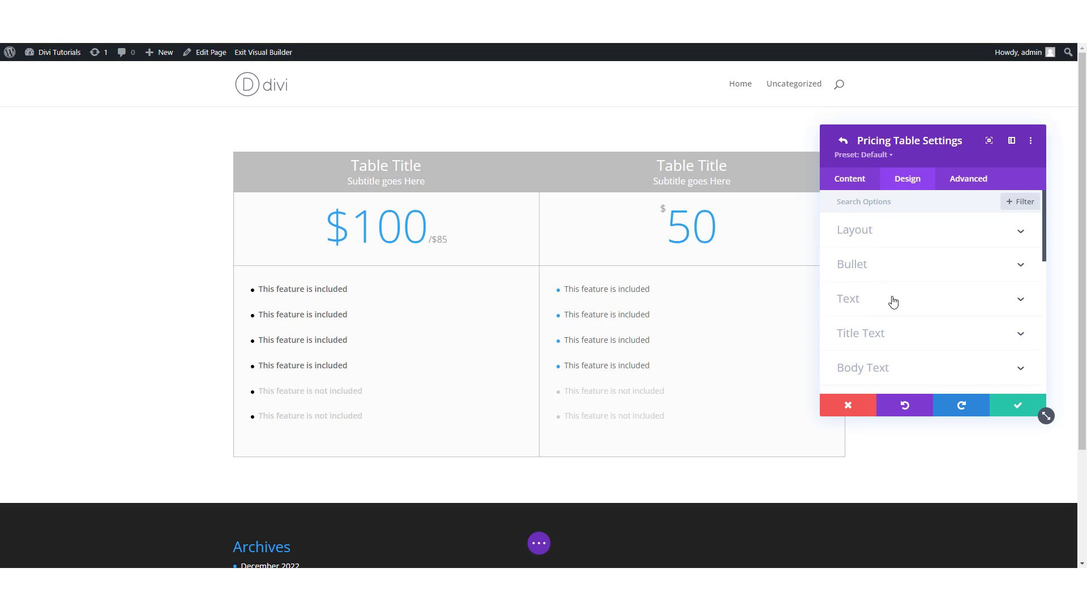
Try black as the first table's header background color, and settle on blue
click(875, 339)
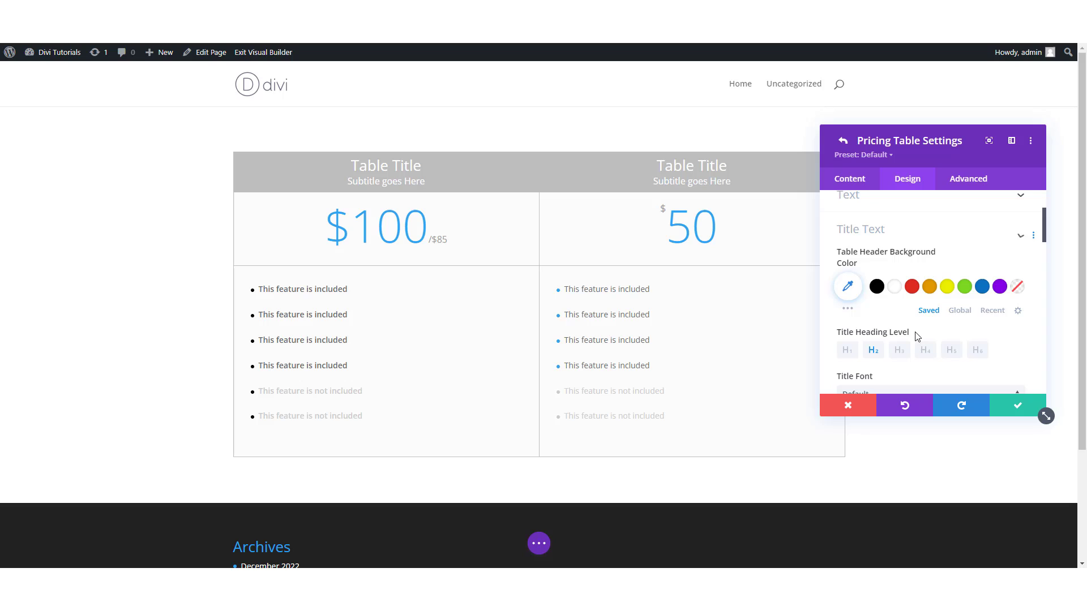
click(881, 271)
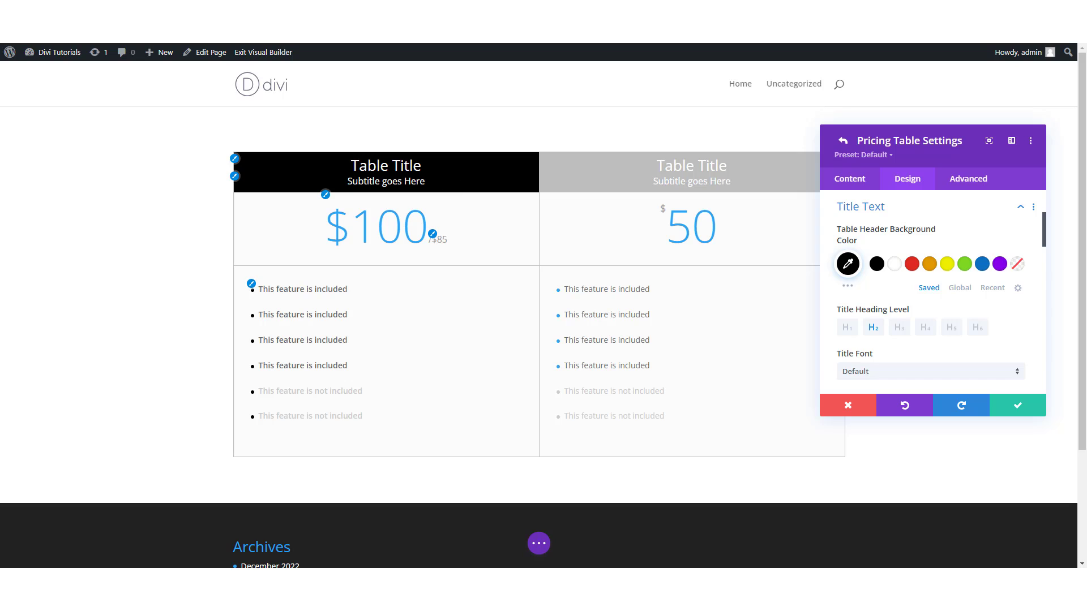
click(982, 268)
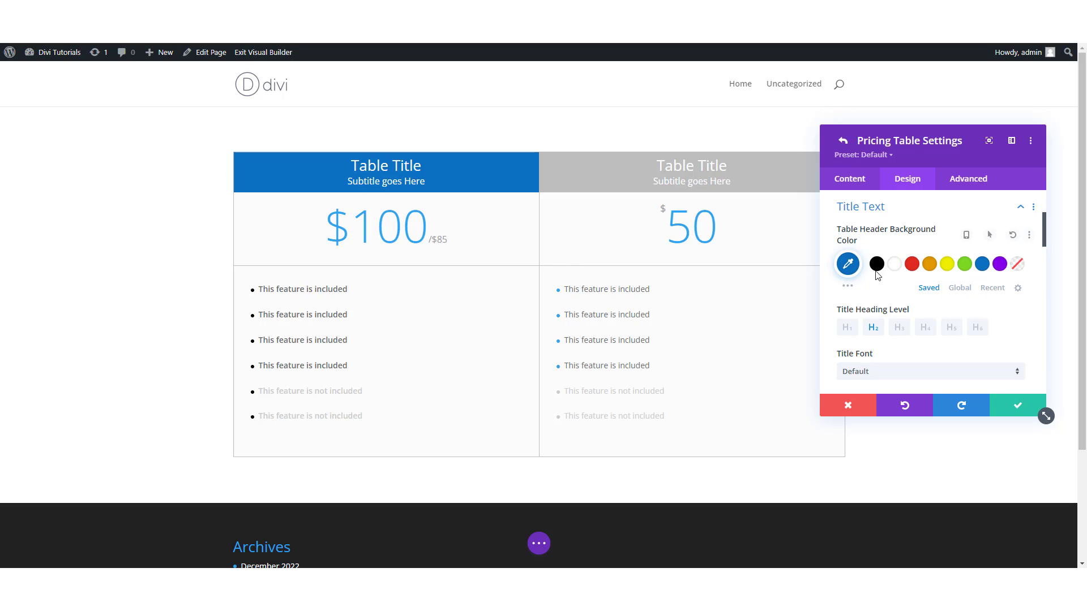
scroll(874, 245, down, 2)
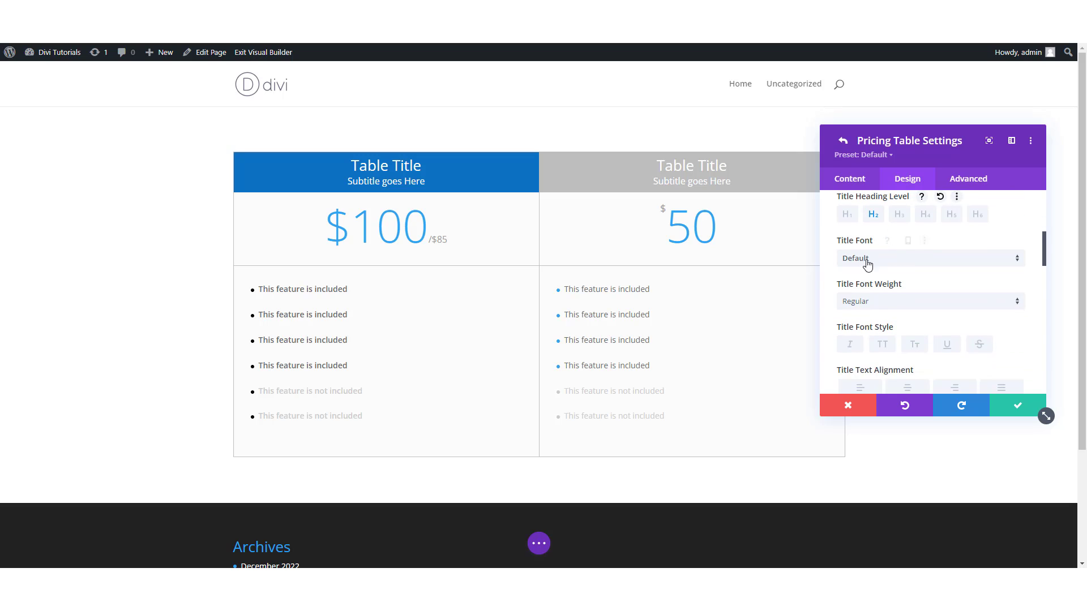
click(873, 264)
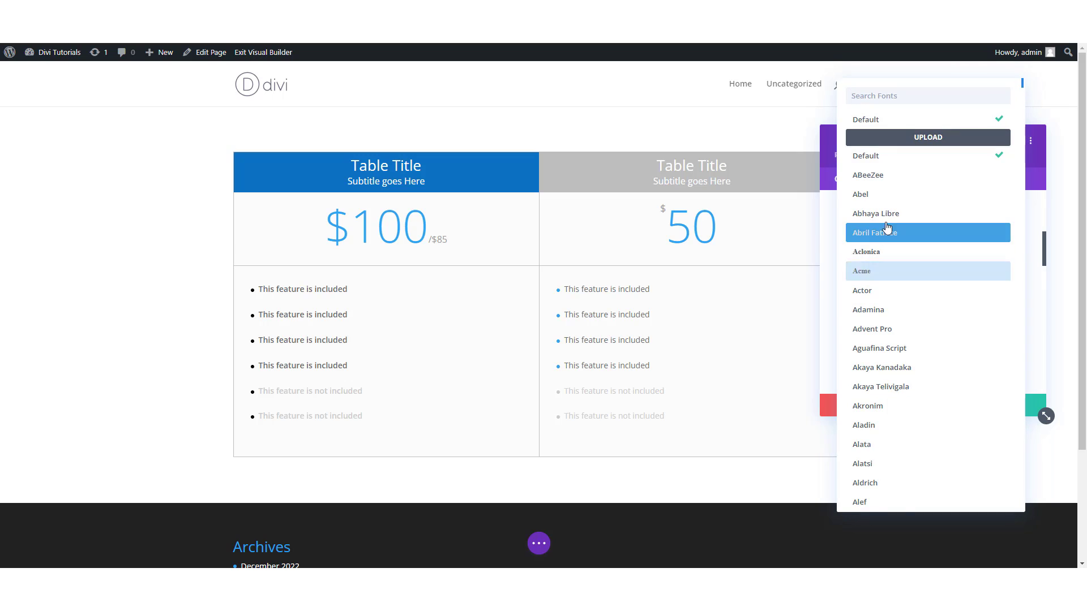
scroll(886, 227, down, 4)
scroll(887, 226, up, 1)
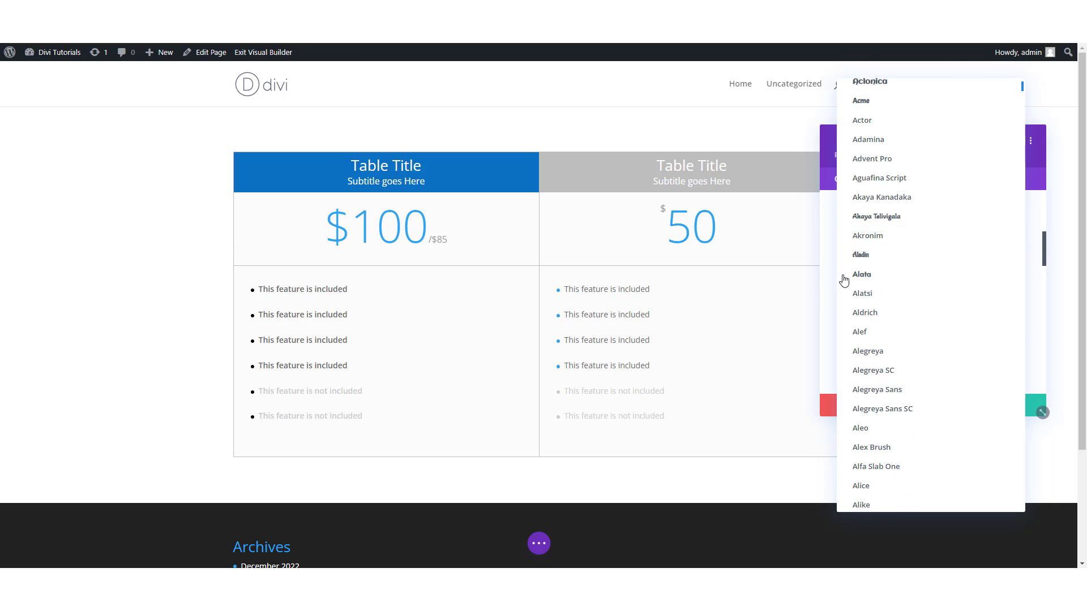
click(833, 292)
Set the first pricing table's title font weight to Semi Bold
click(866, 306)
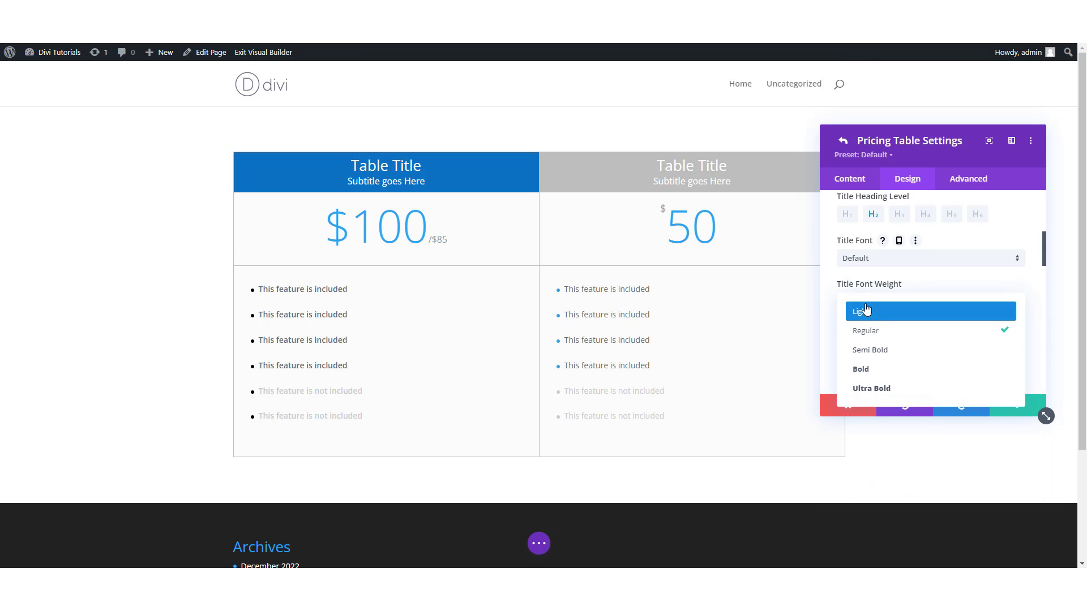
click(881, 351)
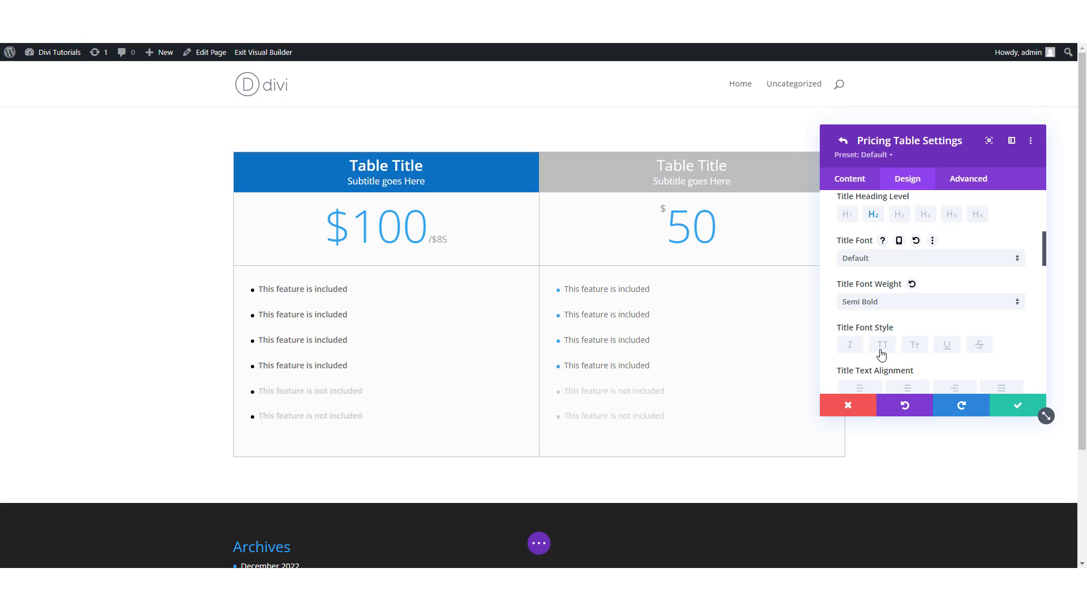
Try italic and uppercase styles on the first table's title and reset the title font style
scroll(878, 347, down, 4)
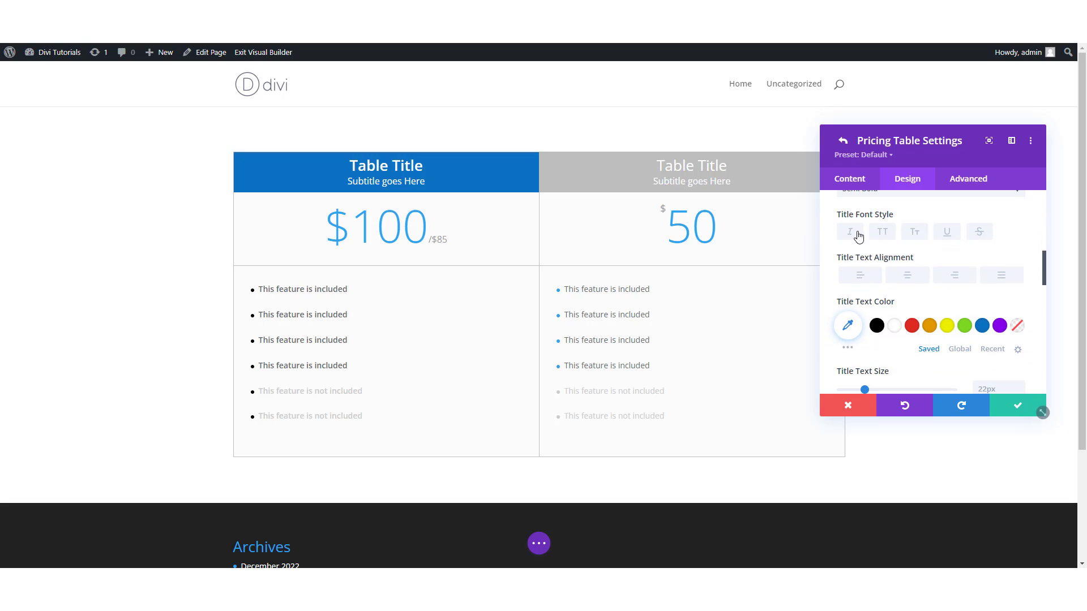
click(861, 237)
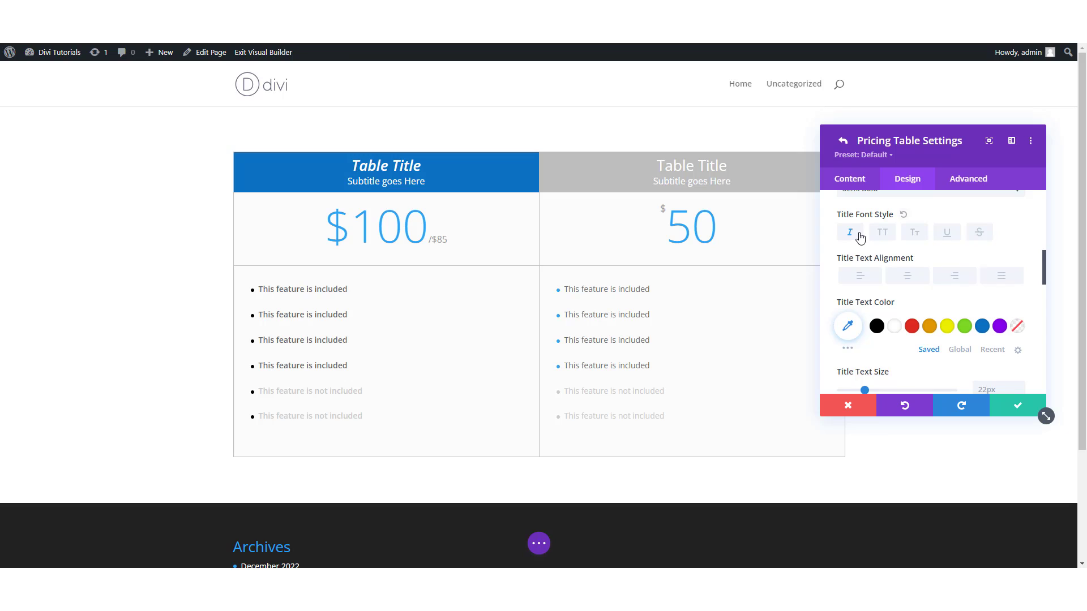
click(876, 232)
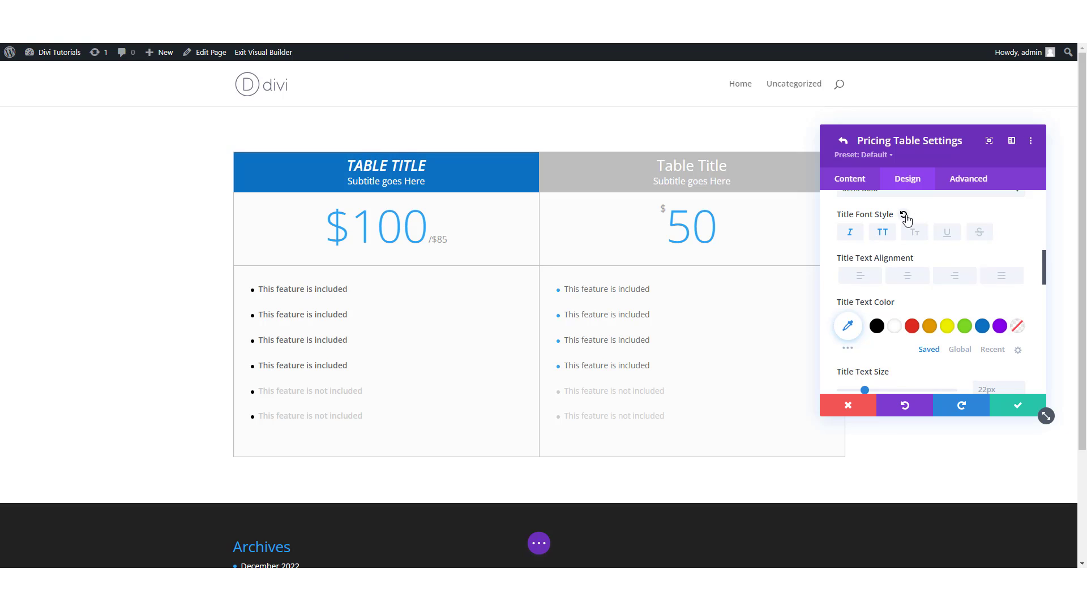
click(904, 216)
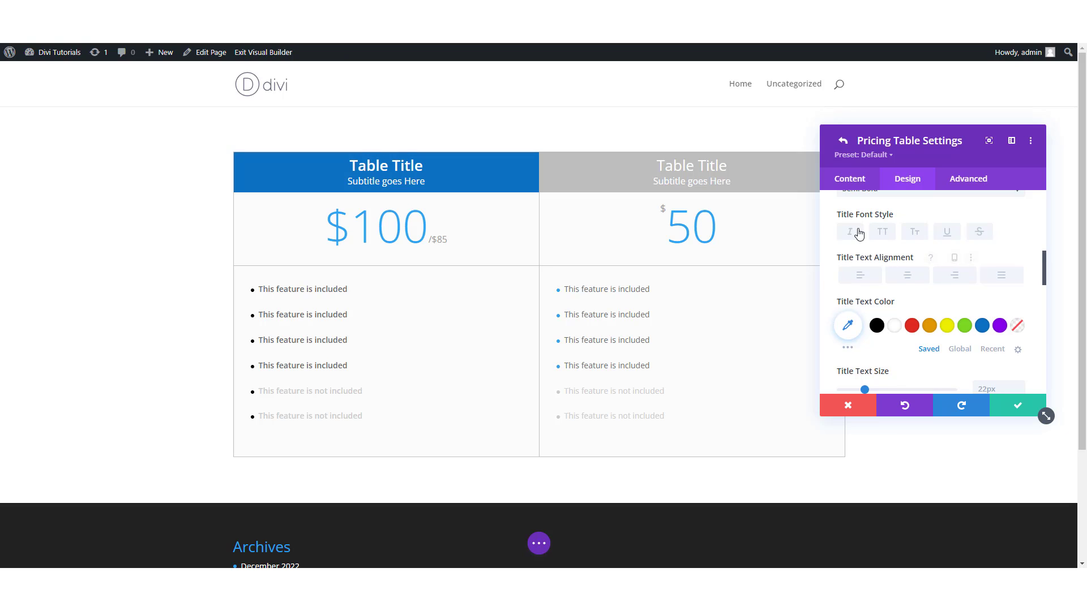
Try the title text alignment options on the first pricing table and choose center alignment
scroll(863, 241, down, 1)
click(876, 227)
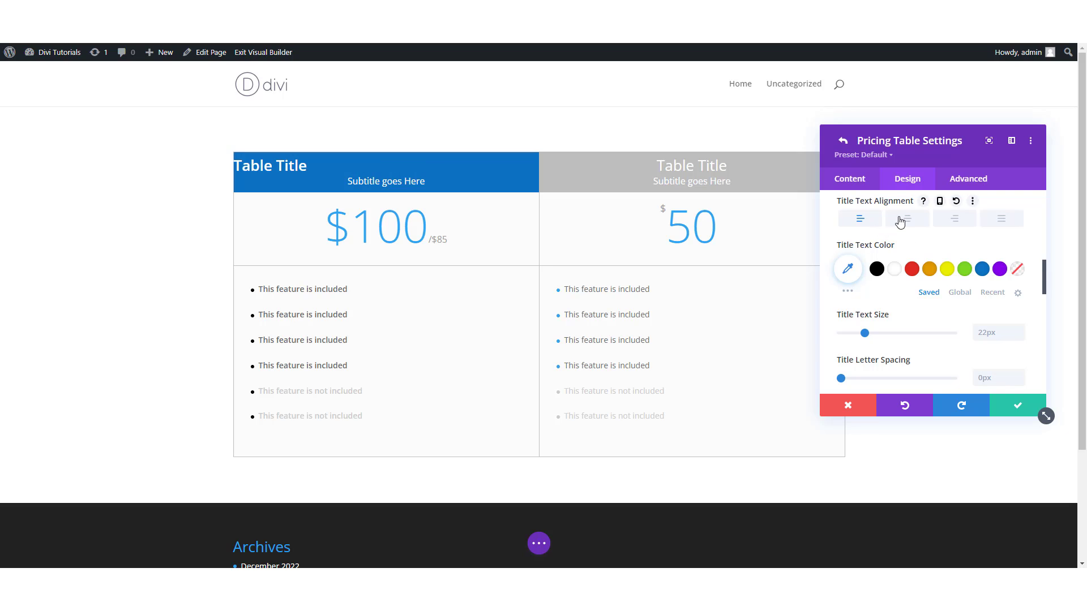
click(905, 219)
click(951, 222)
click(990, 223)
click(951, 223)
click(918, 230)
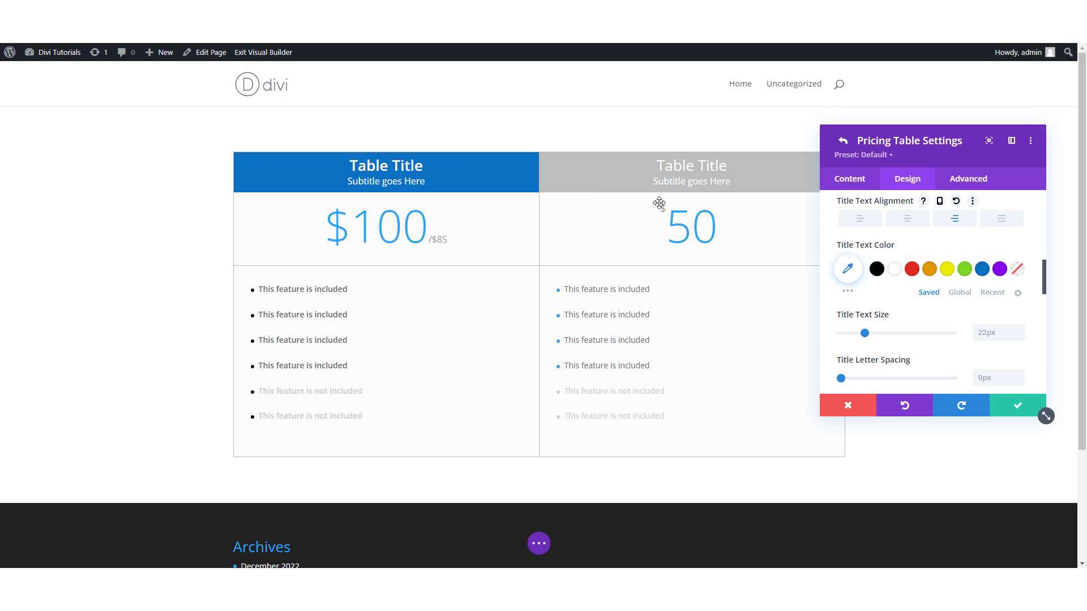
Try red as the first table's title text color, and settle on white
click(894, 269)
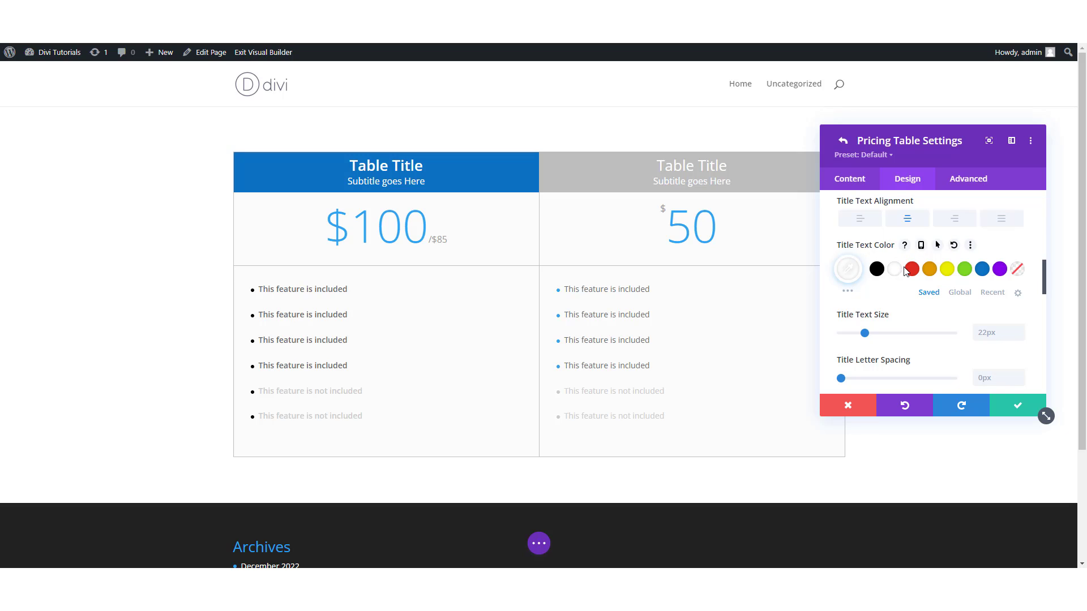
click(912, 269)
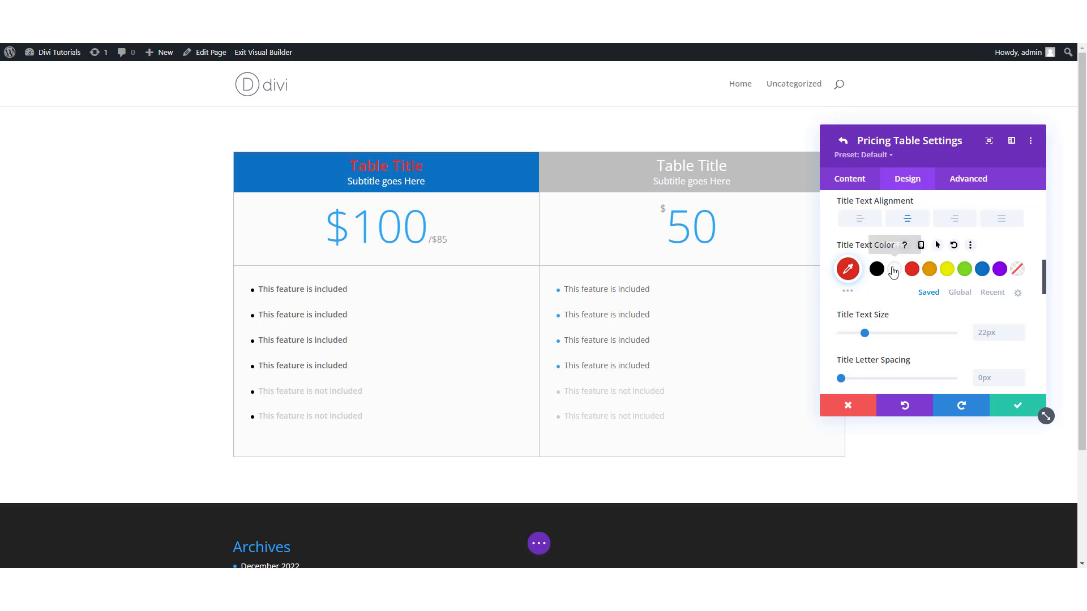
click(895, 270)
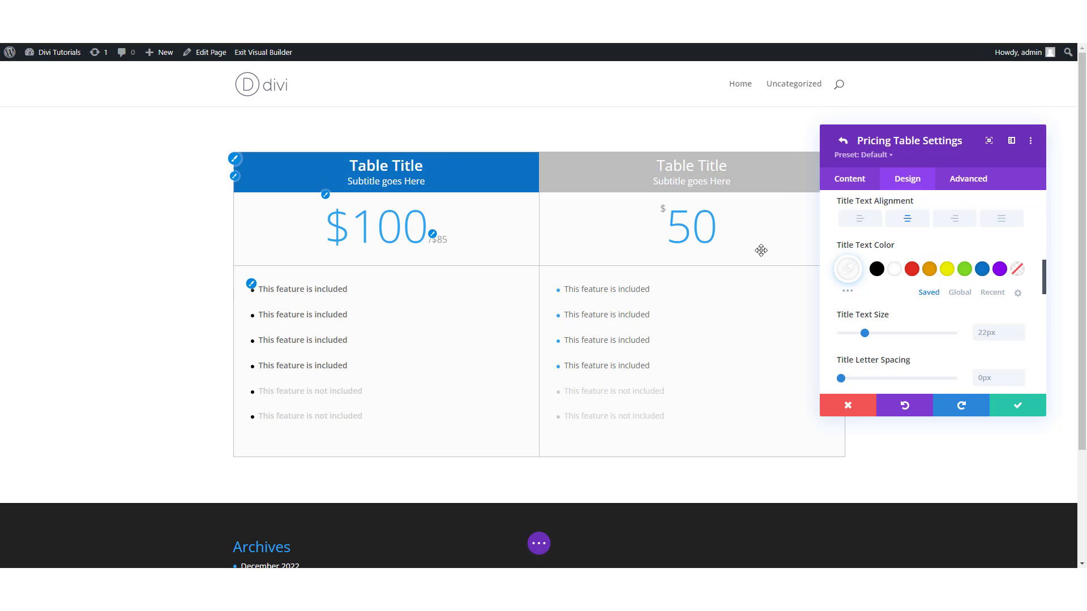
Set the first pricing table's pricing area background color to red in the price text settings
scroll(886, 302, down, 5)
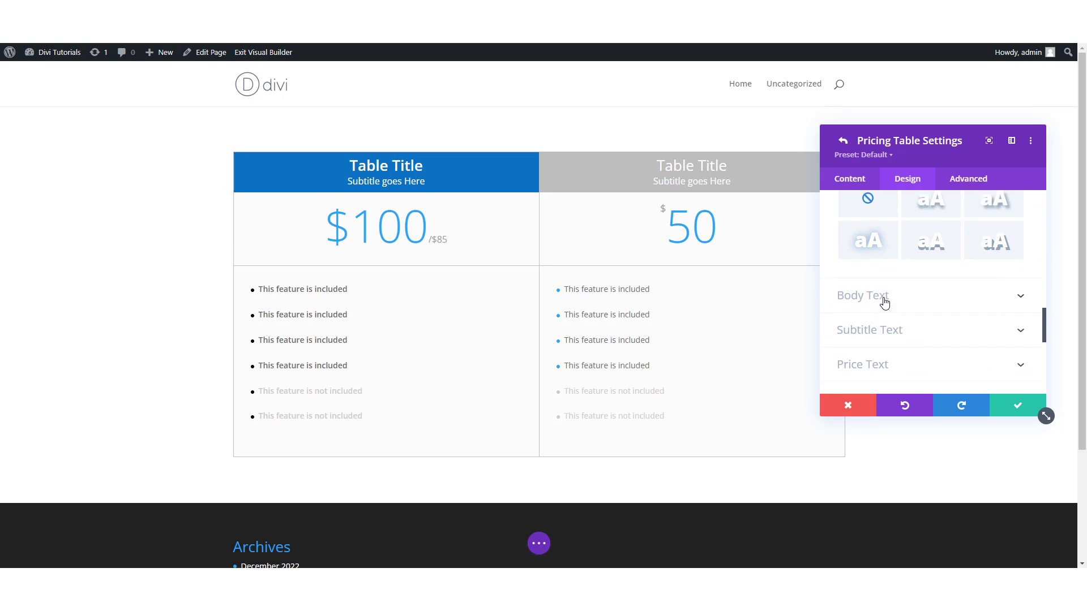
scroll(891, 275, down, 2)
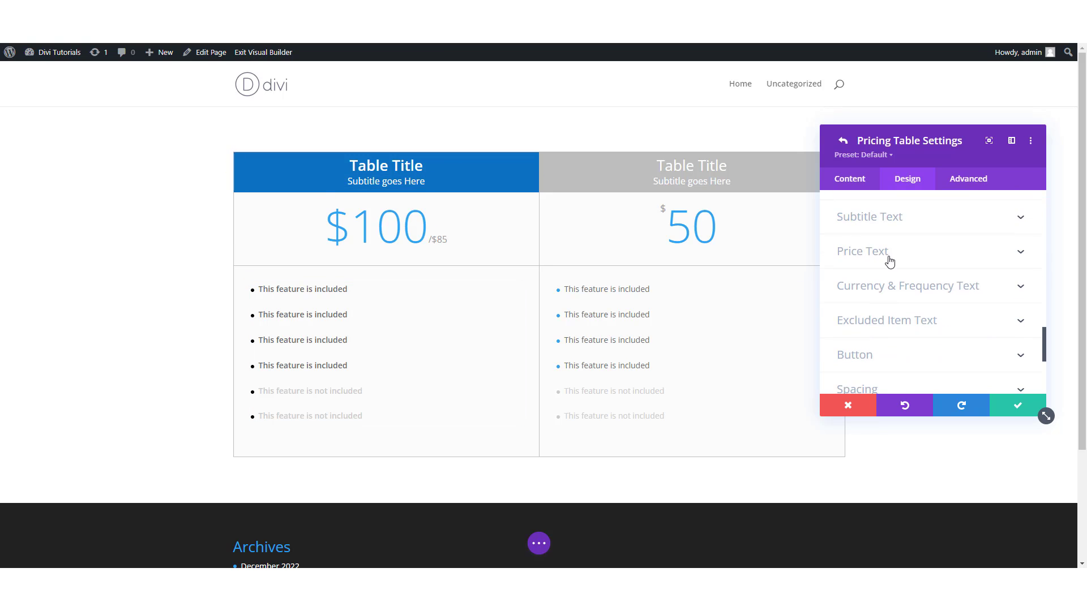
click(869, 272)
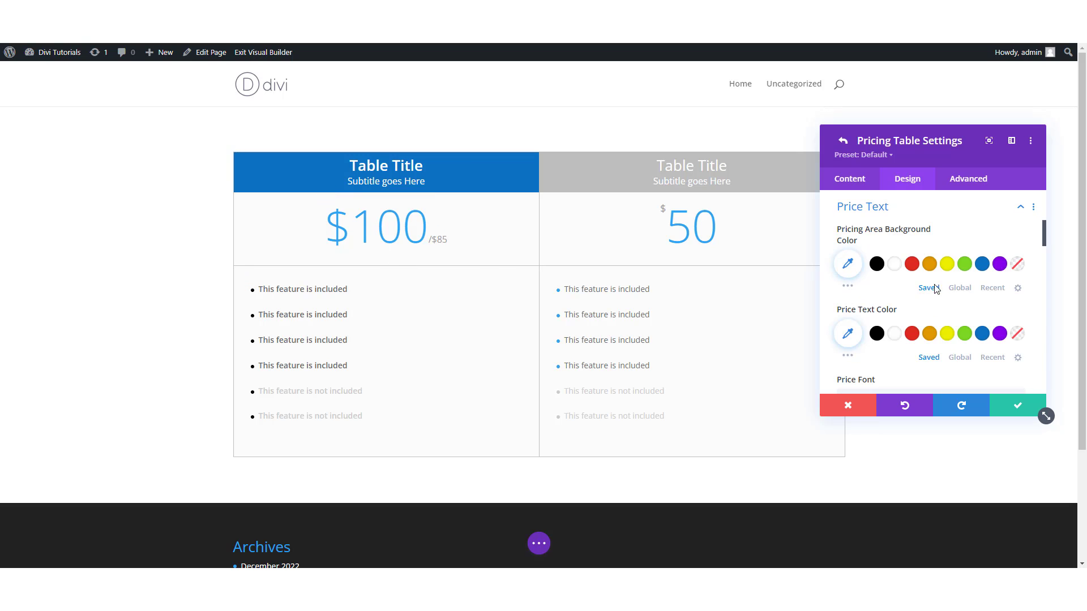
click(912, 265)
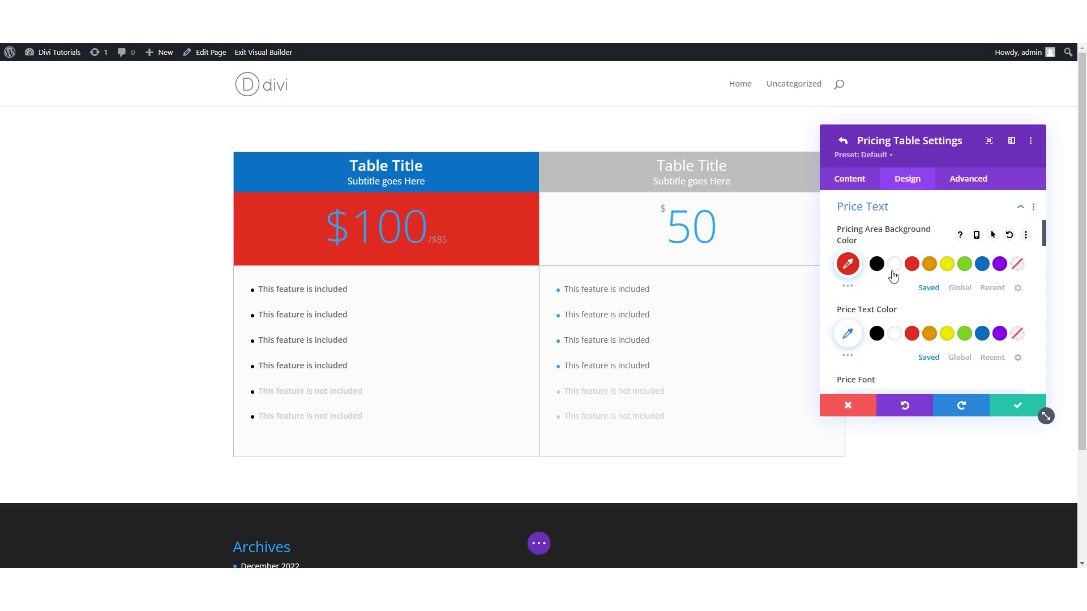
Try black as the first pricing table's pricing area background color, and settle on white
click(892, 268)
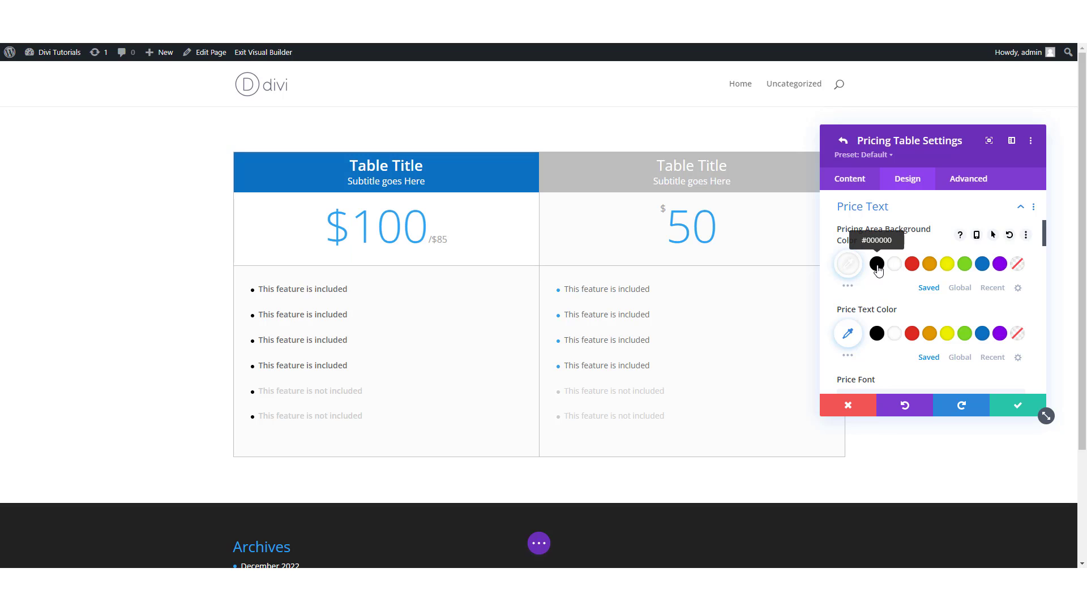
click(877, 266)
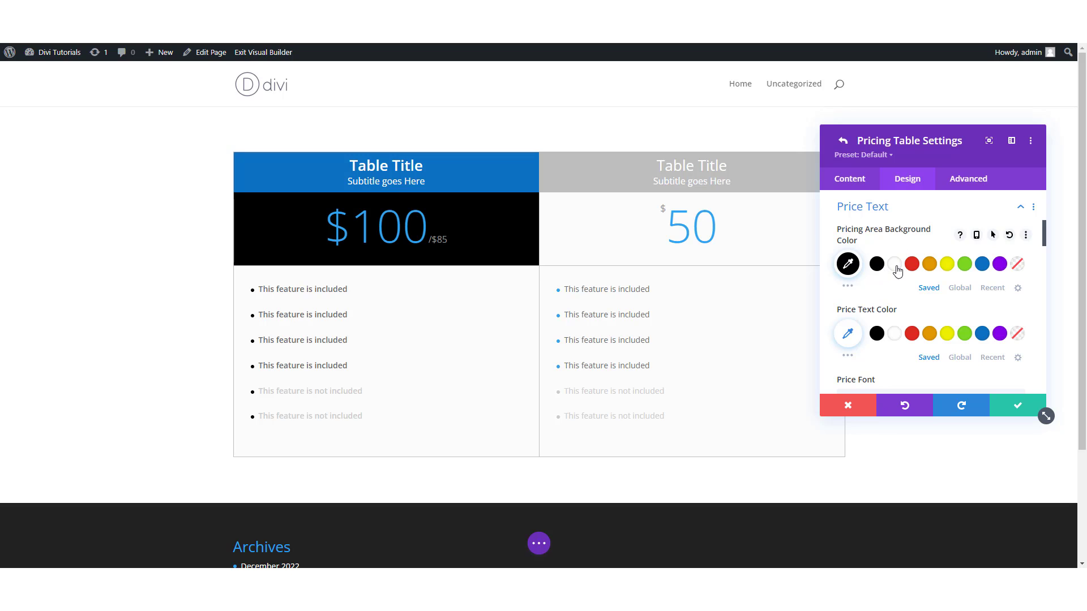
click(894, 266)
Try red and black as the first table's price text color, and reset it to the default
scroll(897, 315, down, 1)
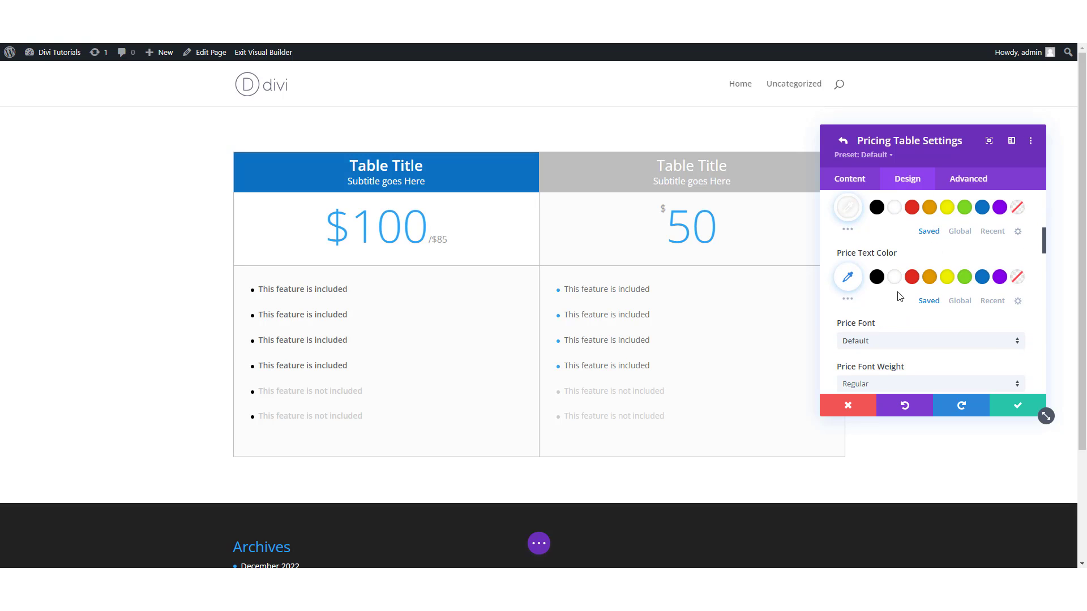
scroll(900, 295, down, 1)
scroll(900, 283, up, 1)
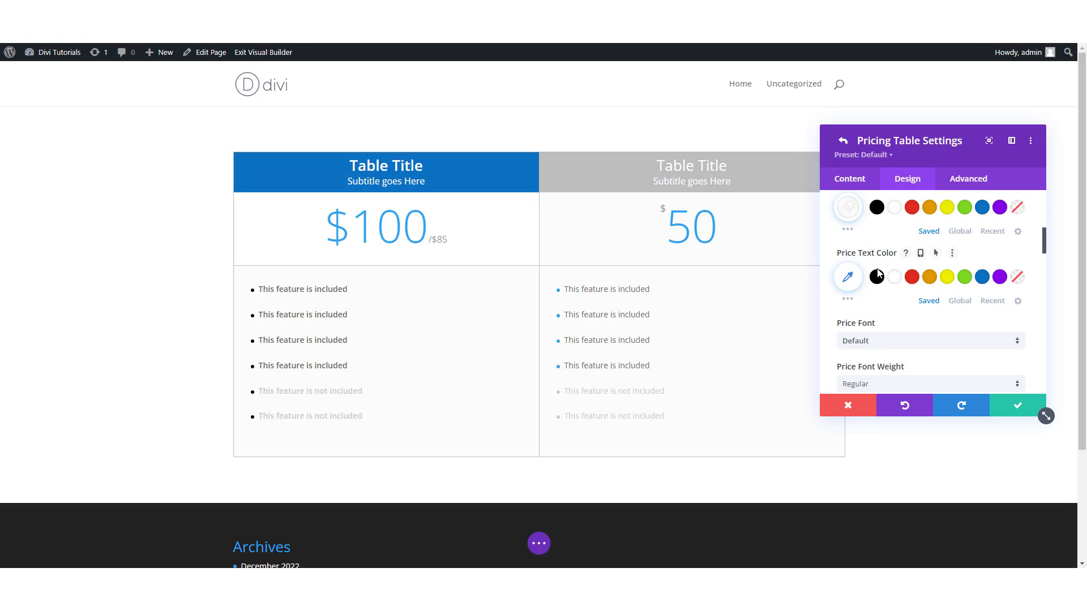
click(912, 275)
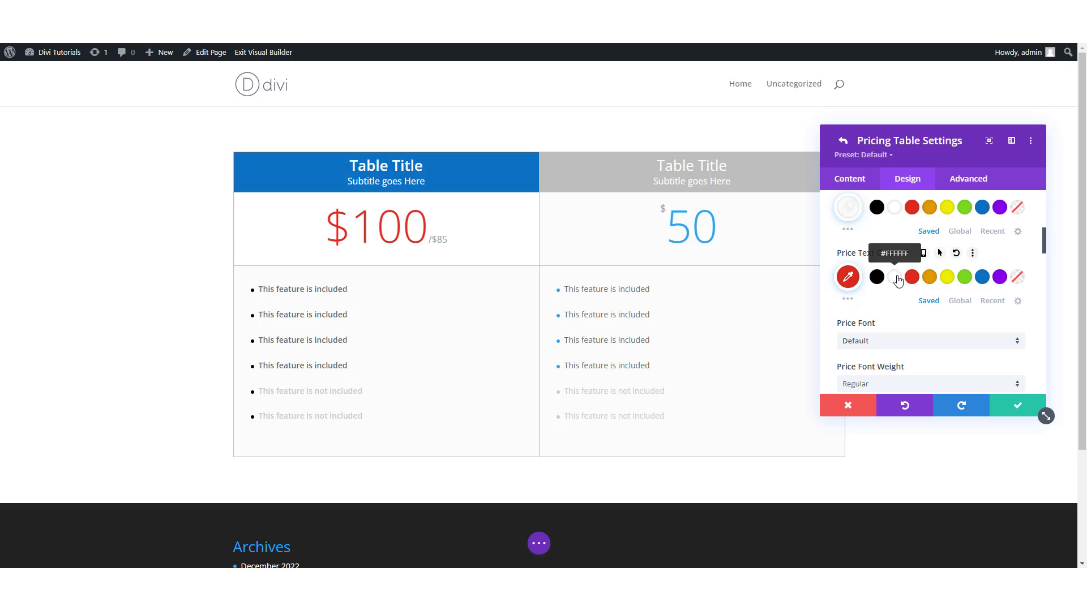
click(912, 276)
click(877, 277)
scroll(886, 287, down, 1)
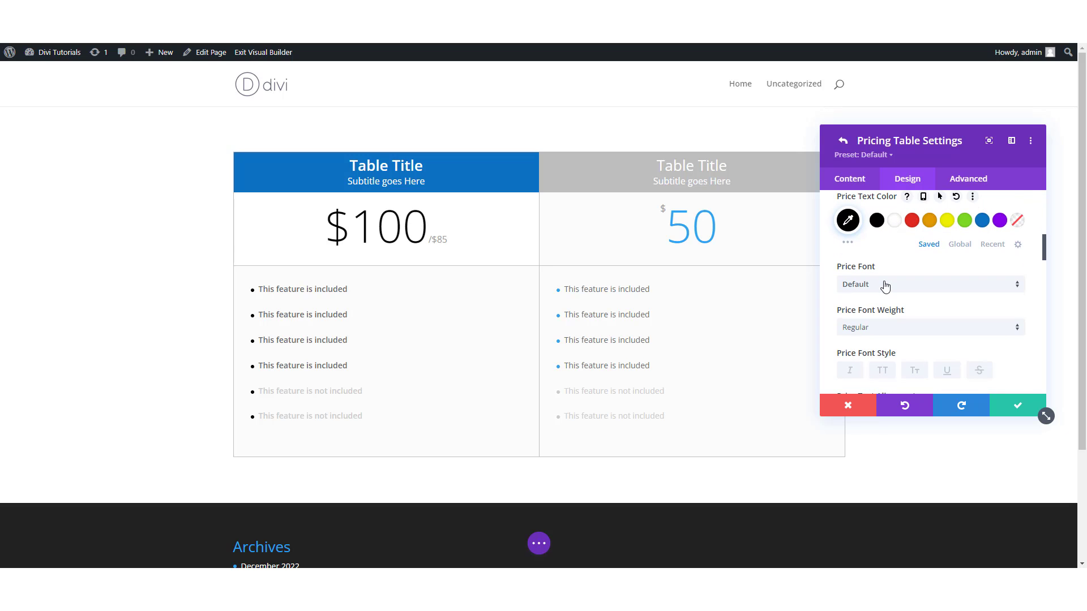
scroll(911, 262, up, 1)
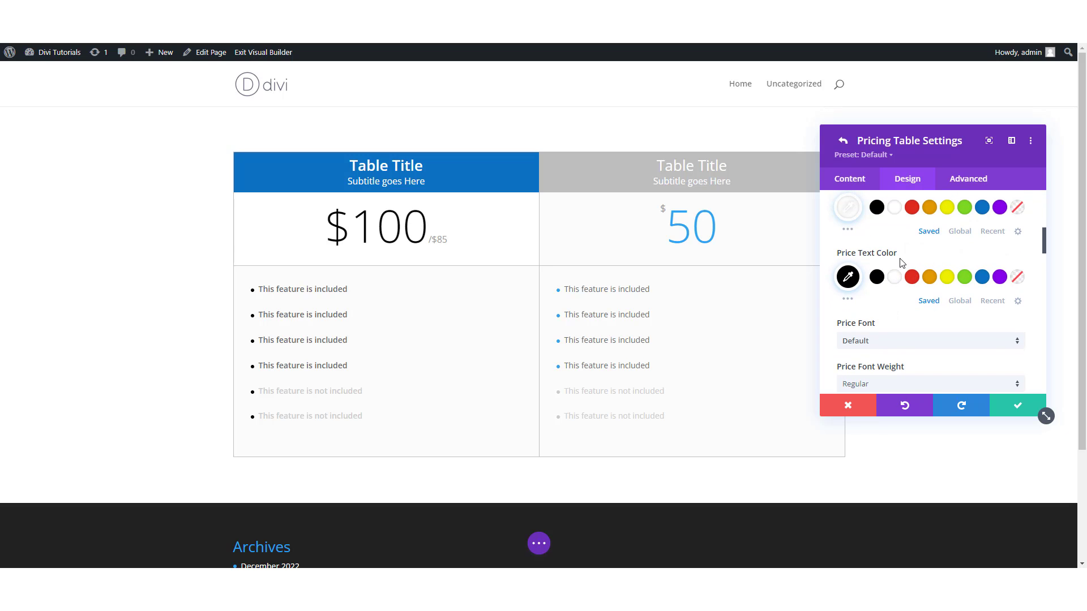
click(956, 255)
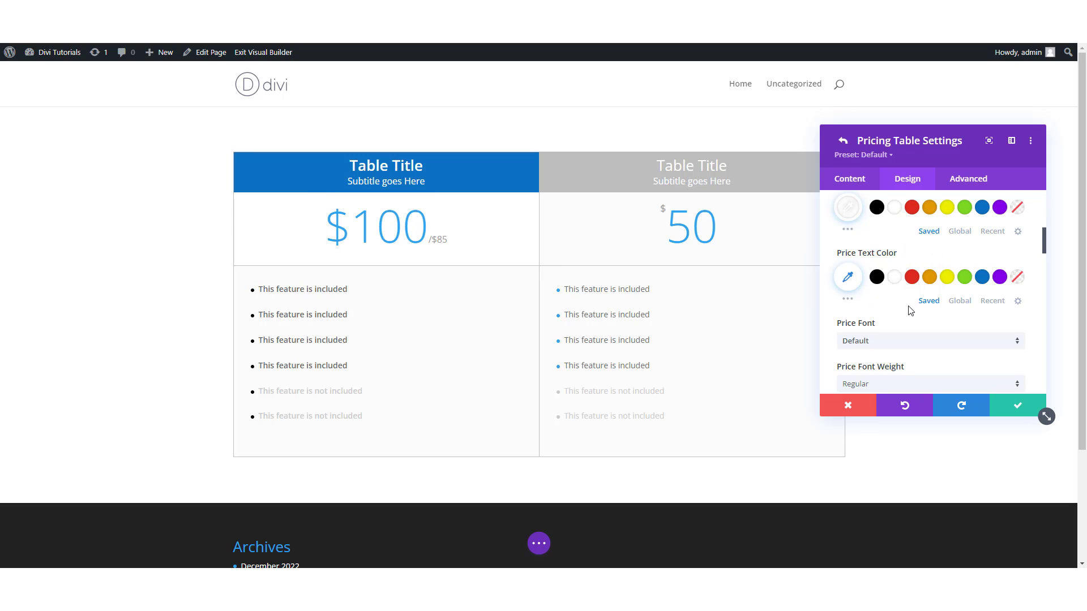
Set the first table's price font weight to Semi Bold
scroll(875, 311, down, 1)
click(869, 327)
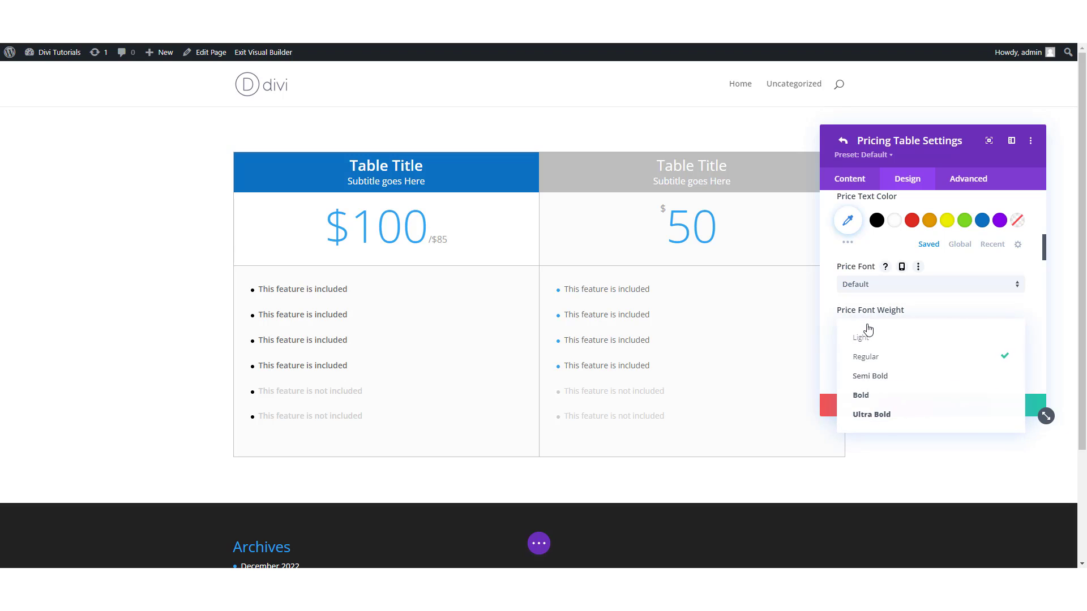
click(882, 376)
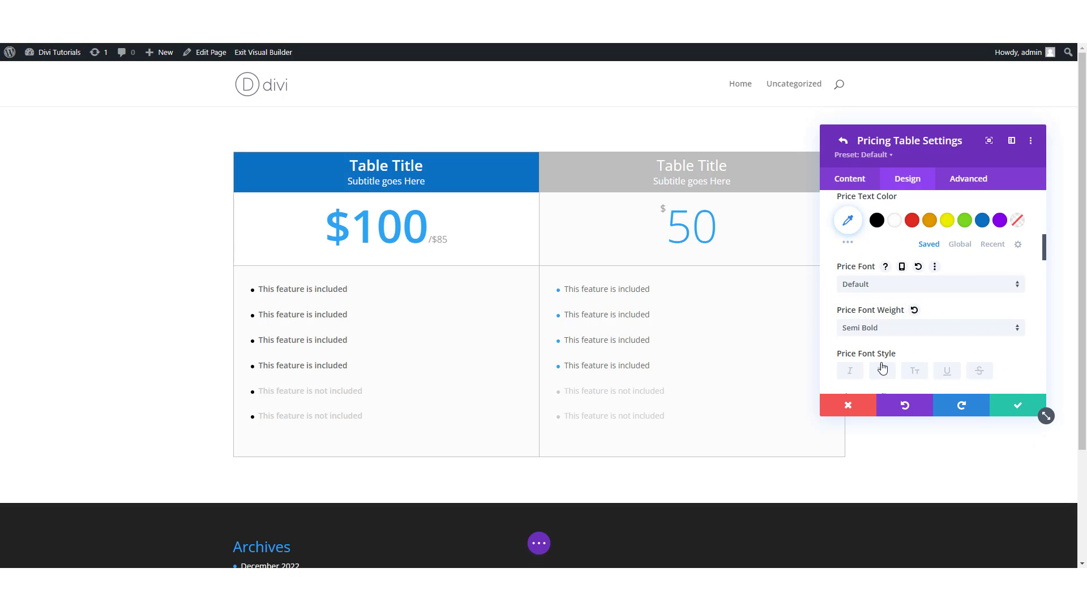
Try left alignment for the first table's price text, and settle on center alignment
scroll(884, 365, down, 2)
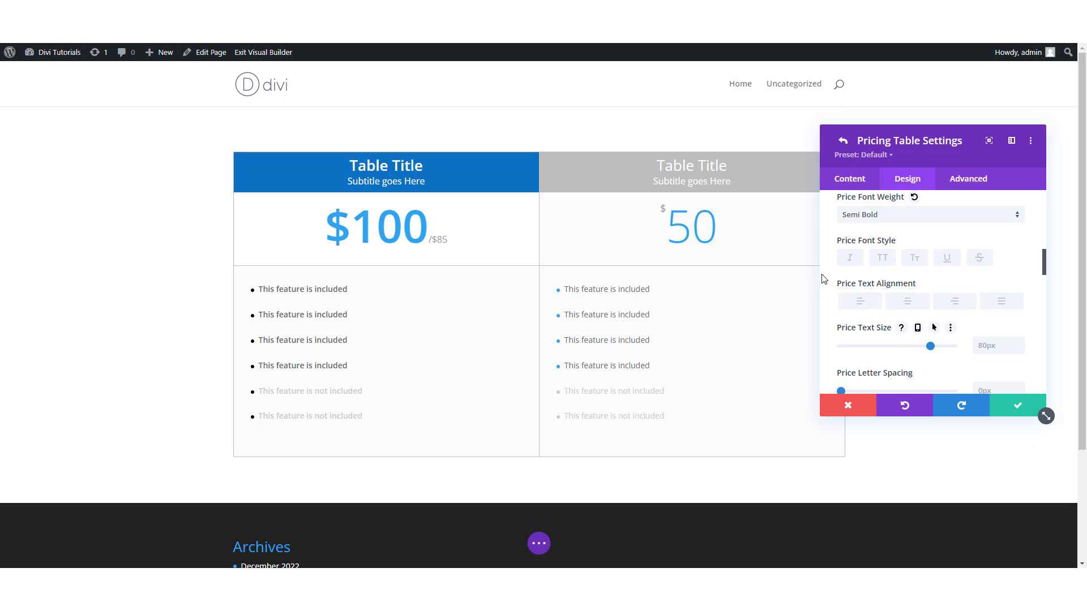
click(875, 305)
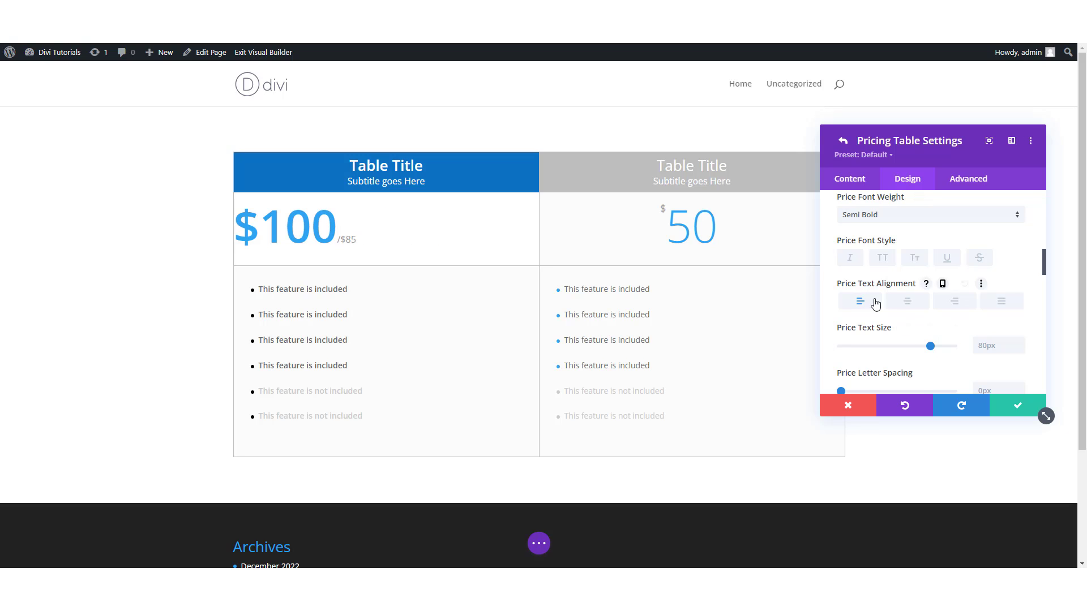
click(905, 303)
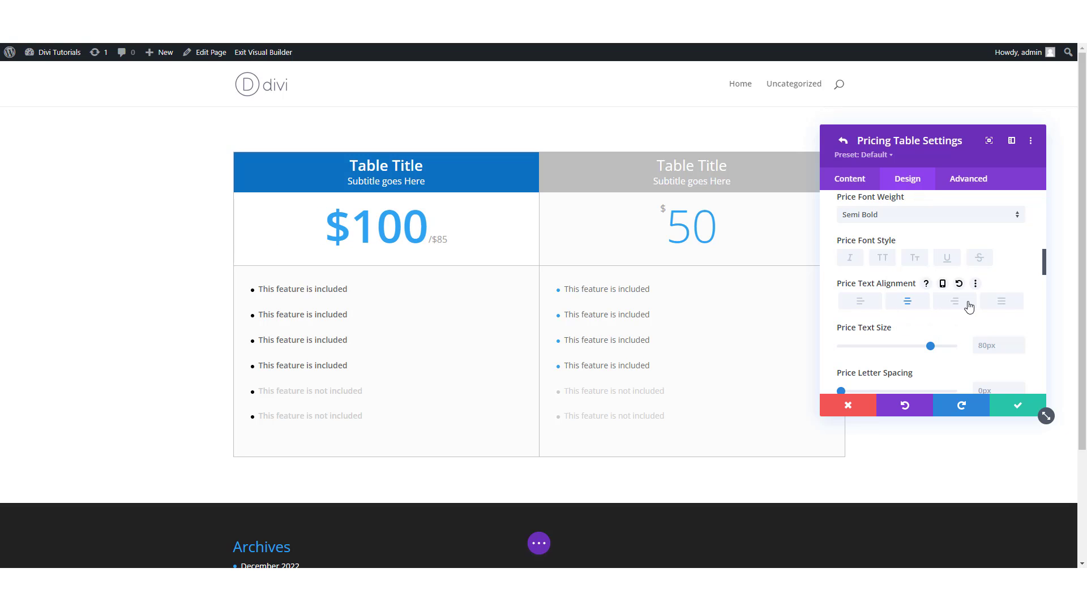
Look through the remaining price text settings, including text size, letter spacing, line height, text shadow, rounded corners and border
scroll(969, 306, down, 4)
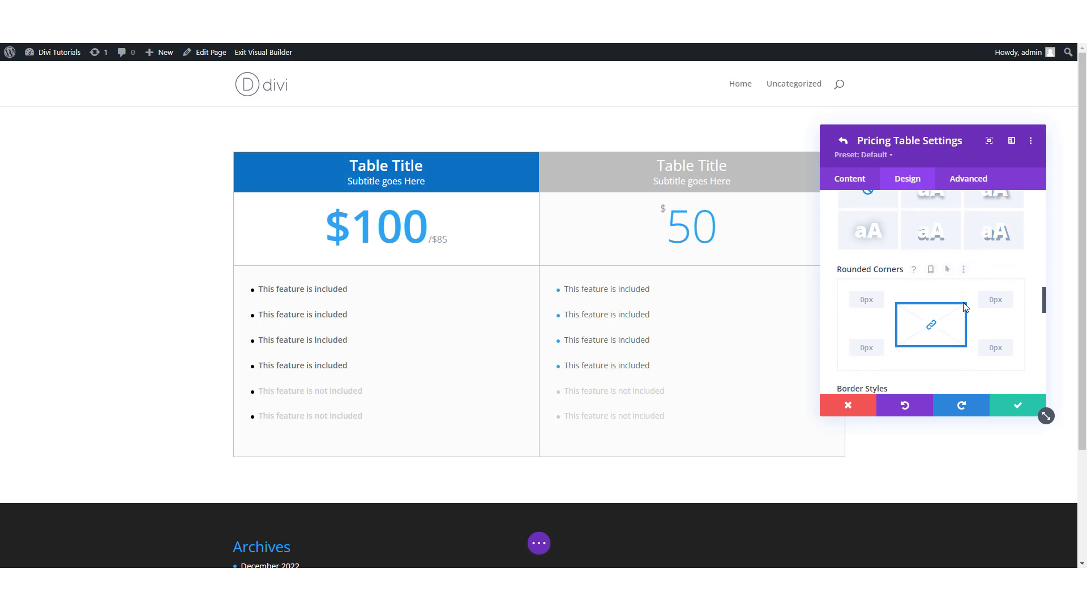
scroll(966, 308, down, 3)
scroll(965, 307, up, 5)
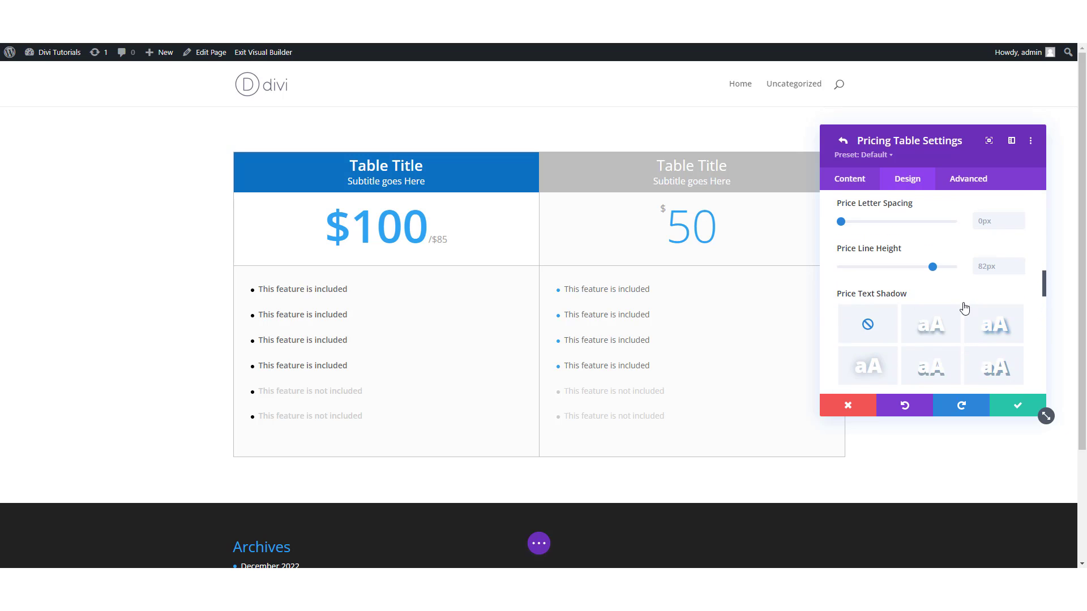
scroll(965, 307, up, 2)
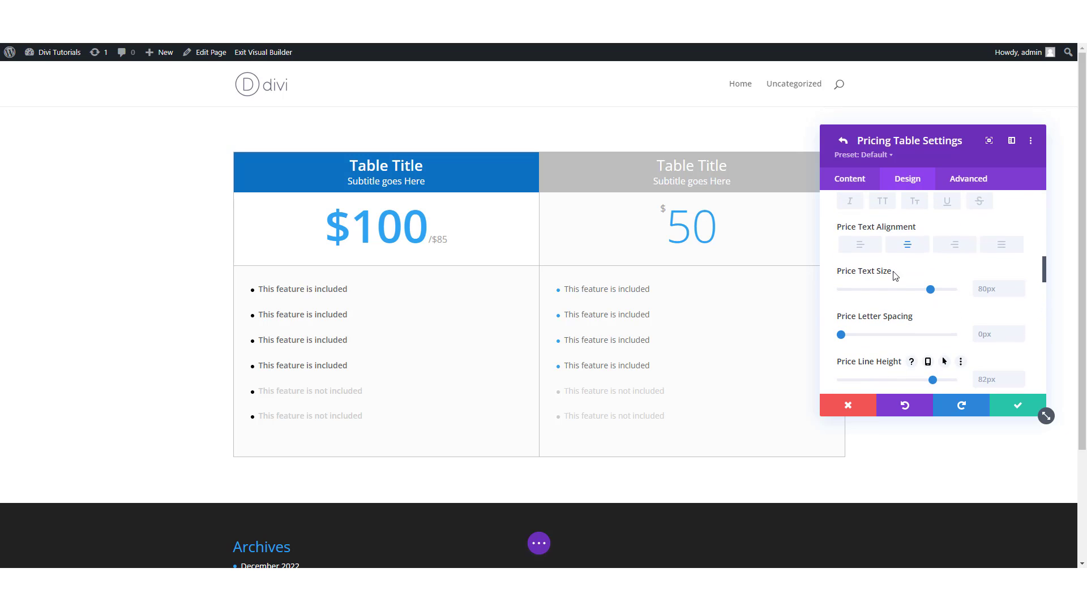
scroll(902, 289, down, 1)
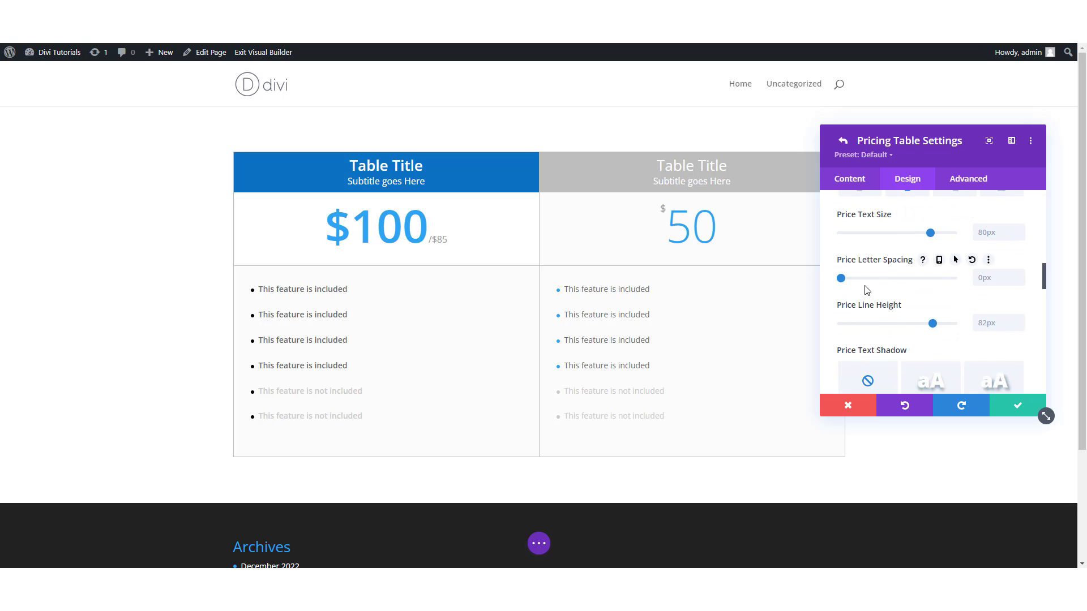
scroll(866, 290, down, 6)
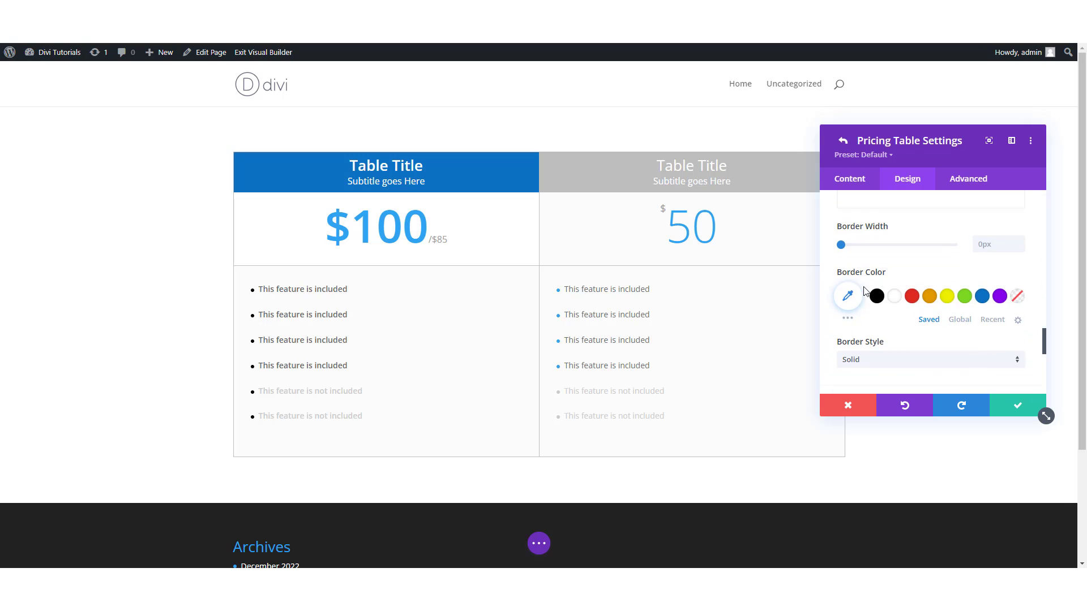
scroll(865, 291, down, 4)
scroll(870, 288, up, 1)
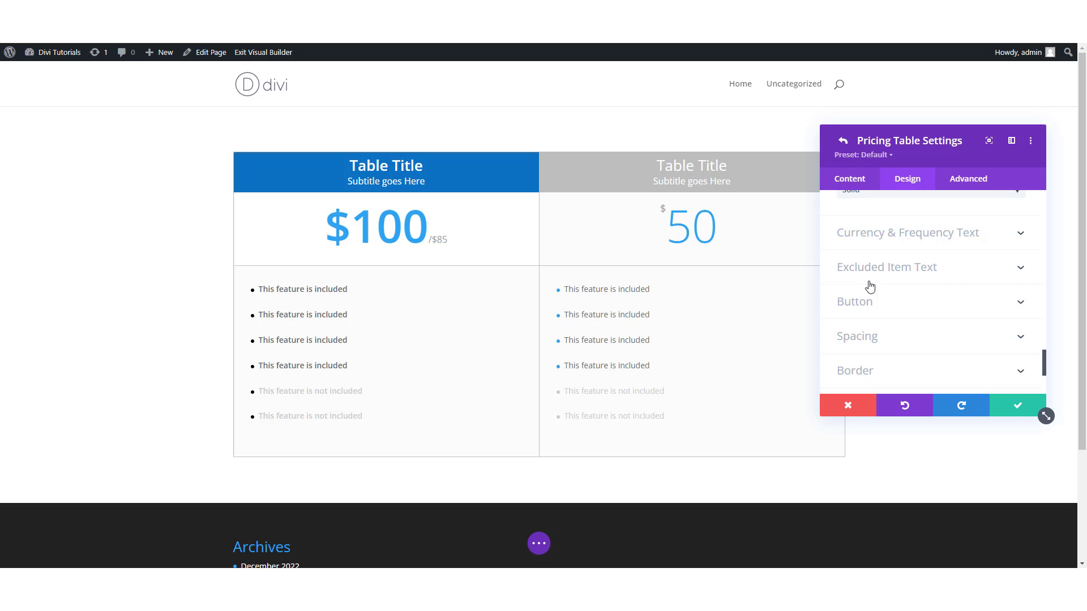
Set the first table's currency and frequency font to Acme with Bold weight
click(887, 250)
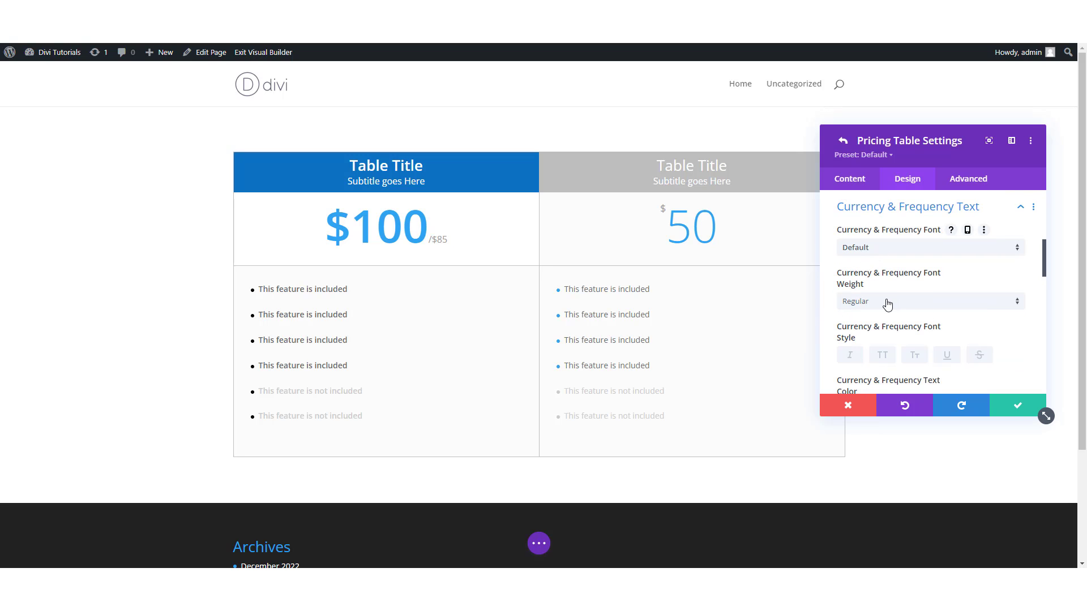
scroll(887, 305, down, 1)
scroll(887, 304, up, 2)
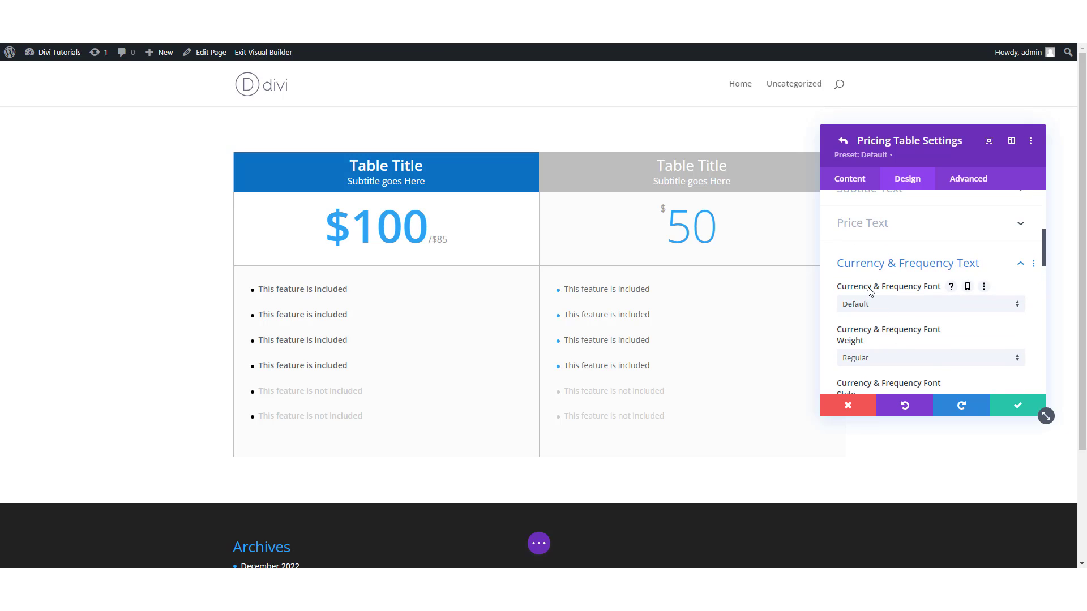
scroll(927, 287, down, 1)
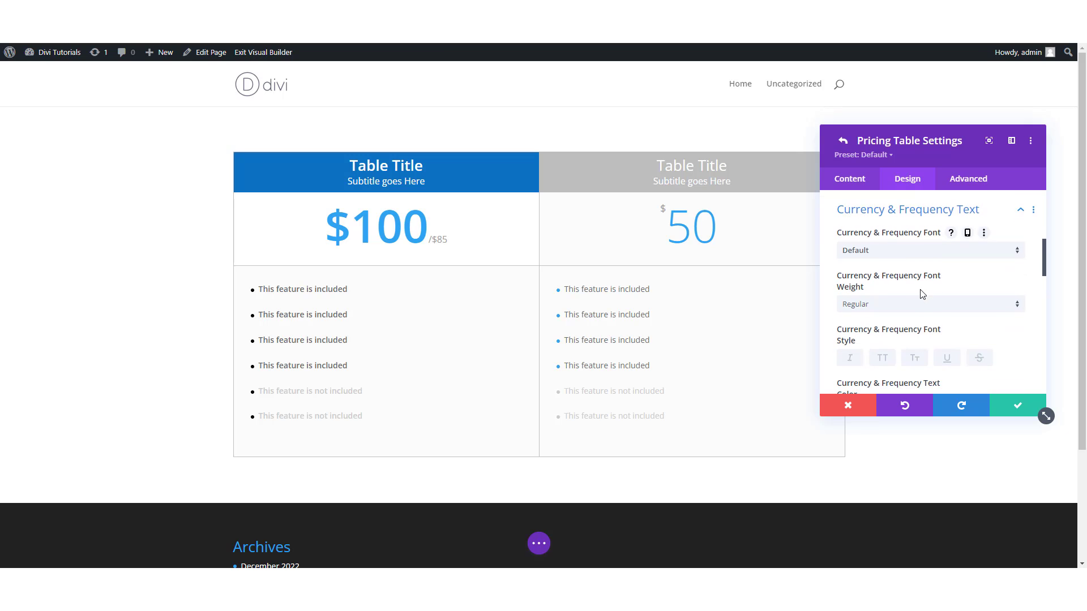
click(889, 253)
click(881, 271)
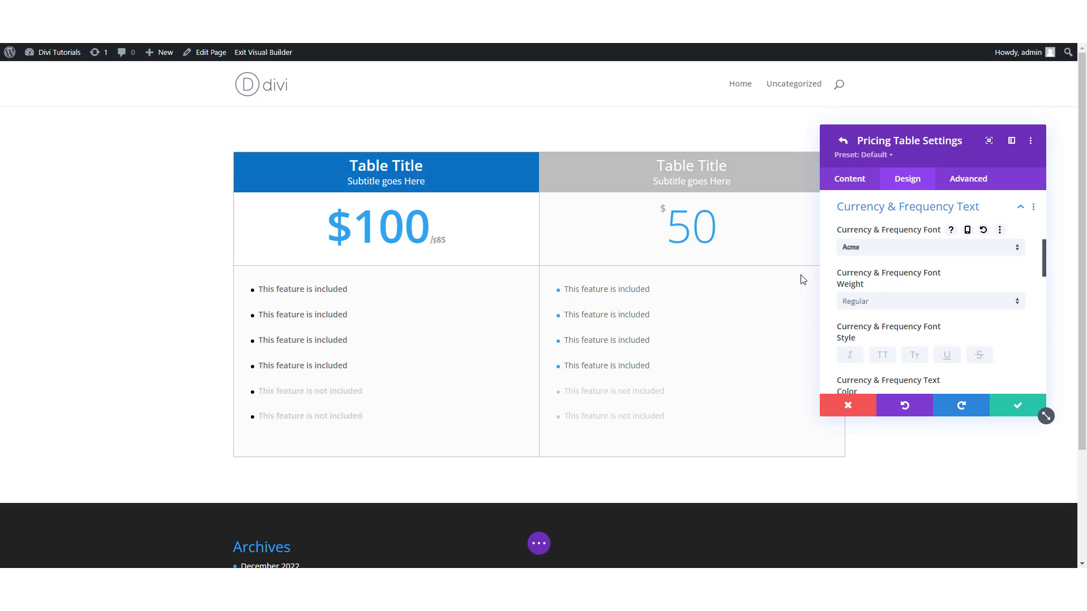
click(864, 305)
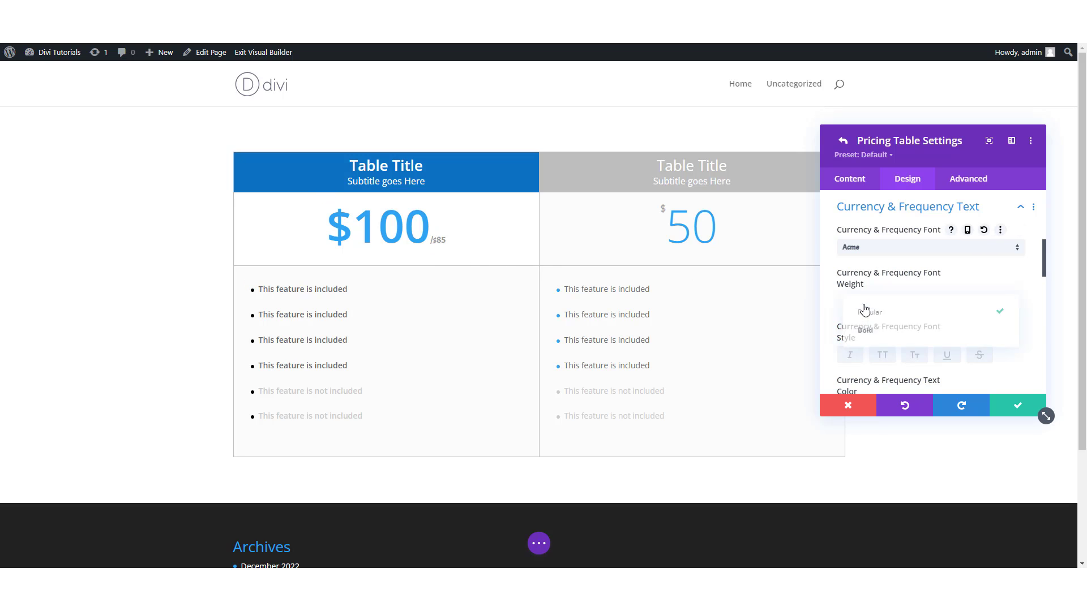
click(866, 329)
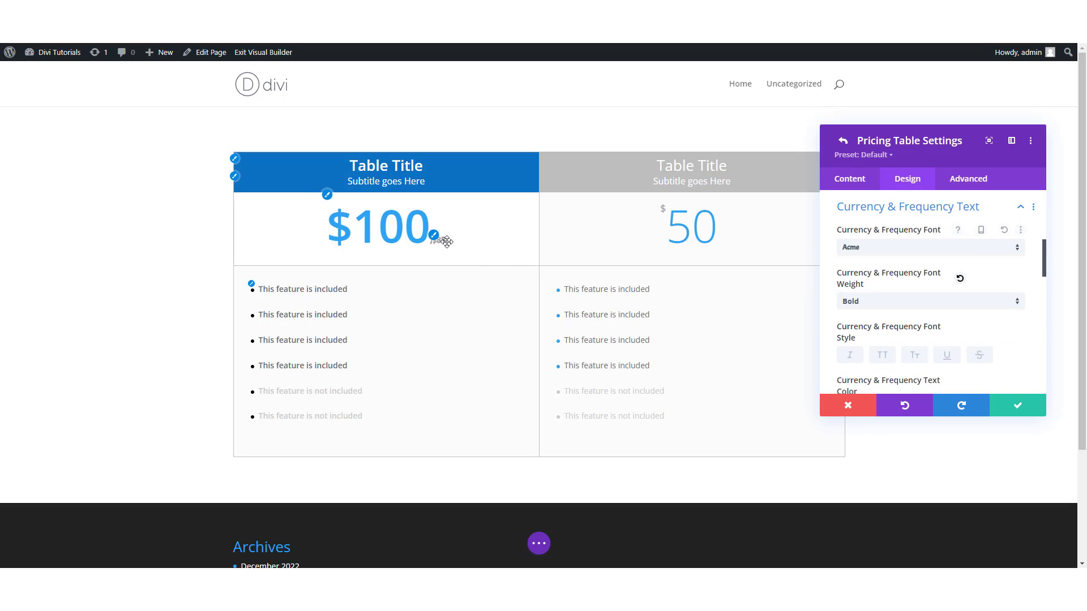
Try black and red as the currency and frequency text color, and reset it to the default
scroll(906, 281, down, 2)
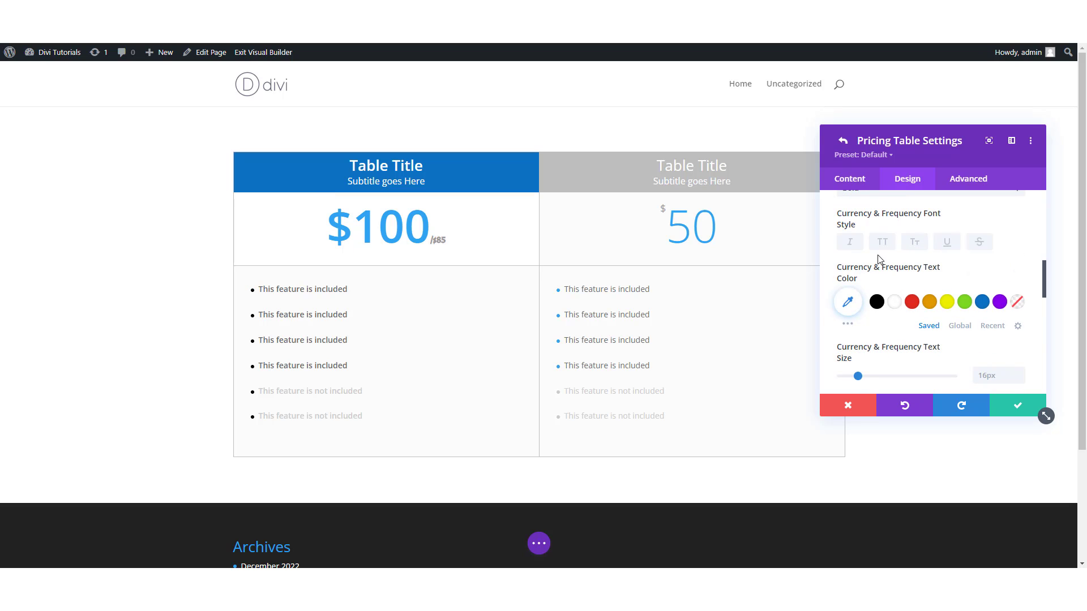
scroll(875, 282, down, 1)
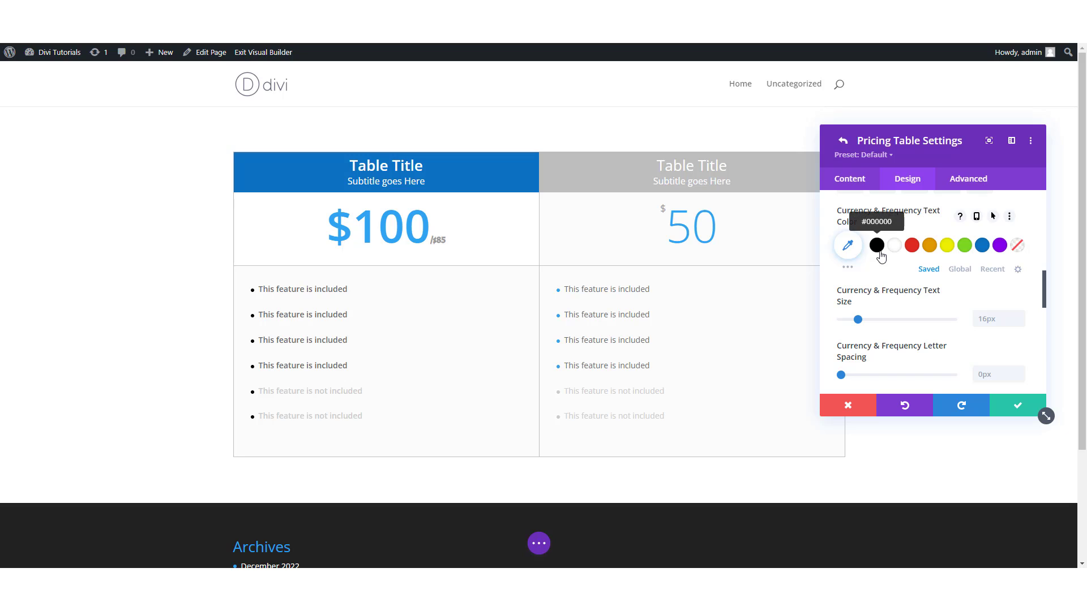
click(877, 249)
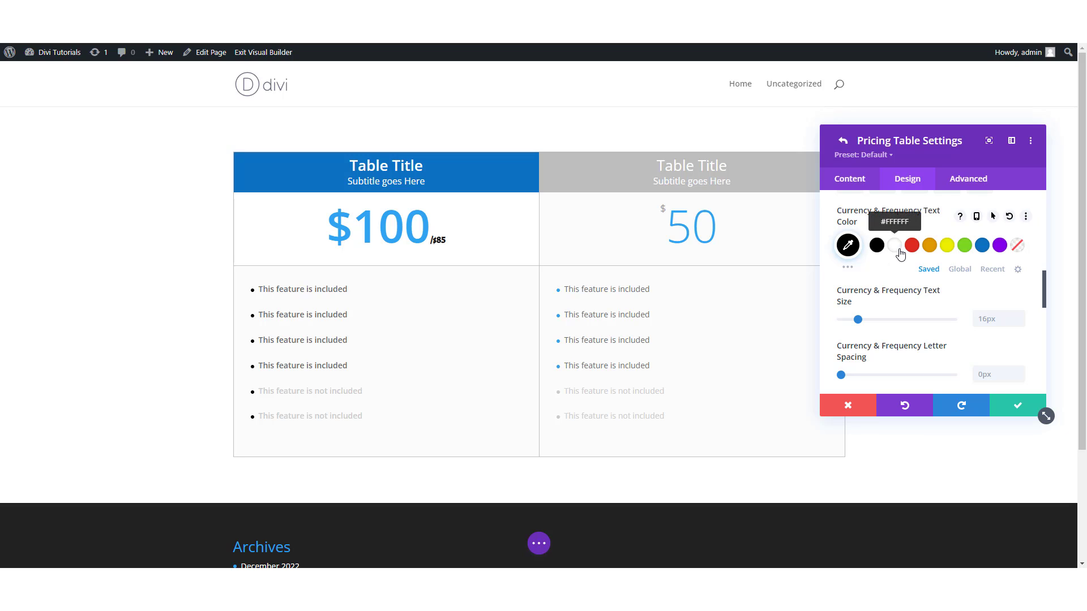
click(912, 246)
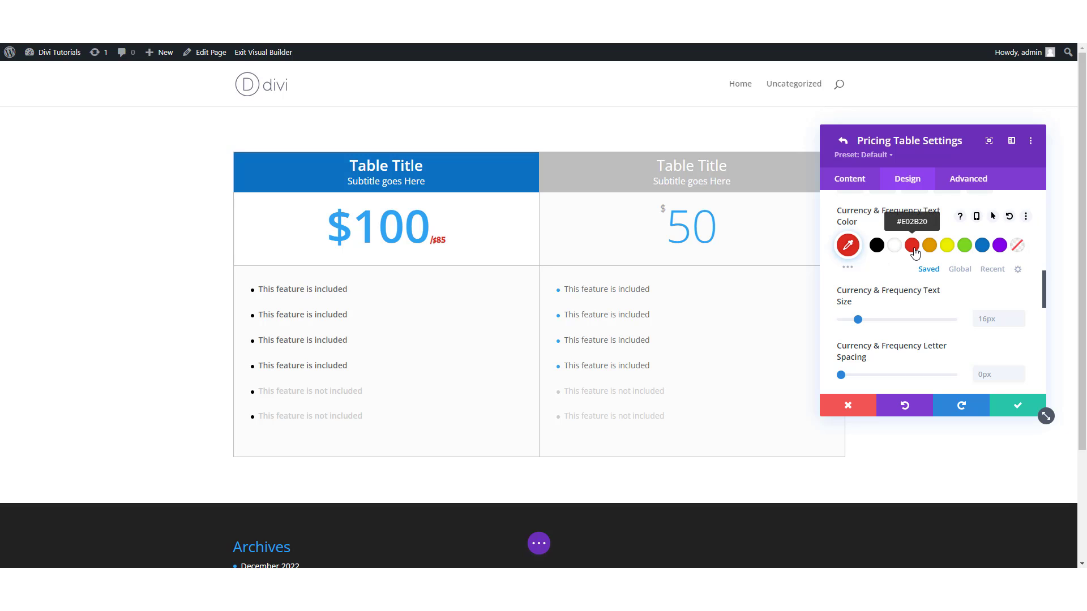
click(877, 248)
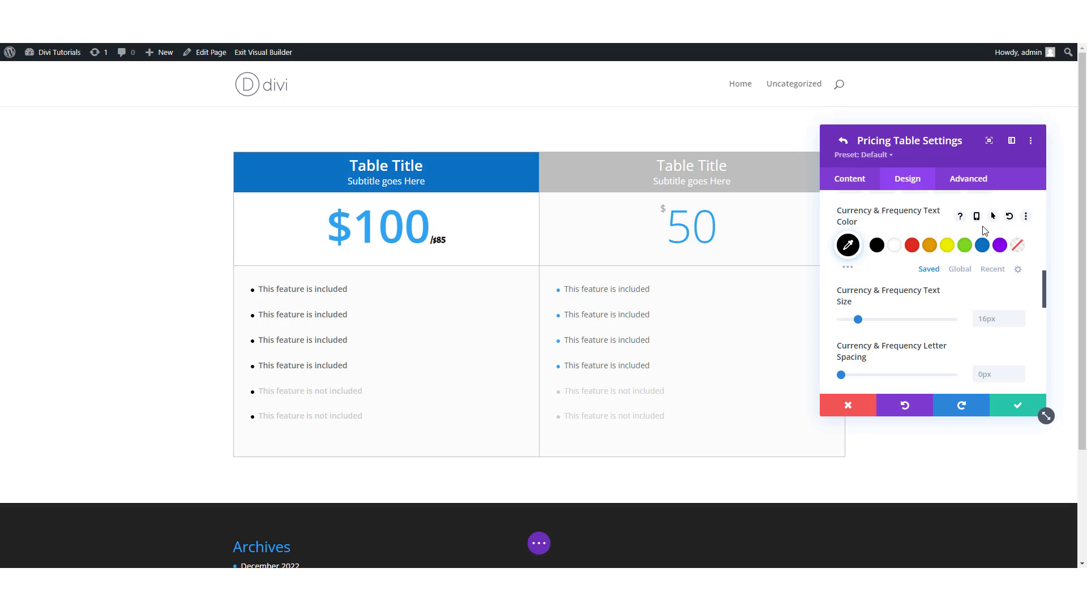
click(1009, 219)
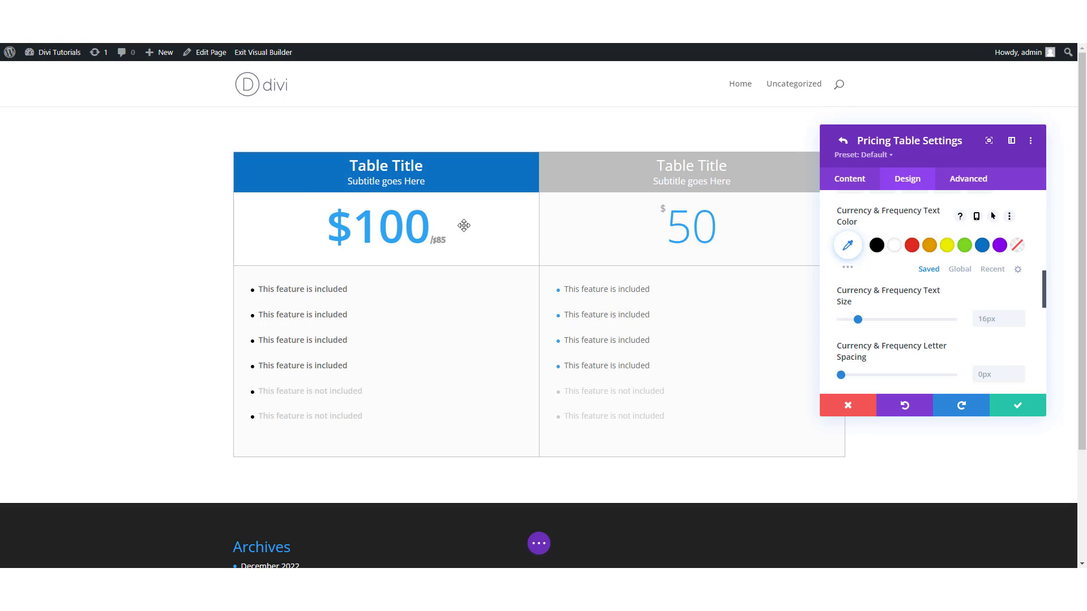
Increase the first table's currency and frequency text size to 38px
scroll(901, 286, down, 1)
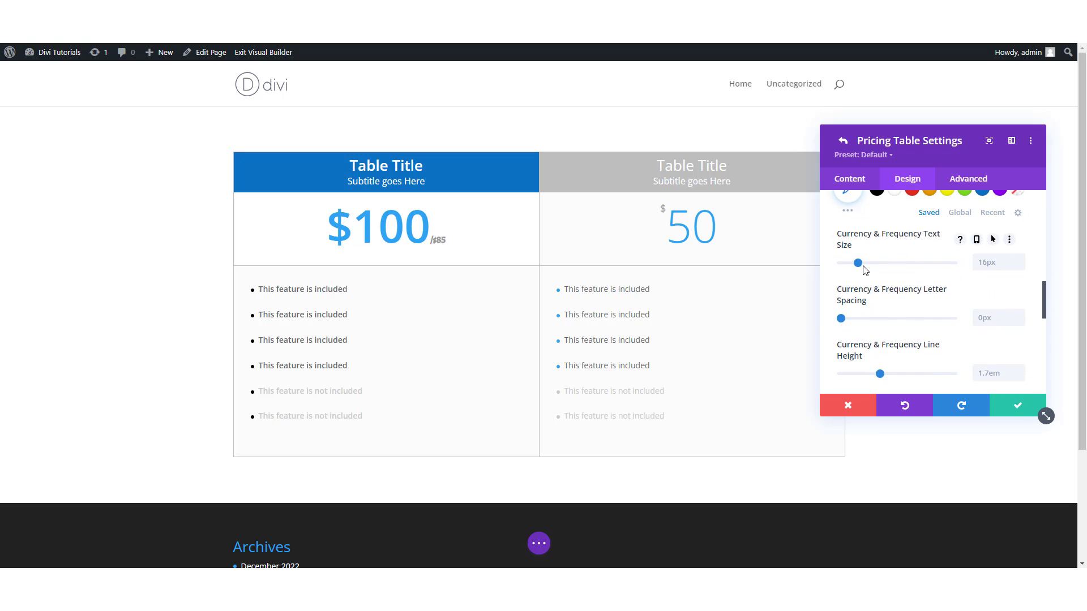
drag(860, 266, 885, 264)
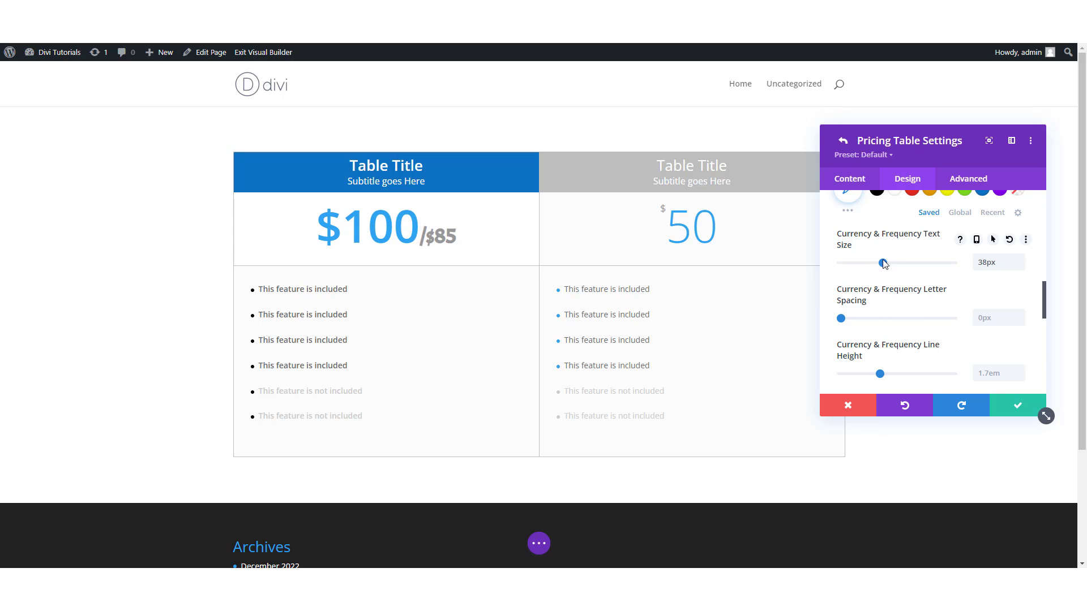
scroll(907, 299, down, 3)
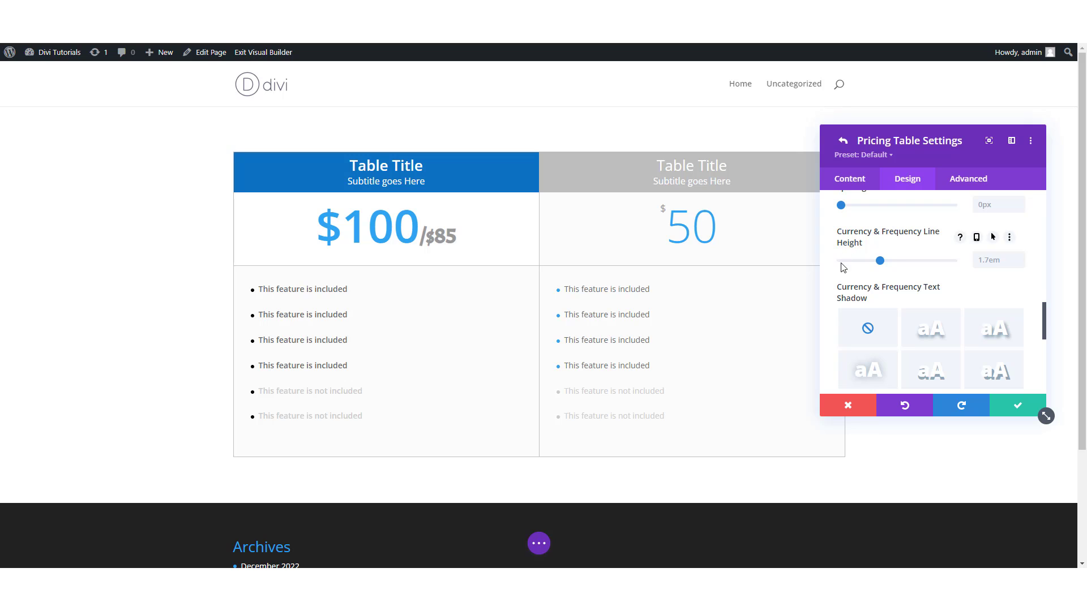
scroll(845, 281, down, 5)
scroll(848, 280, down, 1)
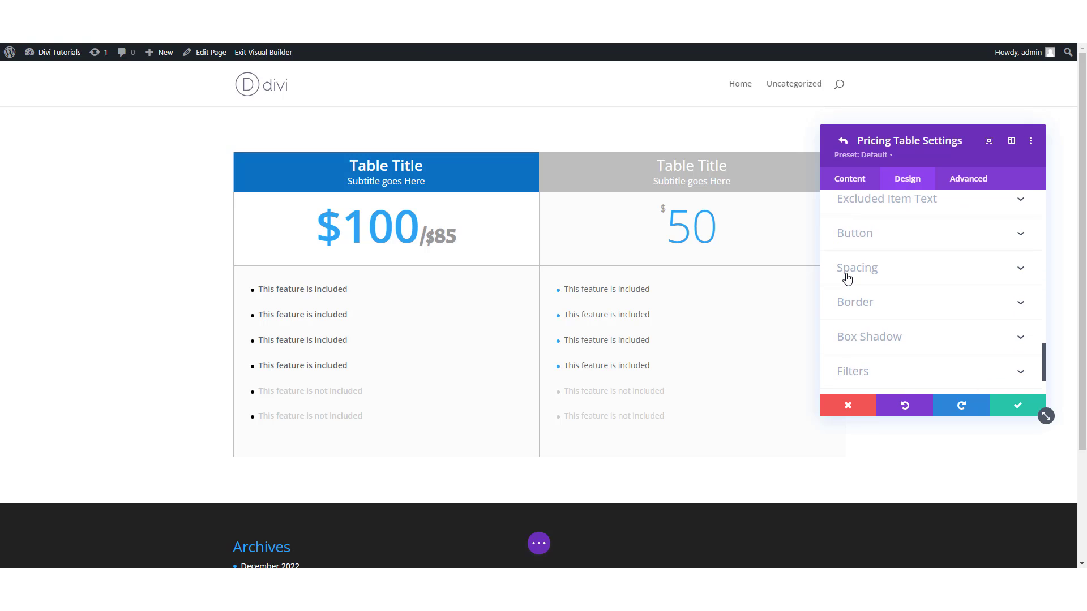
Save the first table's settings and open the second pricing table's settings
scroll(851, 277, up, 1)
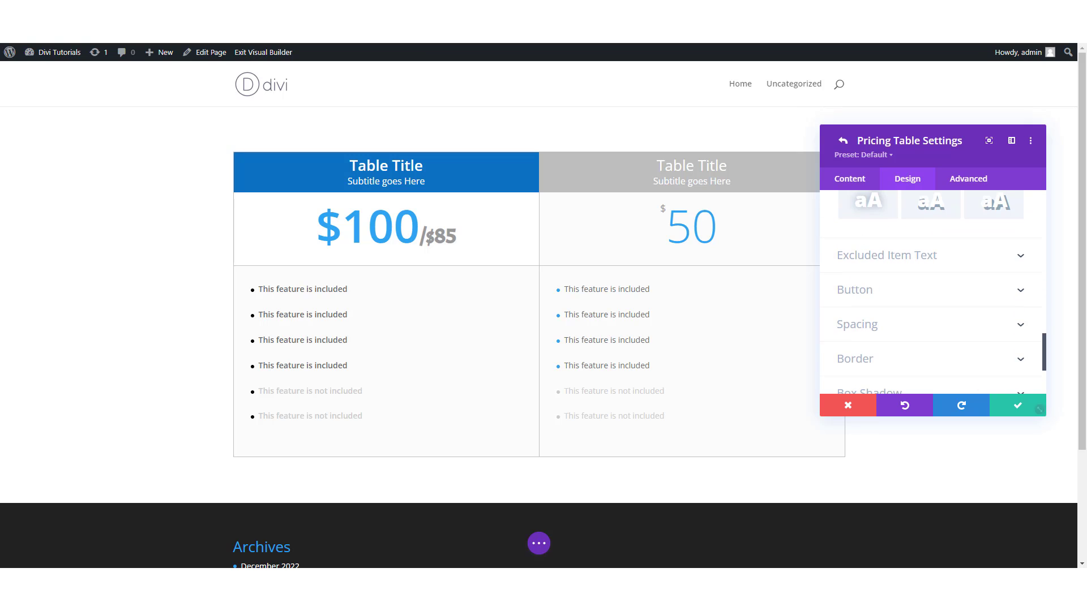
click(1037, 408)
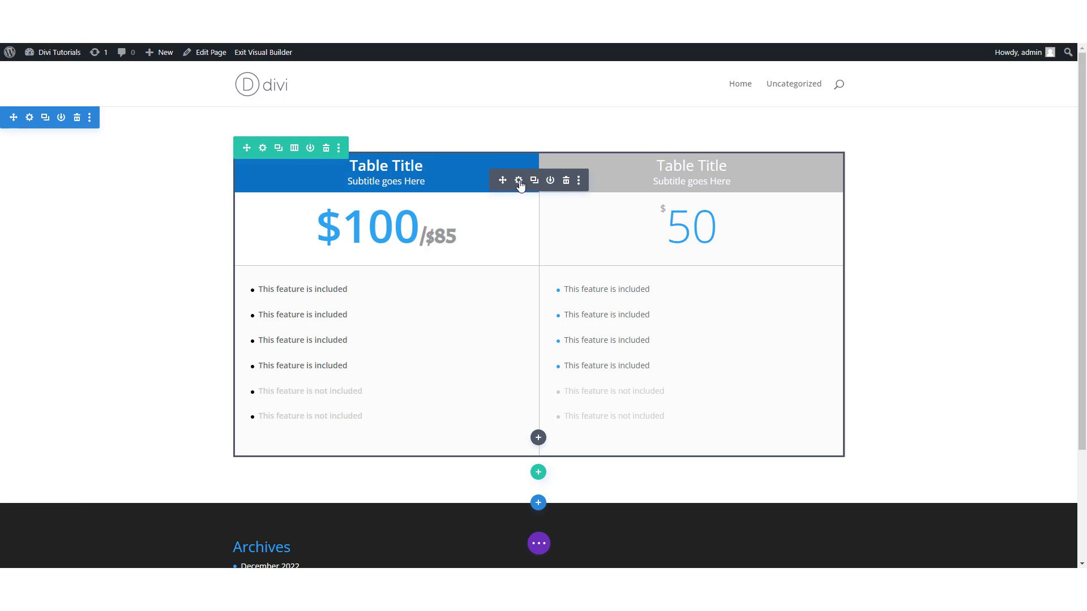
click(519, 182)
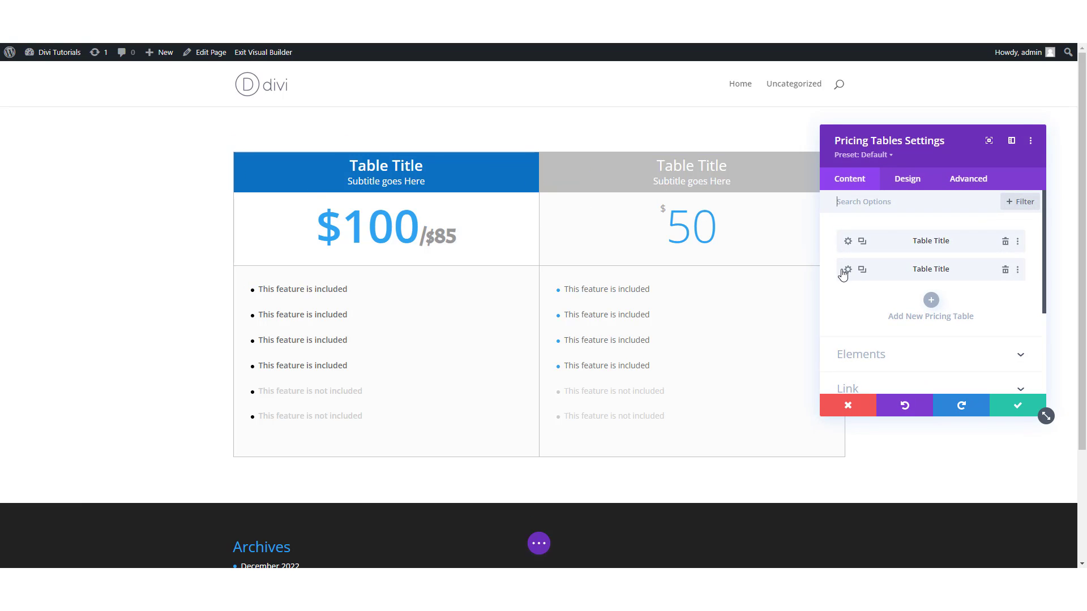
click(848, 270)
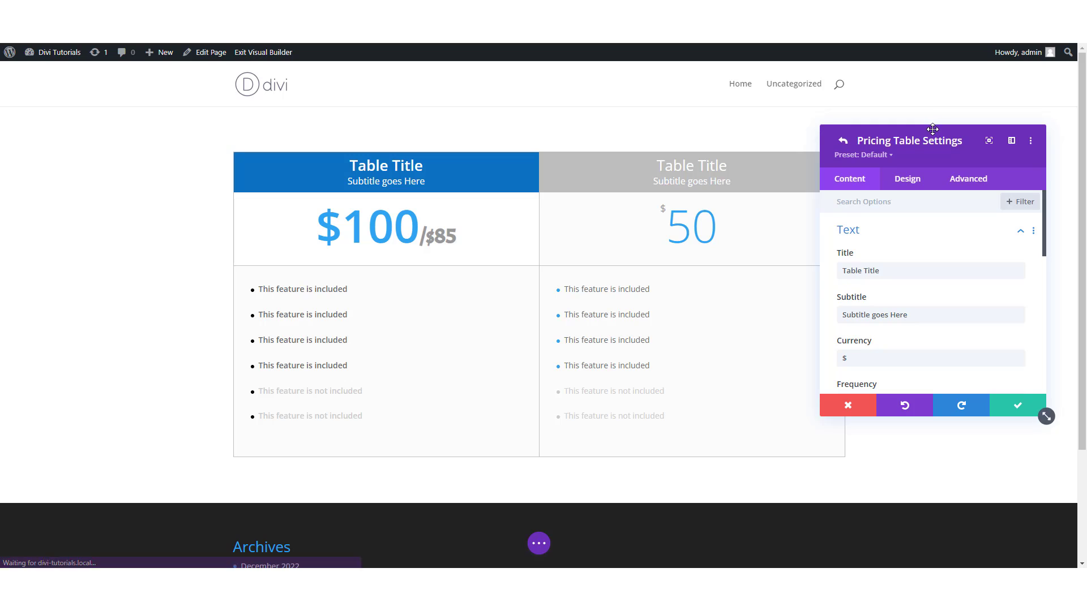
drag(890, 126, 345, 145)
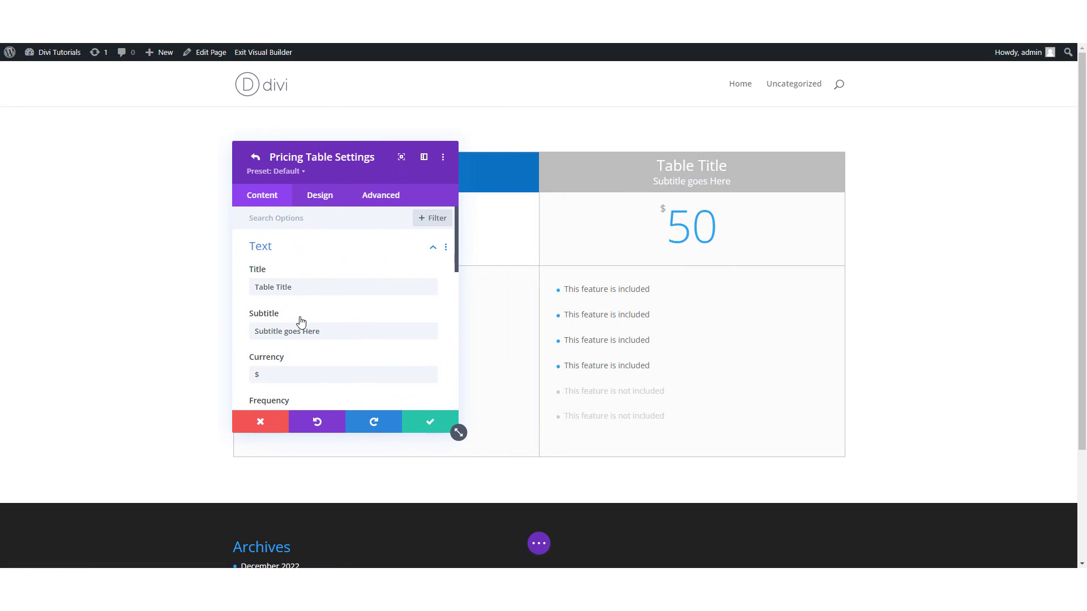
Clear the second table's currency and set its price to $50
scroll(301, 322, down, 1)
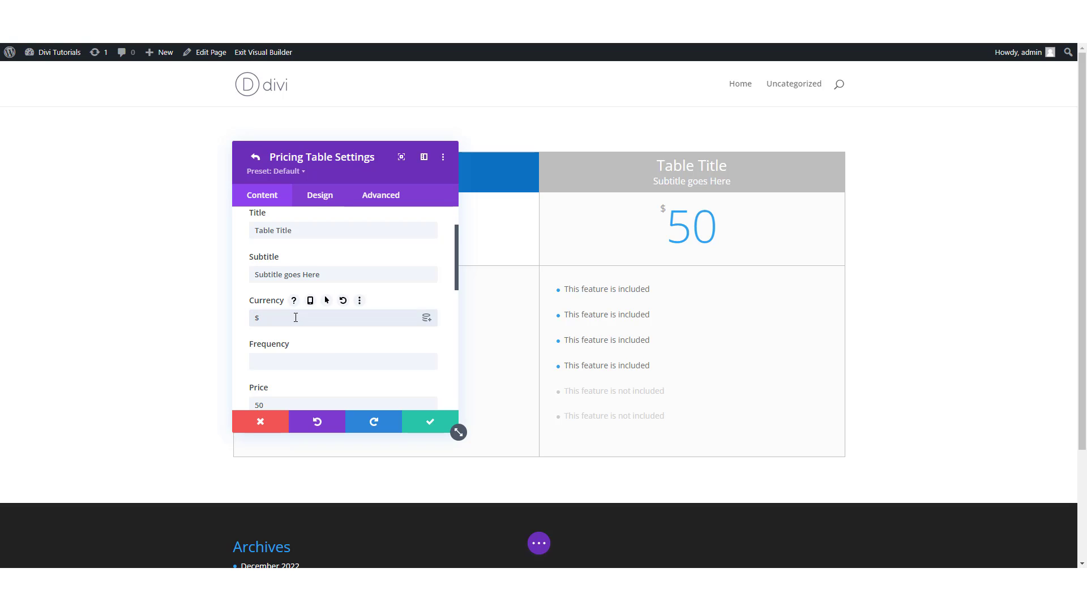
key(BackSpace)
scroll(291, 321, down, 1)
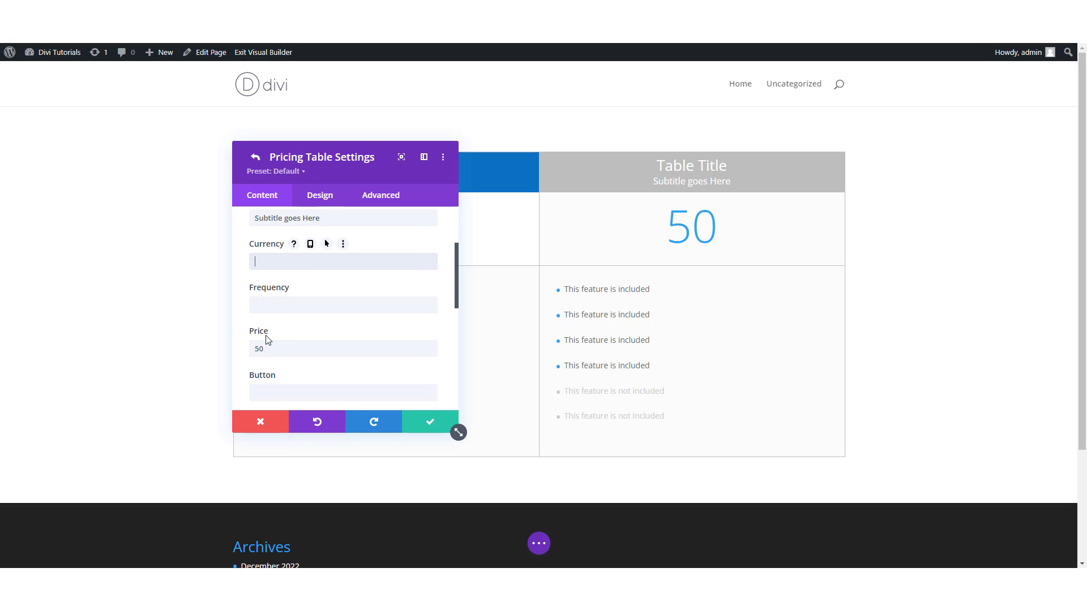
click(256, 344)
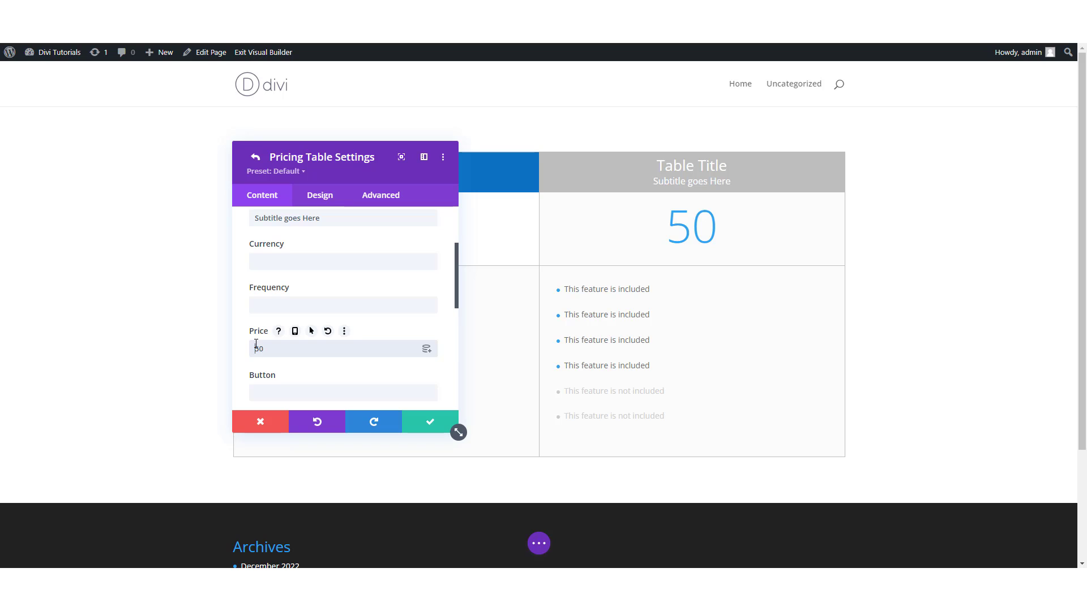
text($)
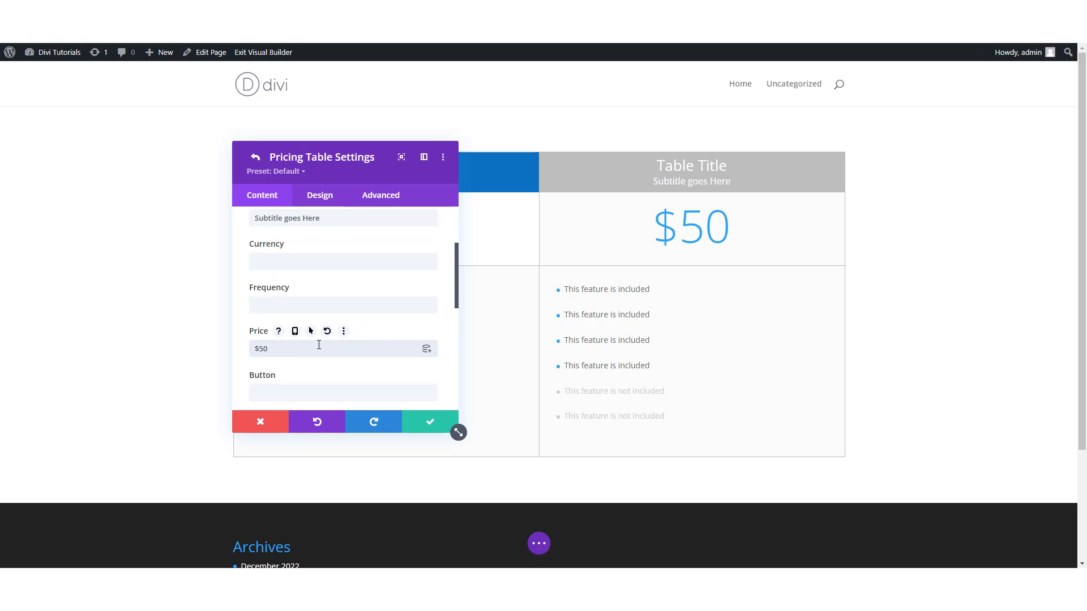
Set the second table's frequency to 85
scroll(318, 344, down, 1)
scroll(318, 345, up, 2)
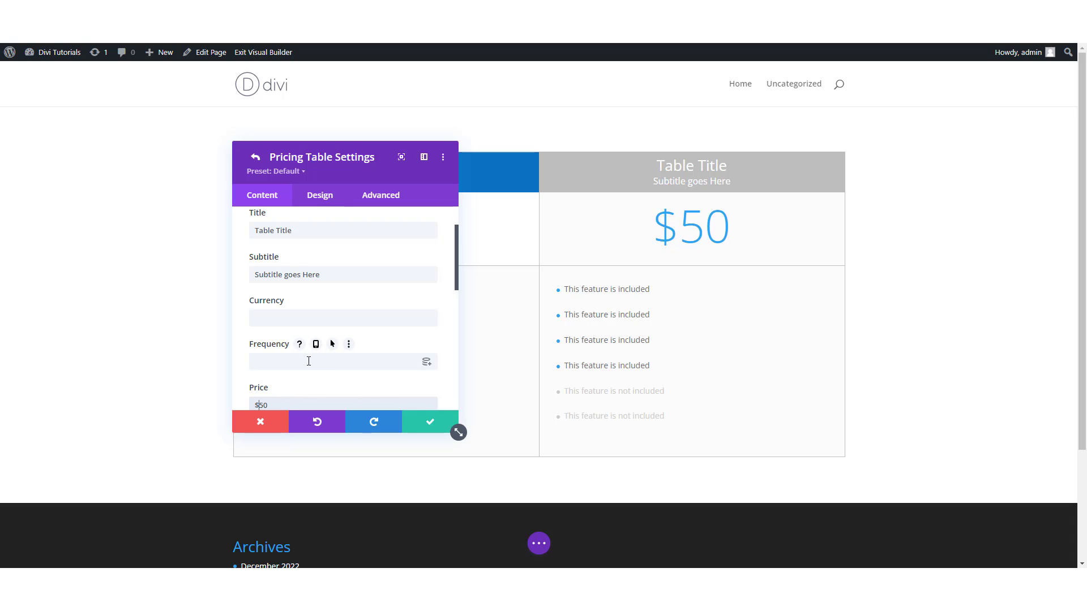
click(309, 361)
text(5)
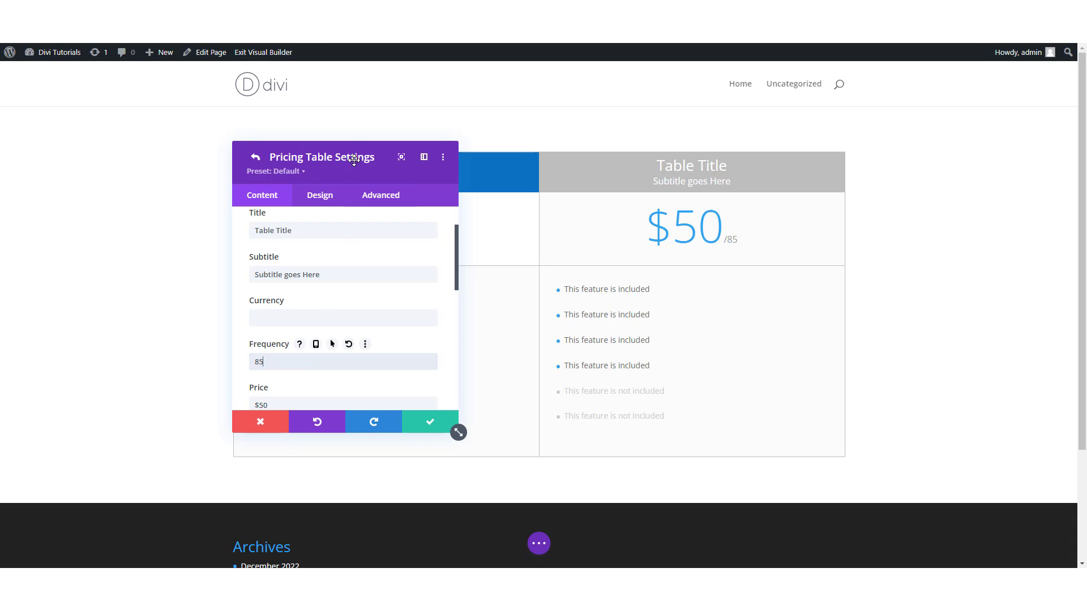
Open the second table's price text design settings and show the price font options
drag(354, 160, 314, 131)
click(276, 176)
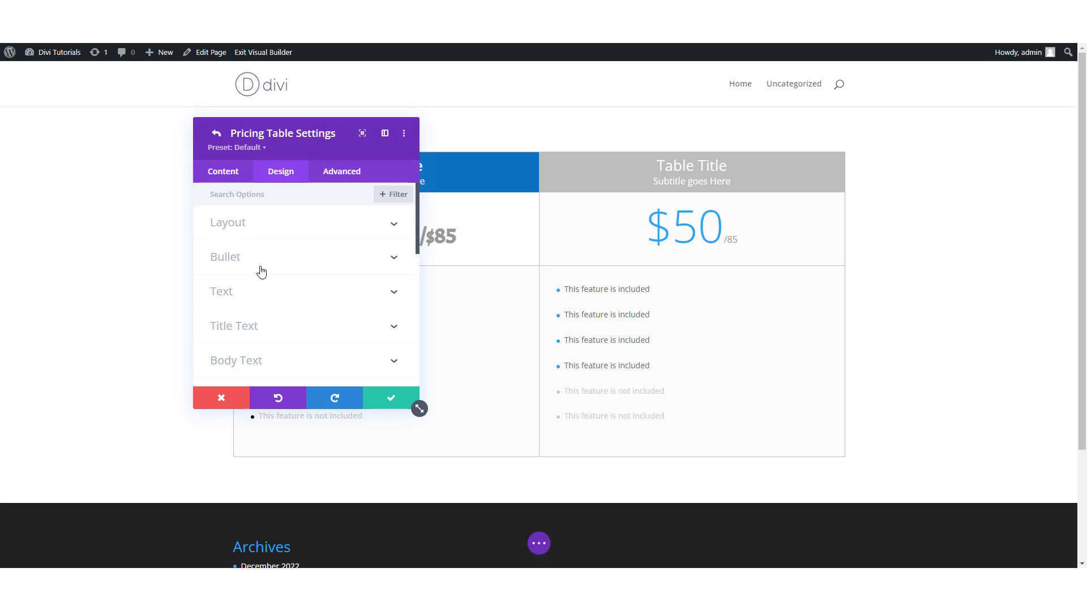
scroll(264, 315, down, 3)
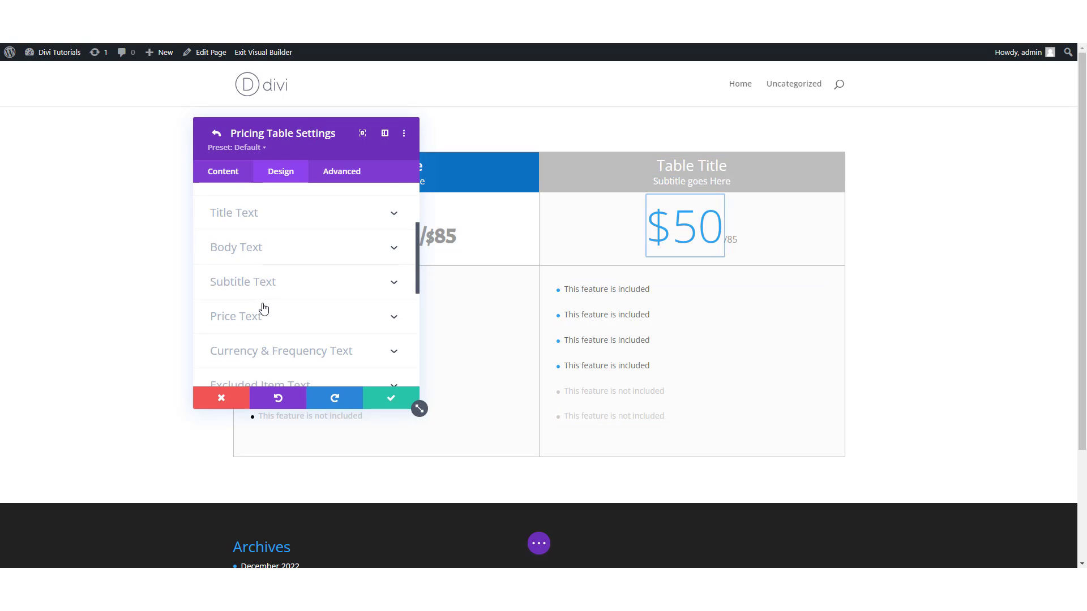
click(277, 315)
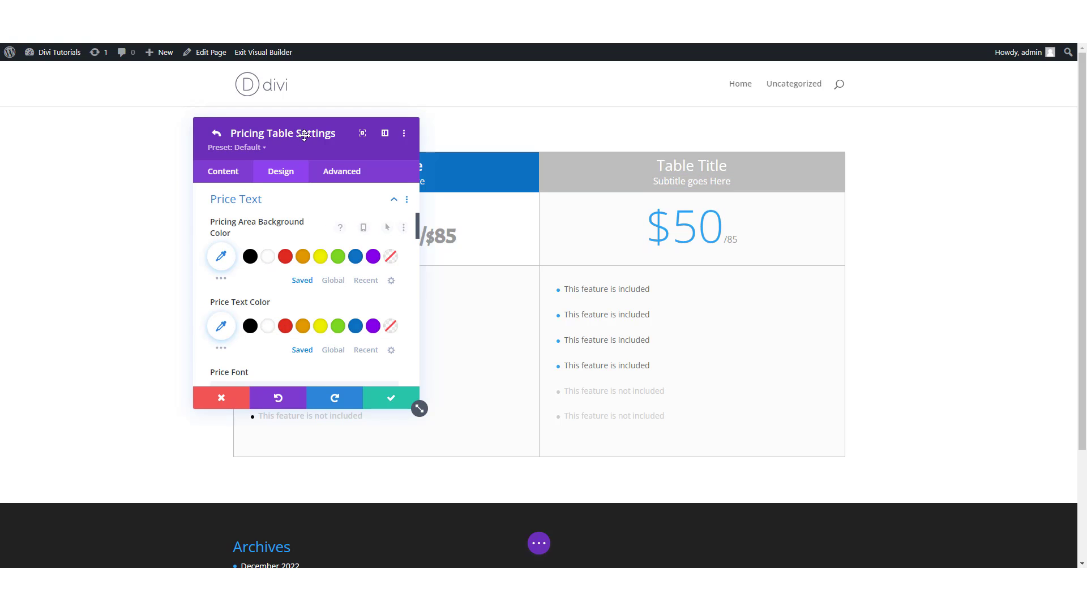
drag(304, 128, 178, 72)
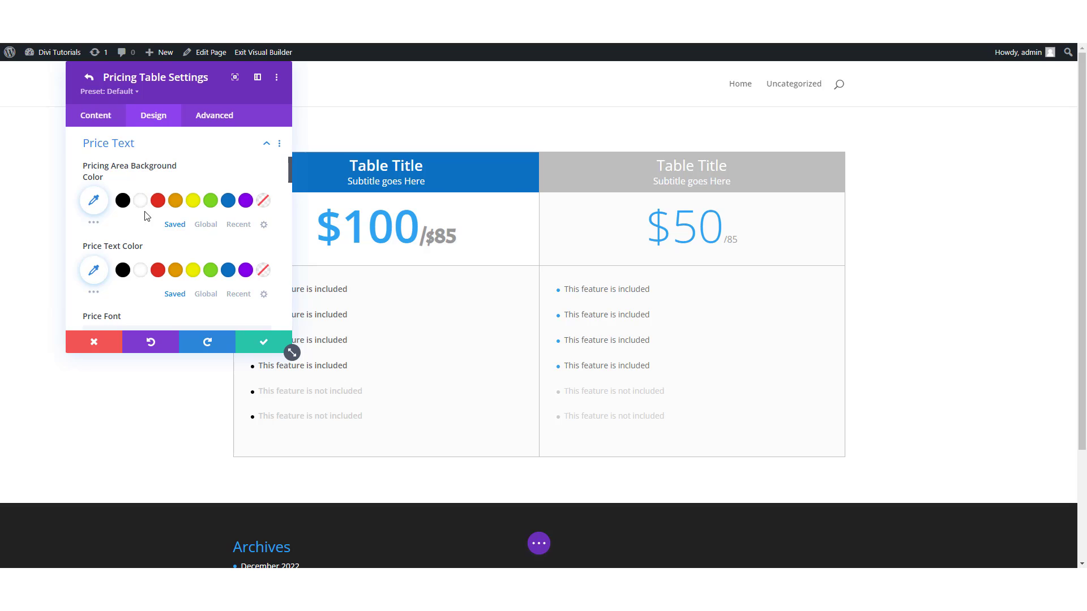
scroll(147, 218, down, 2)
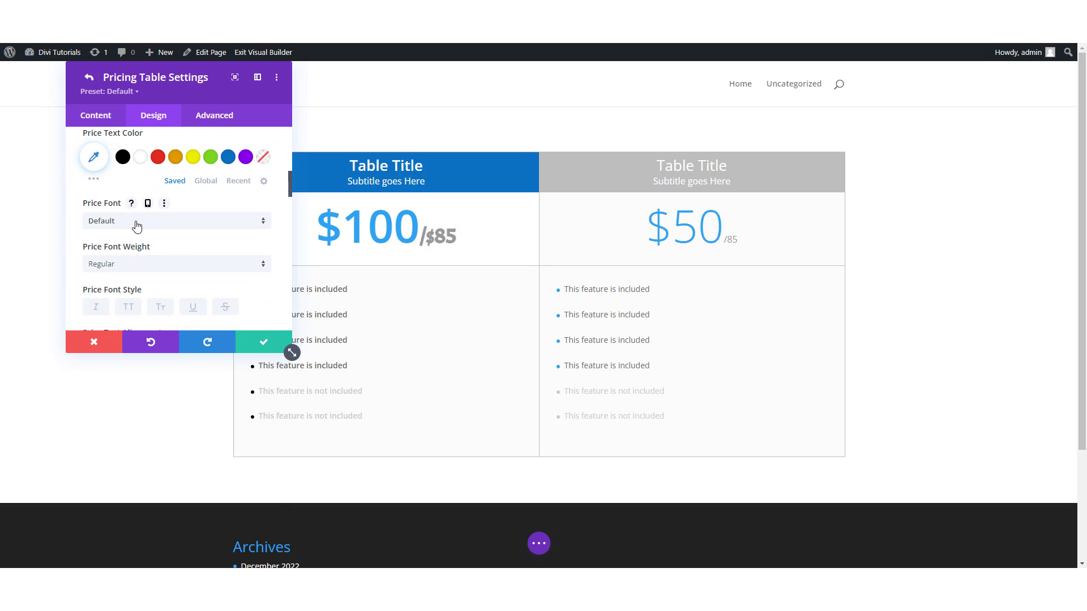
Try Acme and Alata as the second table's price font, and restore the Default font
click(136, 227)
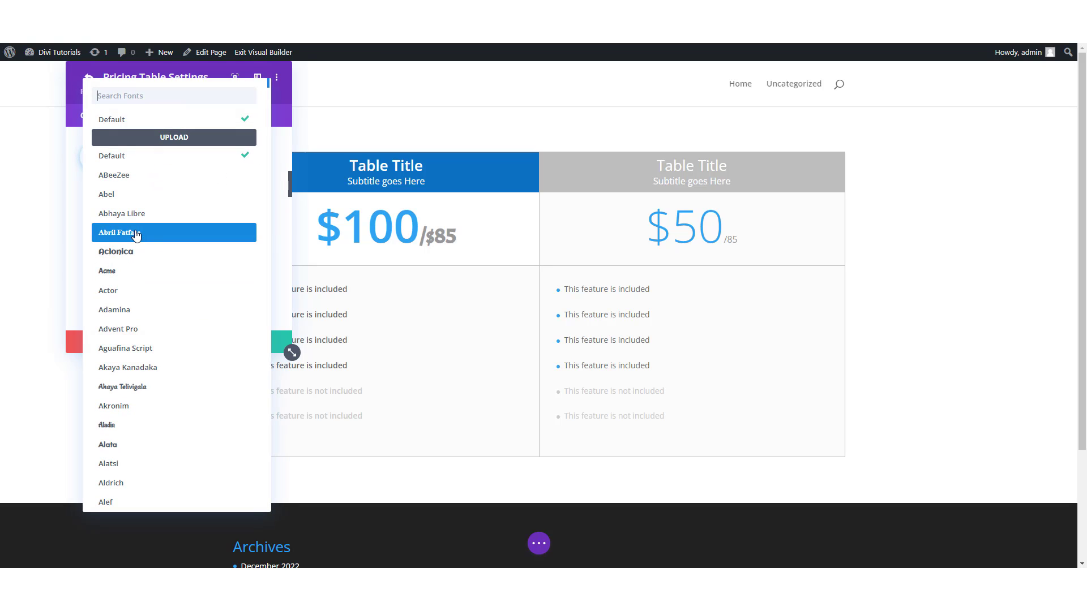
click(136, 273)
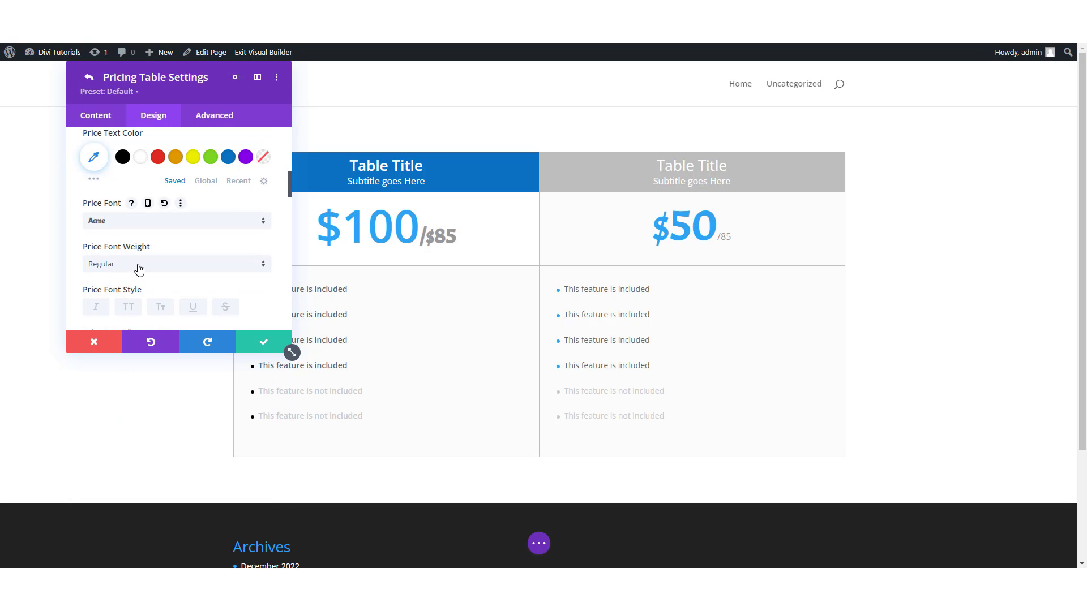
click(150, 225)
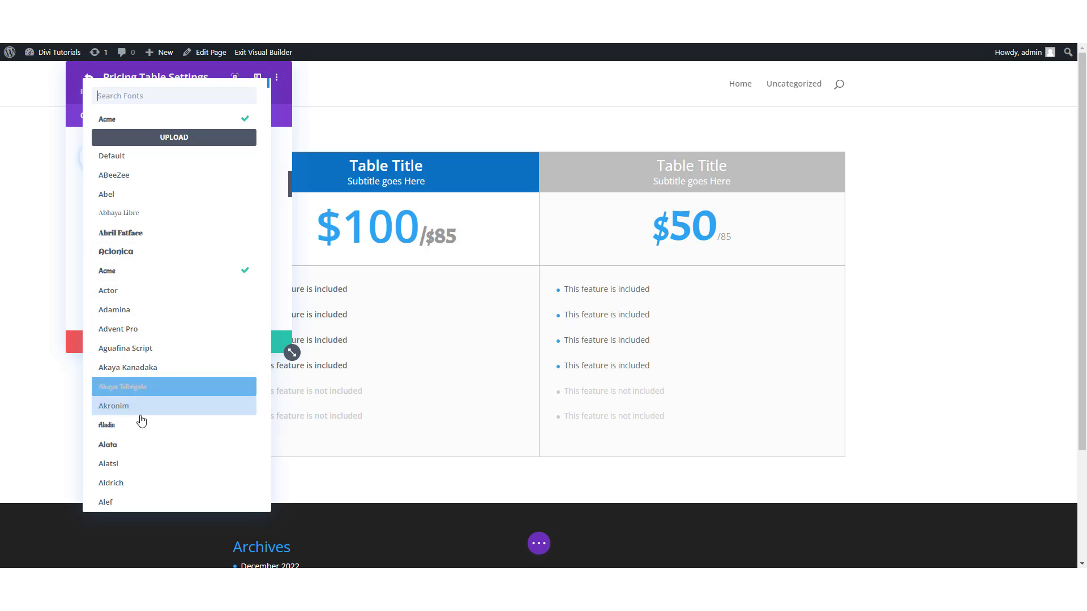
click(146, 445)
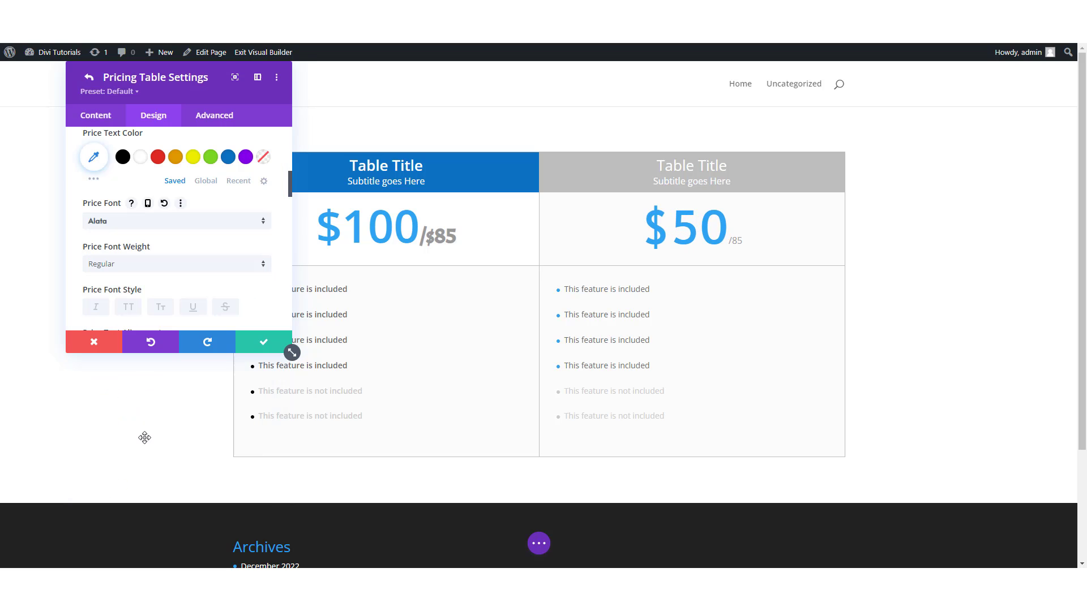
click(151, 225)
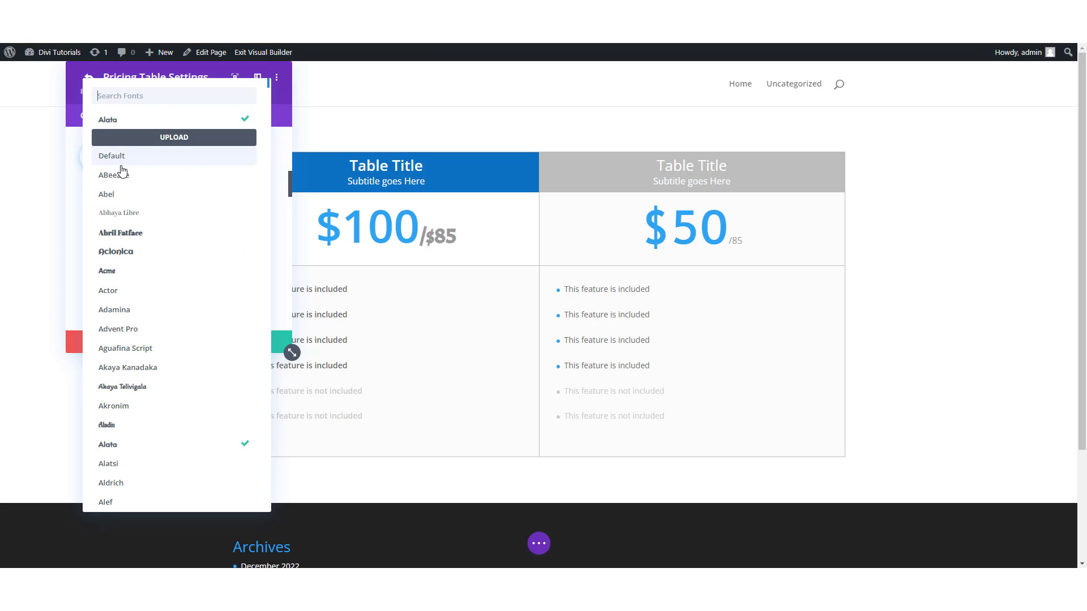
click(125, 157)
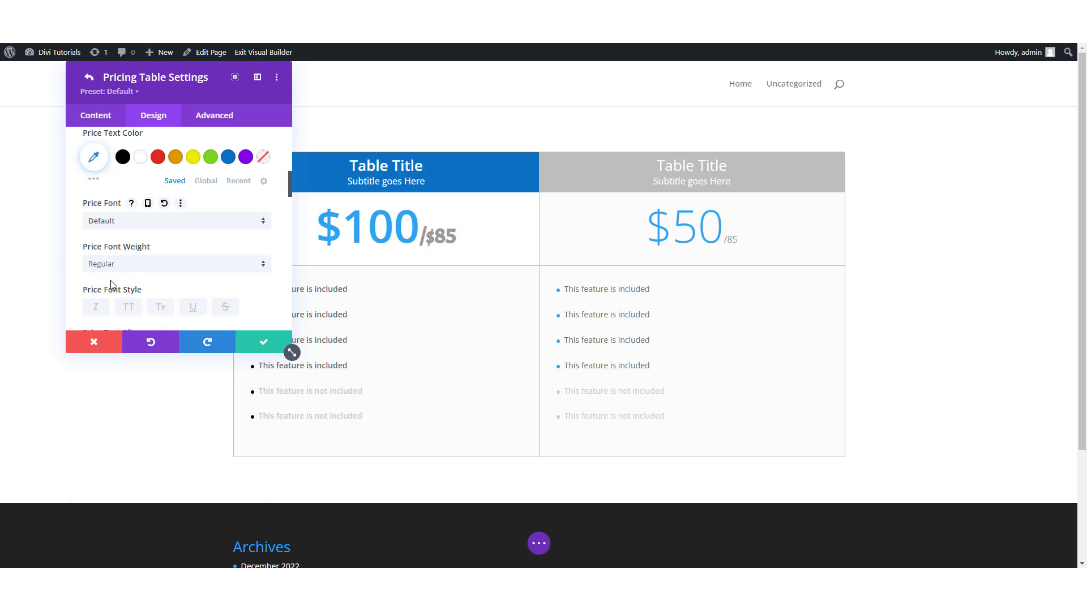
Set the second table's price font weight to Semi Bold and apply the strikethrough style
click(125, 266)
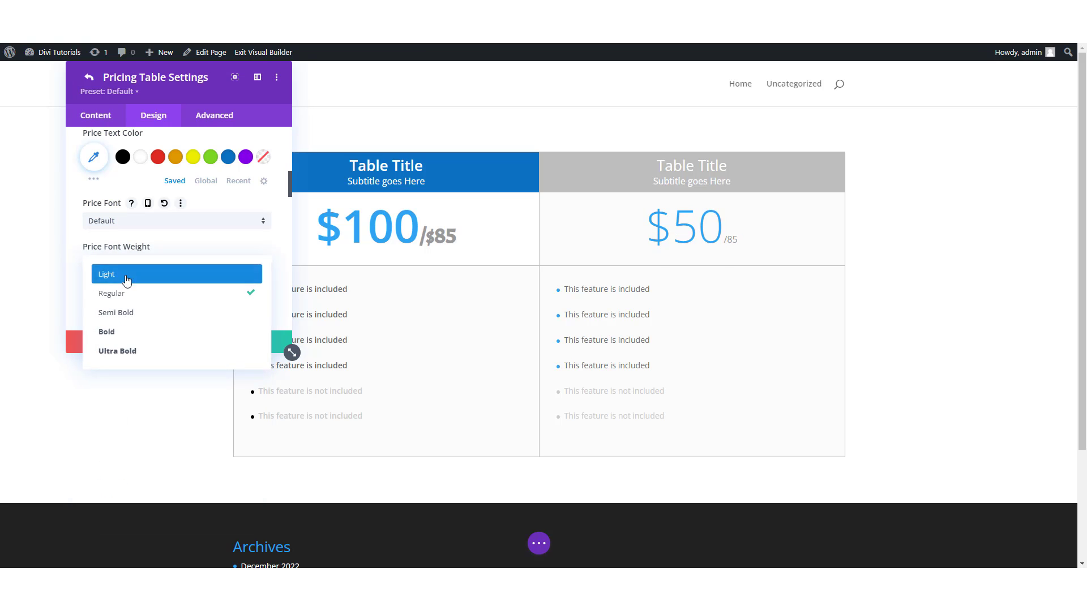
click(132, 321)
scroll(152, 262, down, 2)
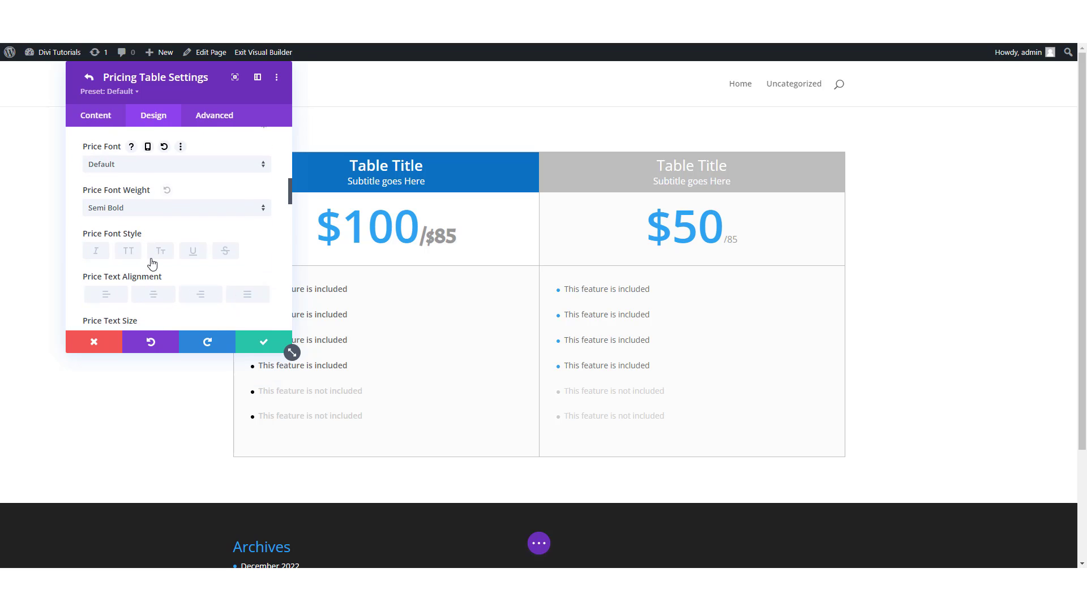
click(225, 195)
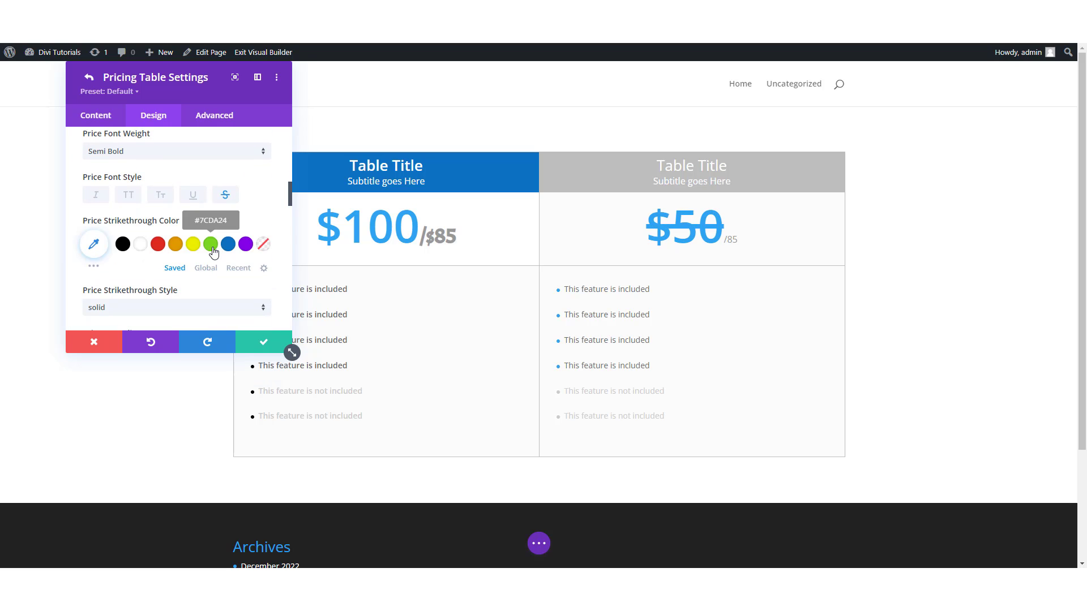
Try red, blue, white and black as the price strikethrough color, and reset it to the default
scroll(213, 252, down, 2)
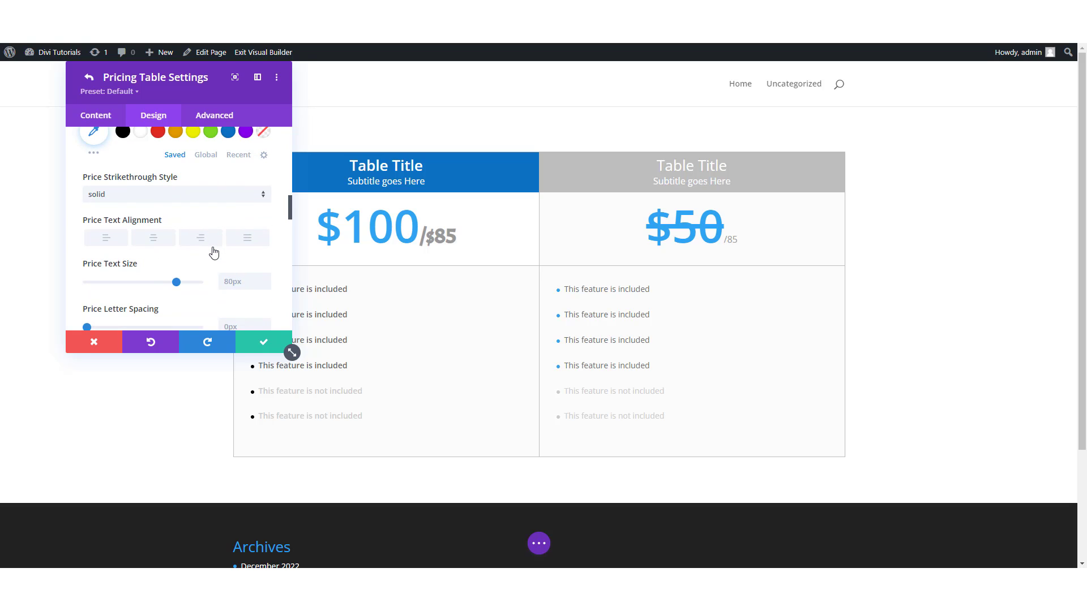
scroll(214, 252, up, 1)
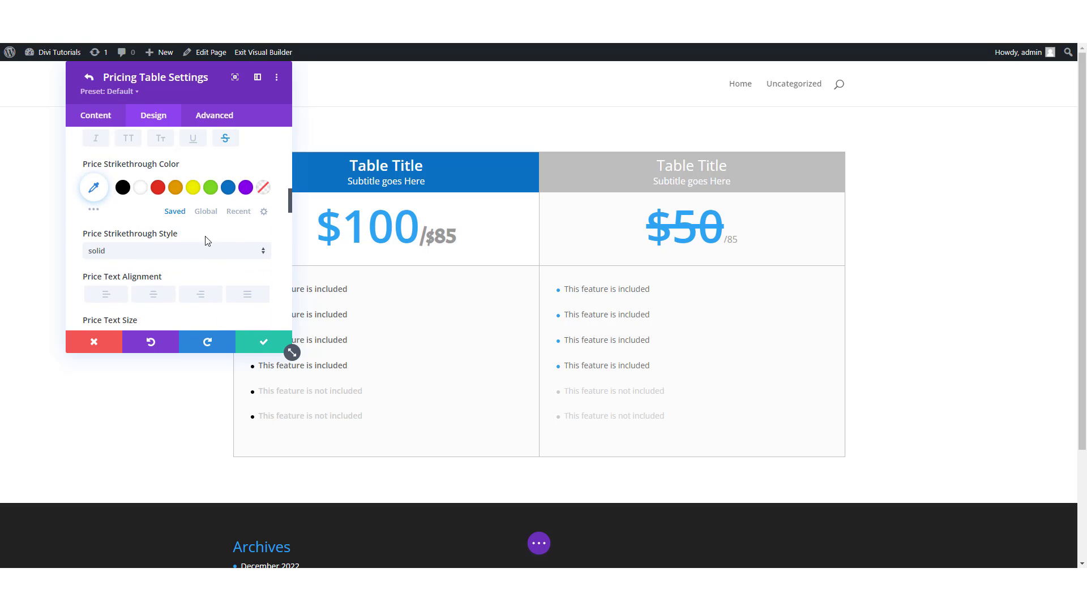
click(160, 194)
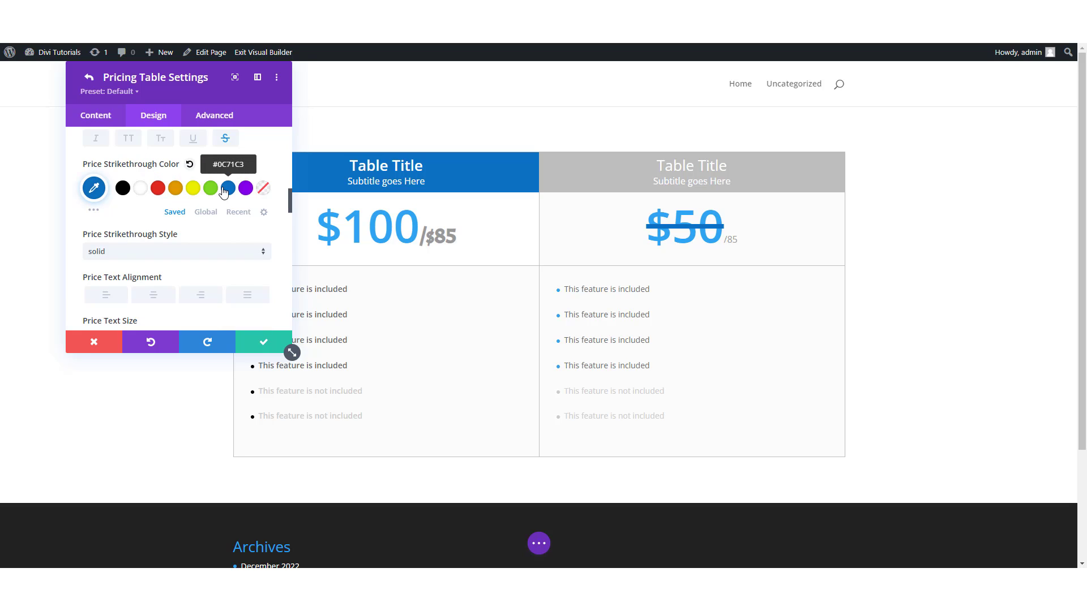
click(142, 195)
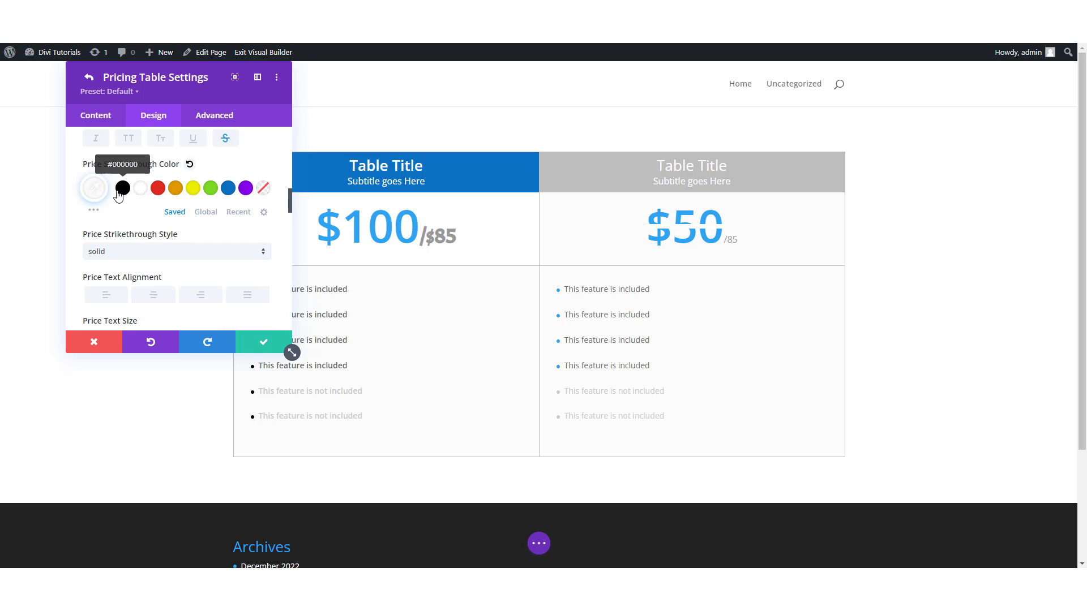
click(119, 195)
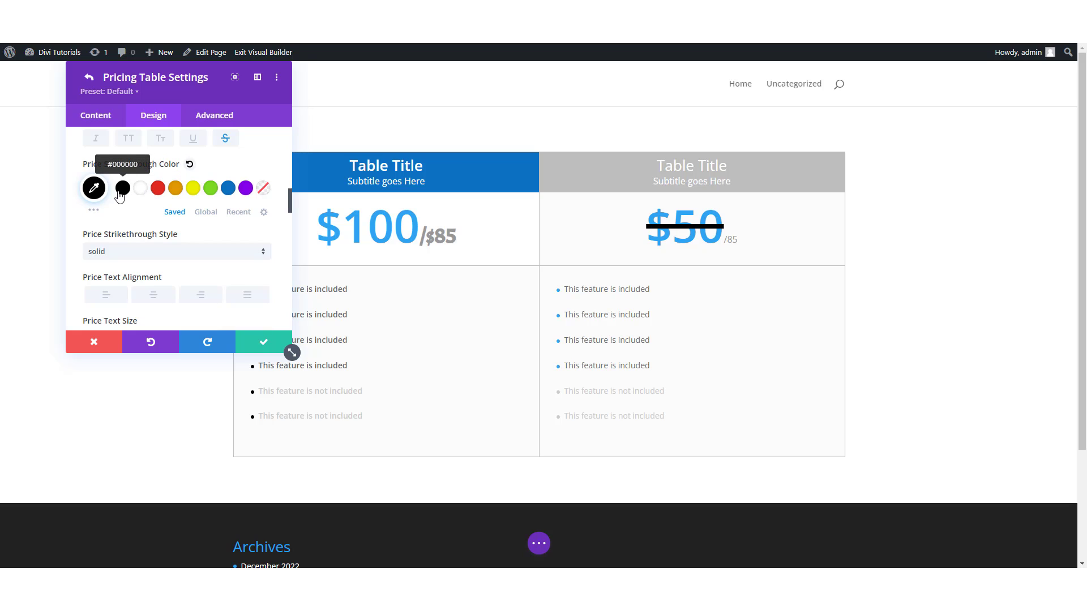
click(191, 167)
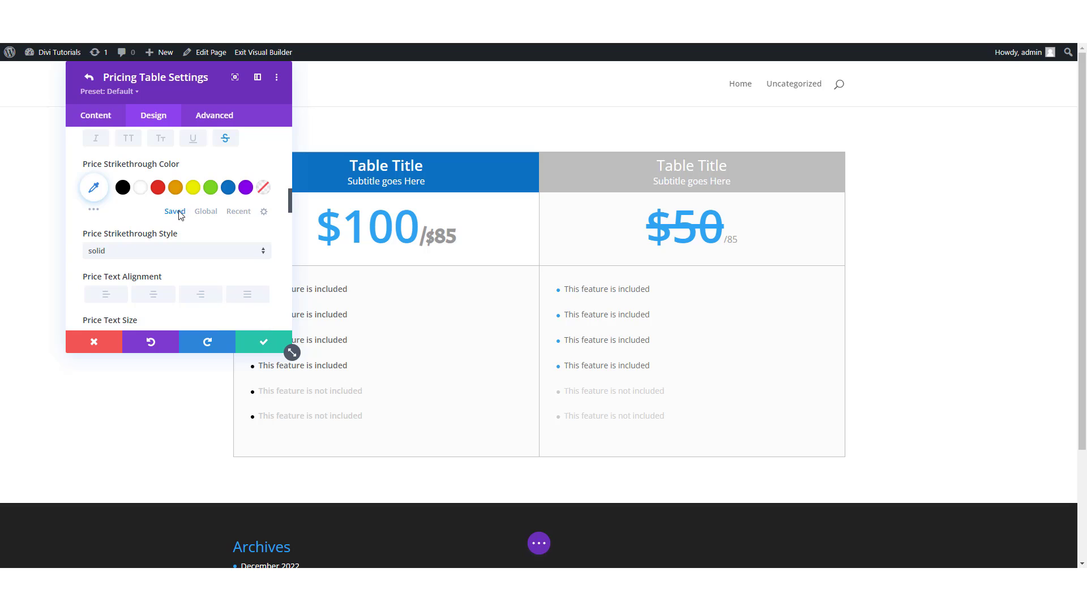
Increase the second table's price text size to 95px
scroll(180, 216, down, 2)
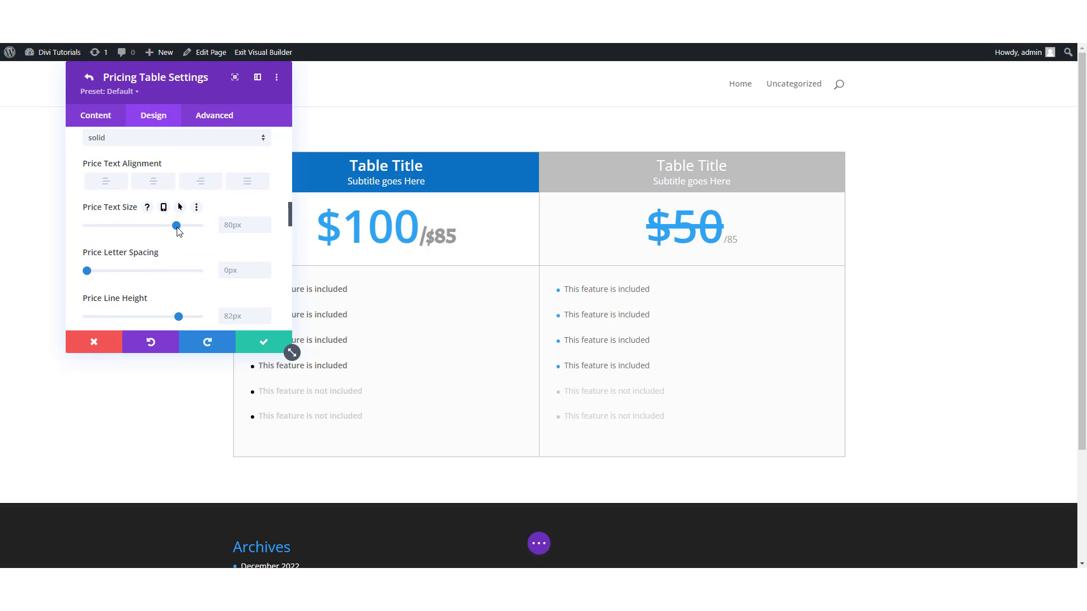
drag(177, 226, 194, 226)
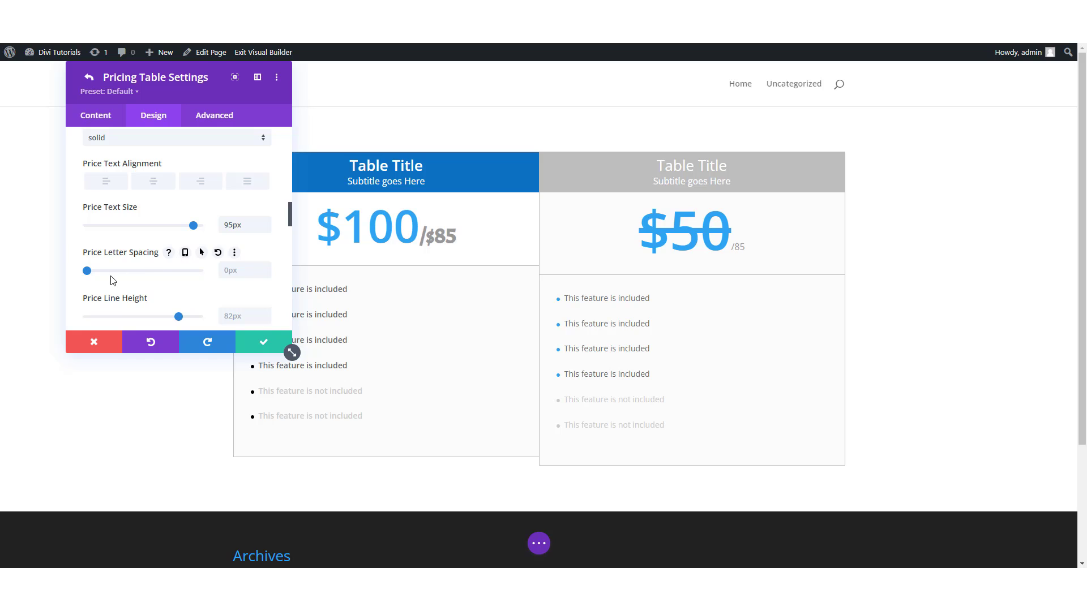
scroll(136, 283, down, 2)
scroll(158, 227, down, 3)
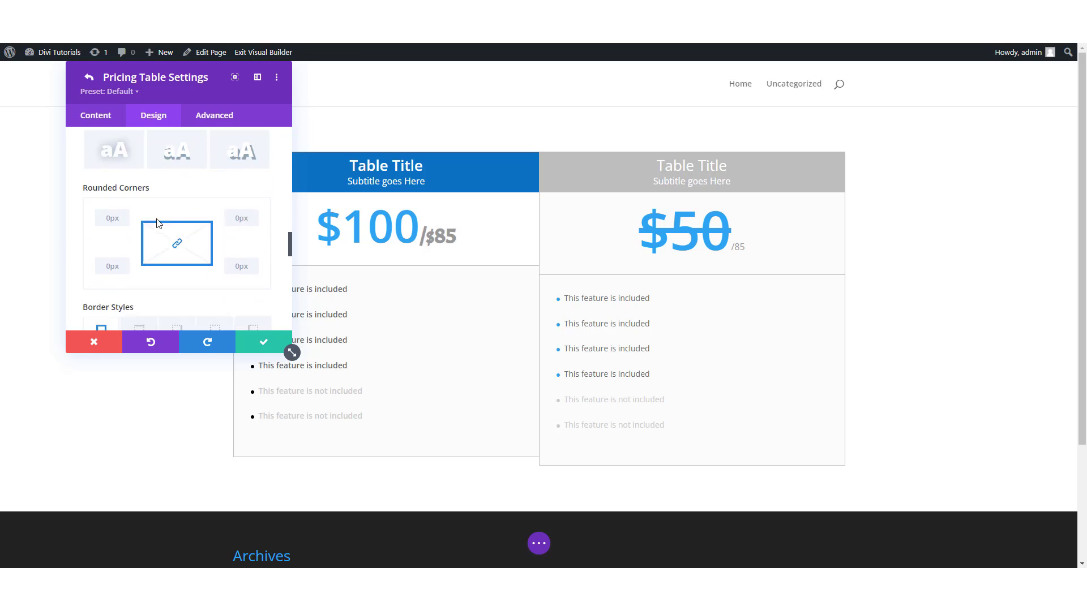
scroll(158, 222, down, 3)
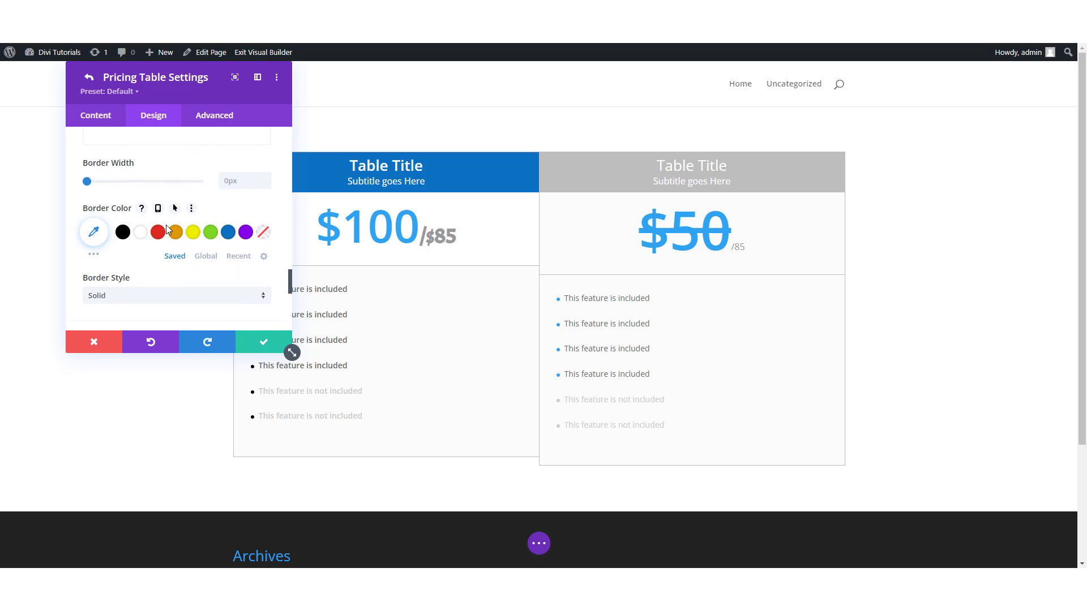
Set the second table's currency and frequency font to Acme with Bold weight
scroll(129, 294, down, 2)
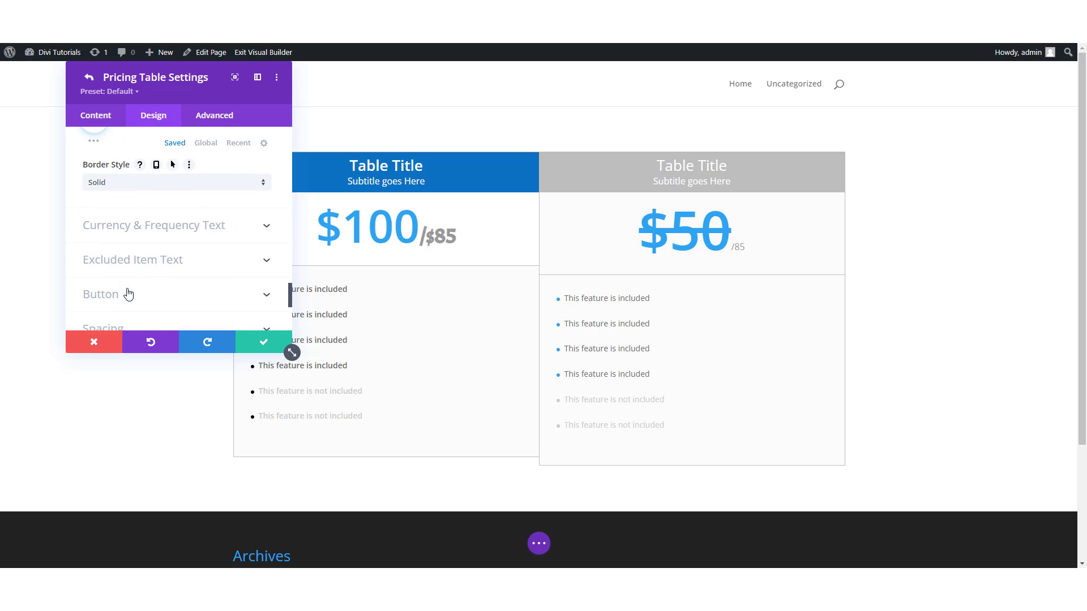
click(155, 226)
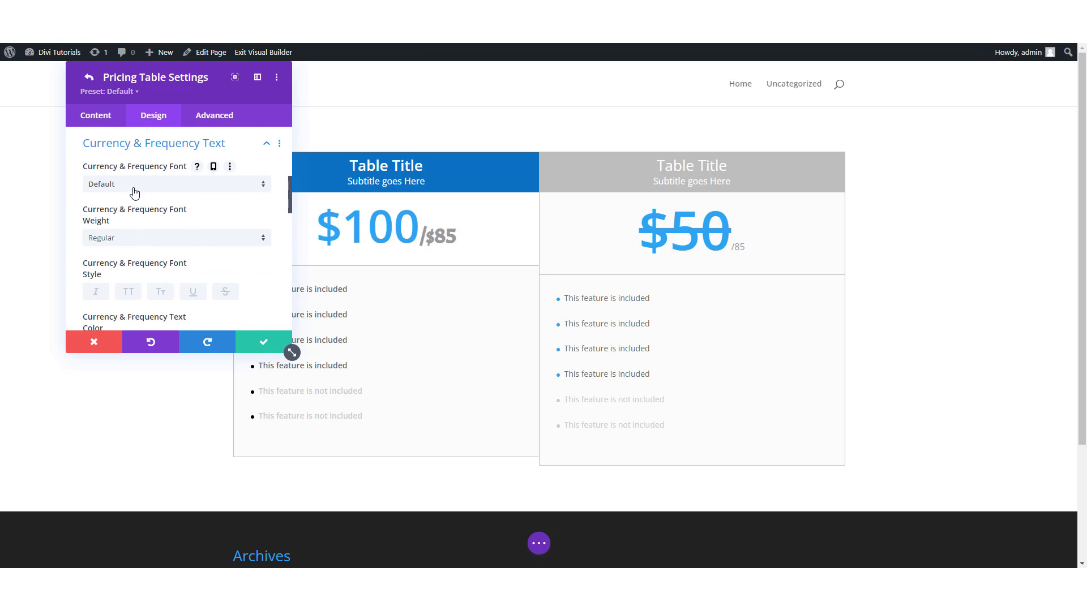
click(134, 190)
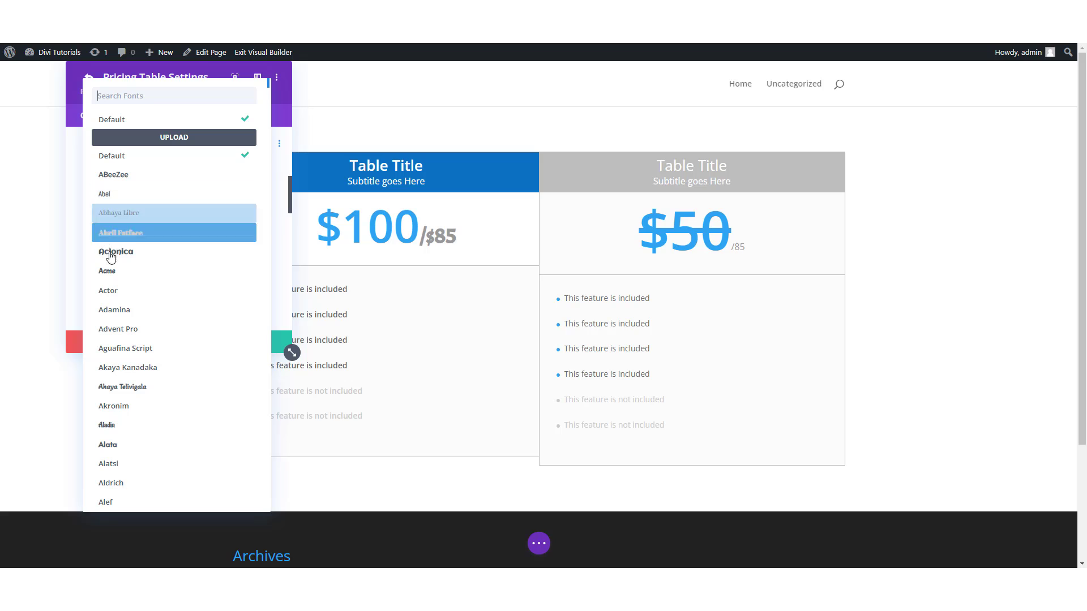
click(113, 272)
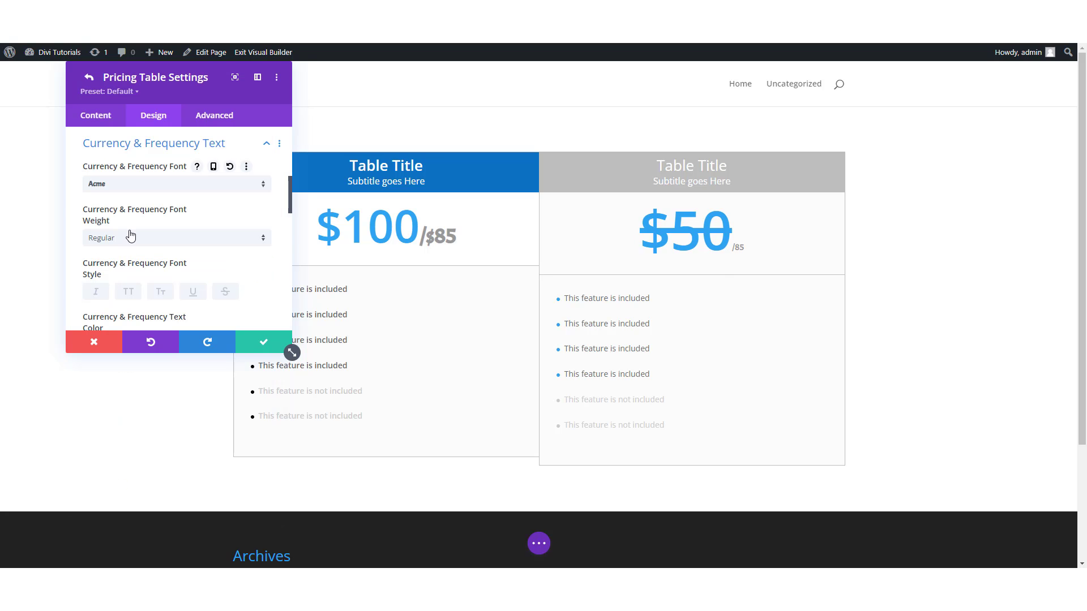
click(131, 236)
click(132, 265)
Increase the second table's currency and frequency text size to 41px
scroll(146, 250, down, 1)
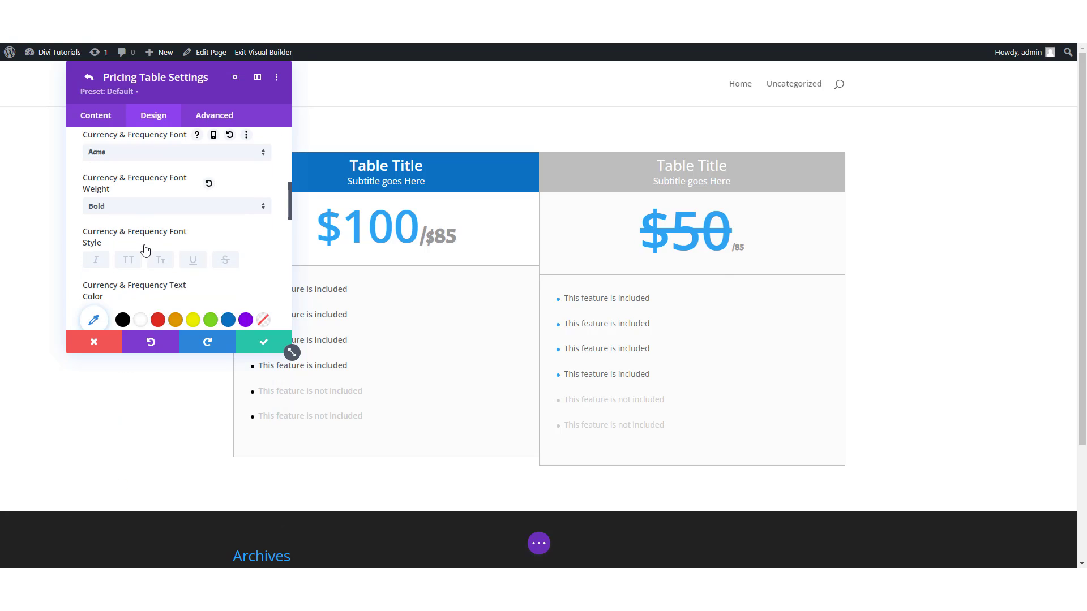
scroll(145, 250, down, 3)
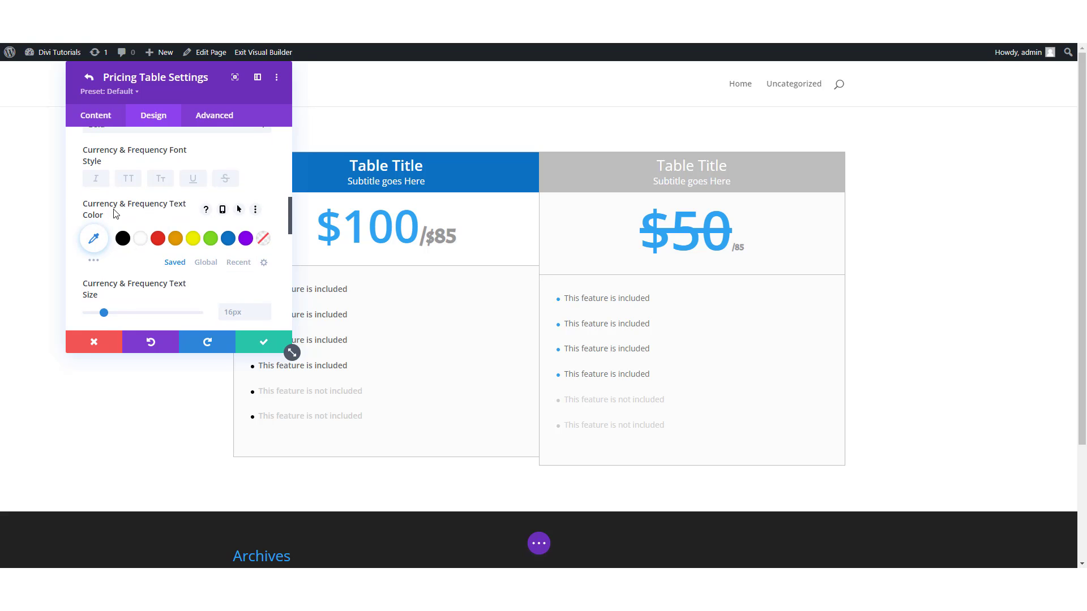
scroll(156, 211, down, 2)
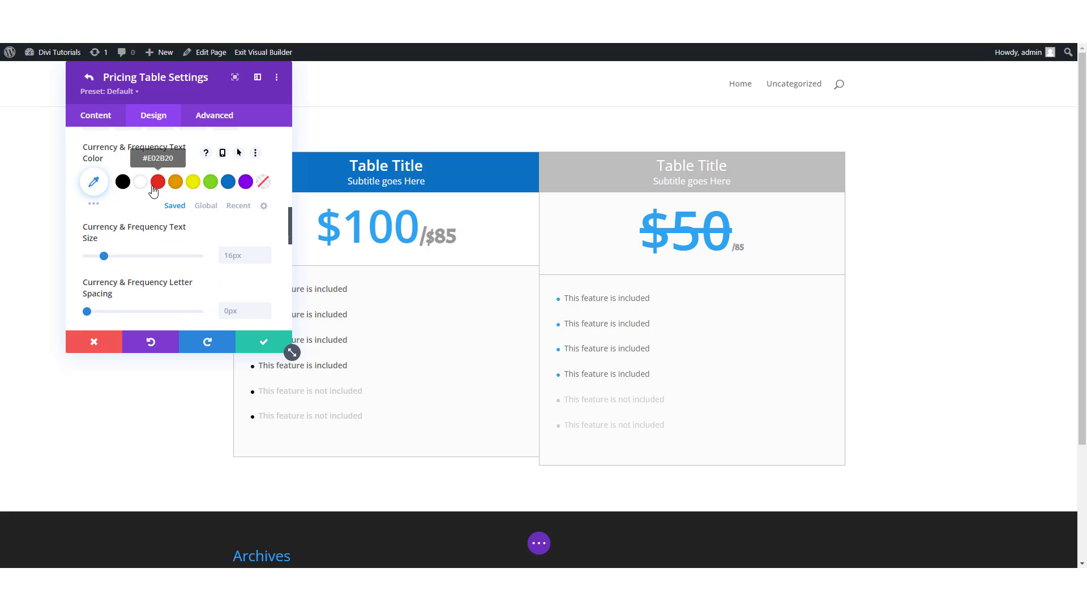
scroll(145, 215, down, 2)
drag(107, 200, 133, 212)
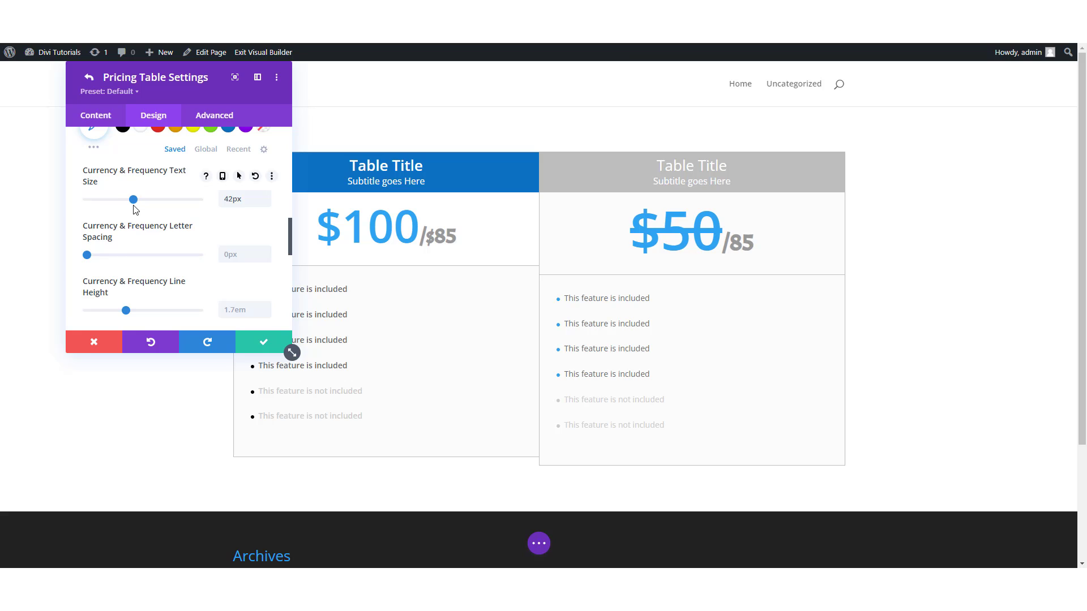
drag(131, 206, 133, 206)
Change the second table's frequency text to $85 and save the pricing table and module settings
scroll(151, 220, down, 3)
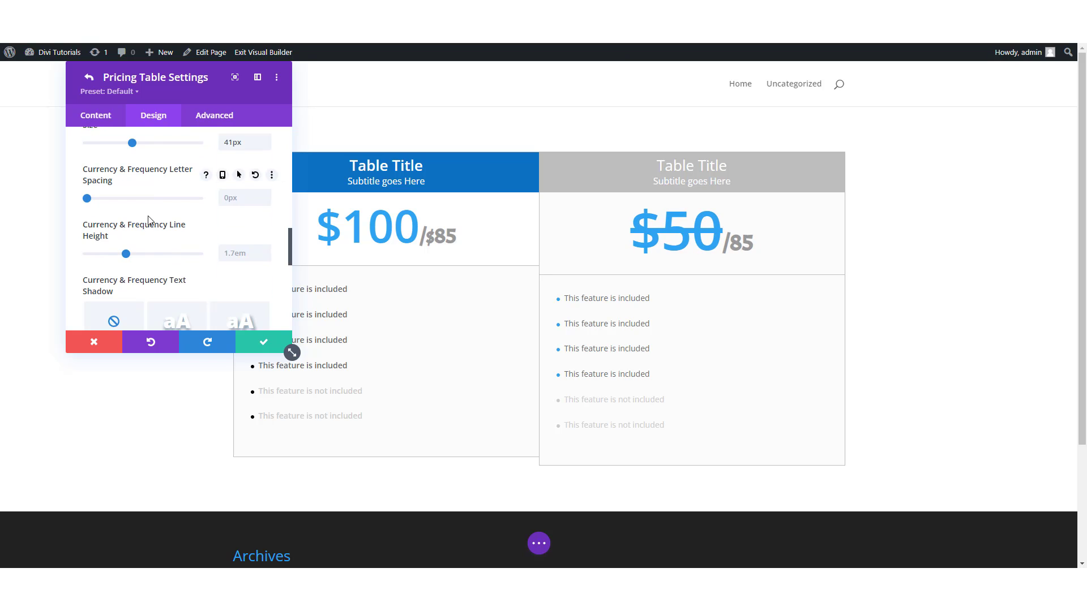
scroll(150, 221, down, 5)
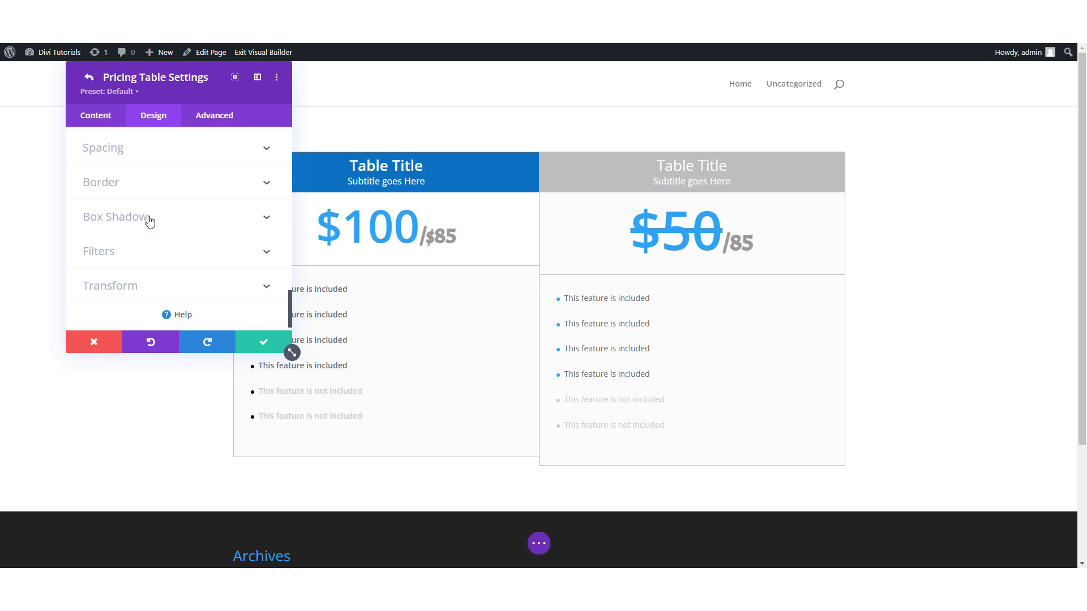
scroll(152, 209, up, 3)
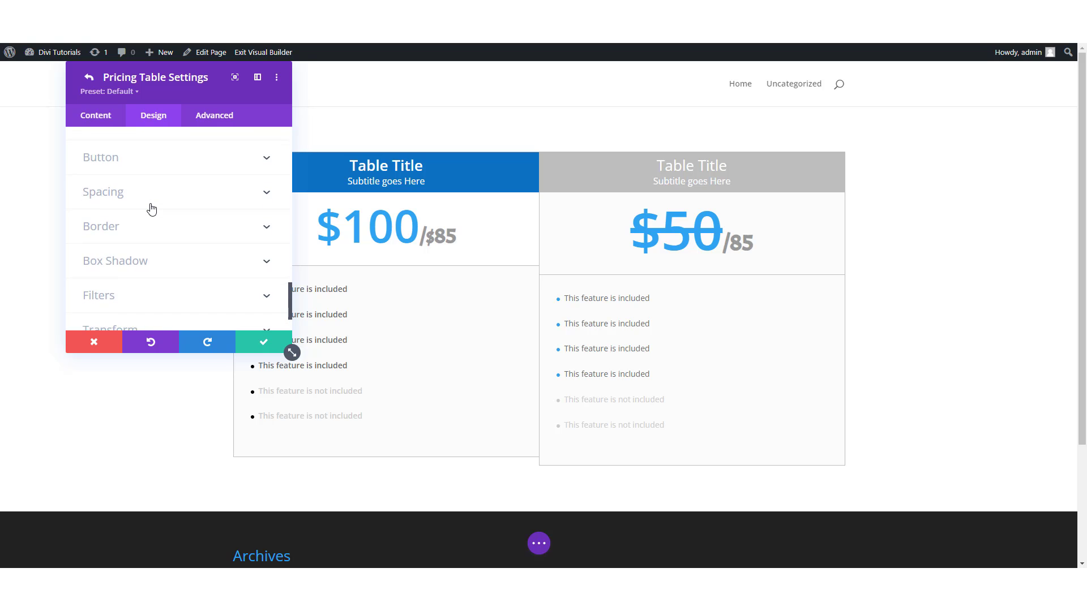
scroll(152, 209, up, 5)
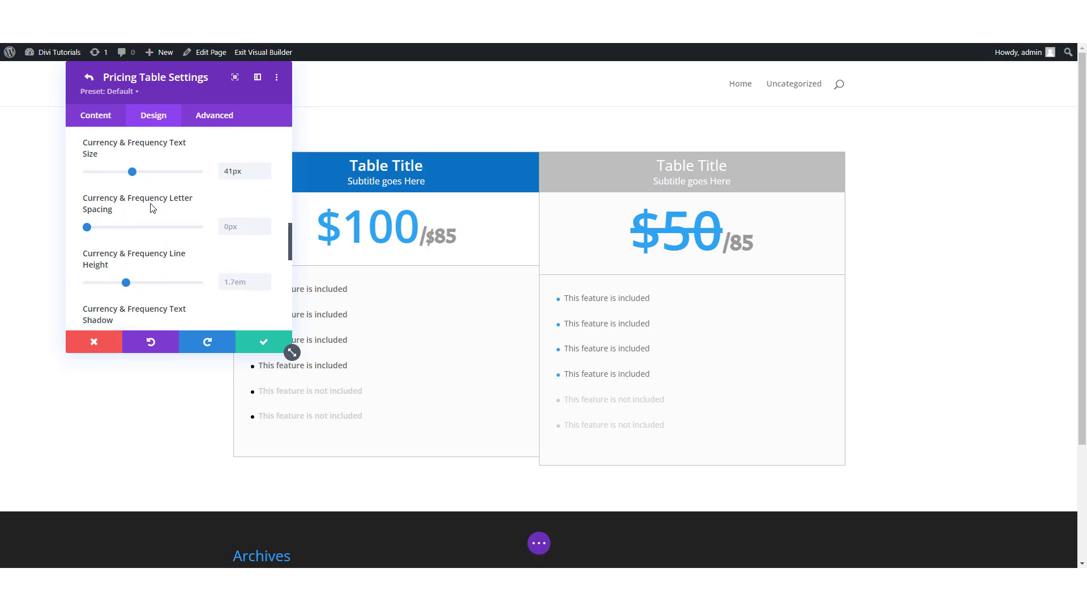
scroll(151, 199, up, 10)
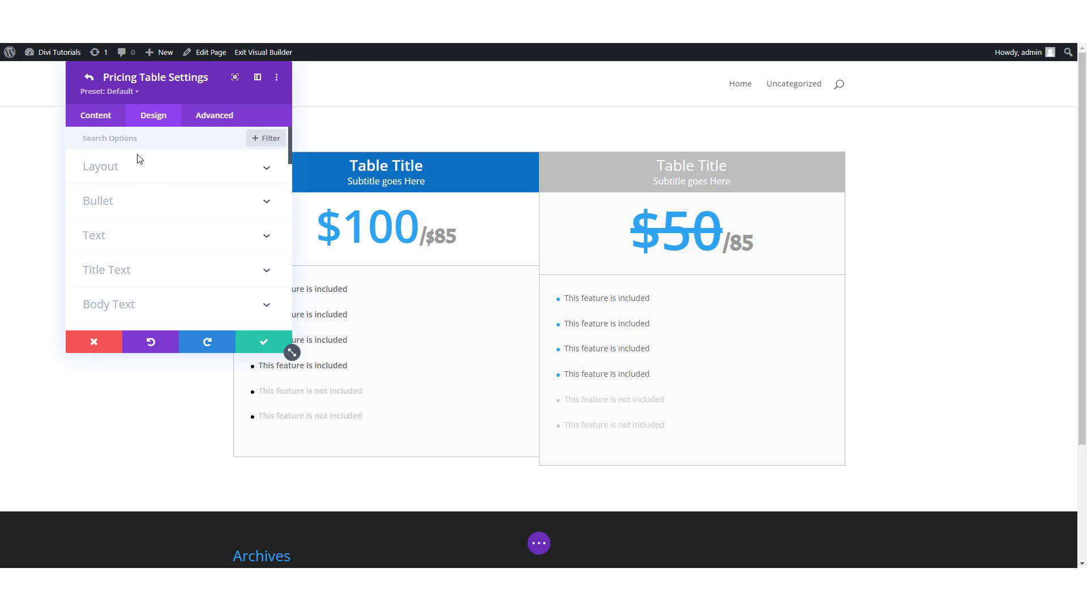
click(113, 115)
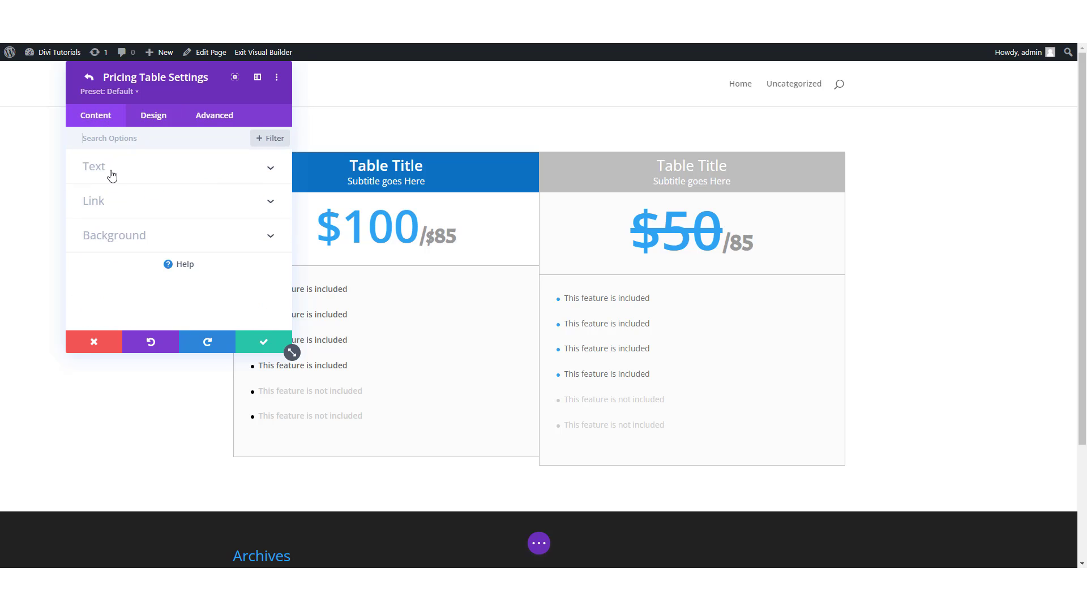
click(111, 175)
scroll(142, 204, down, 3)
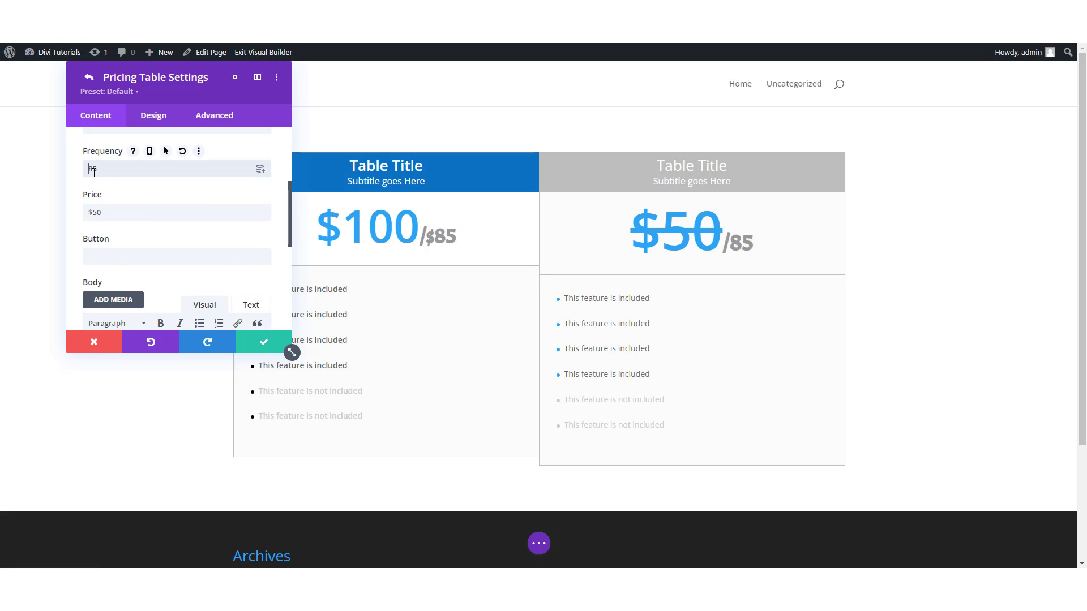
text($)
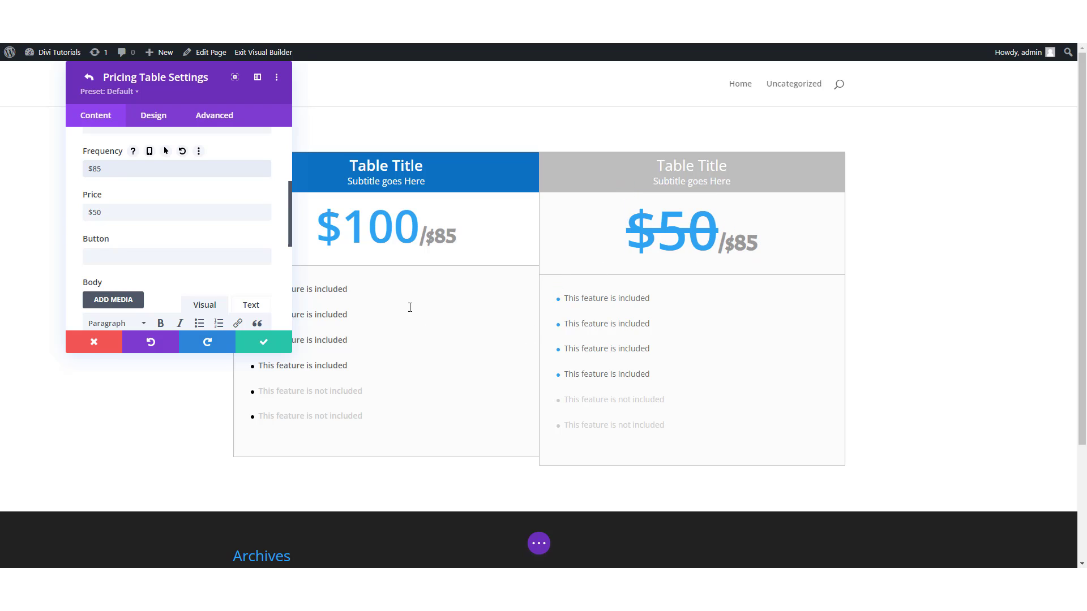
click(265, 343)
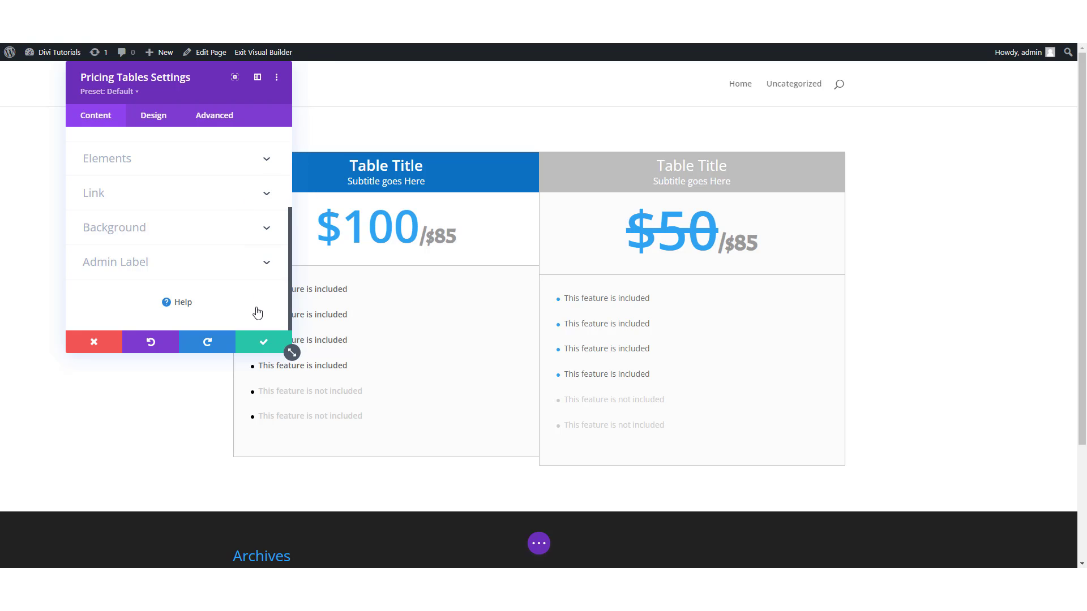
click(265, 342)
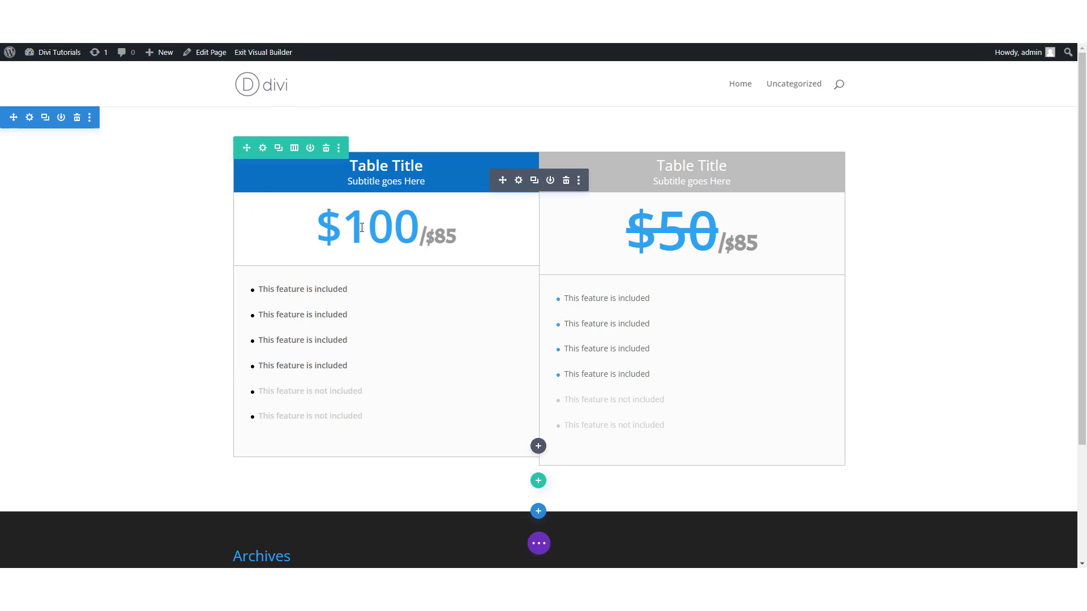
Reopen the pricing tables module, set the first table's price text size to 81px, and save that table
click(519, 180)
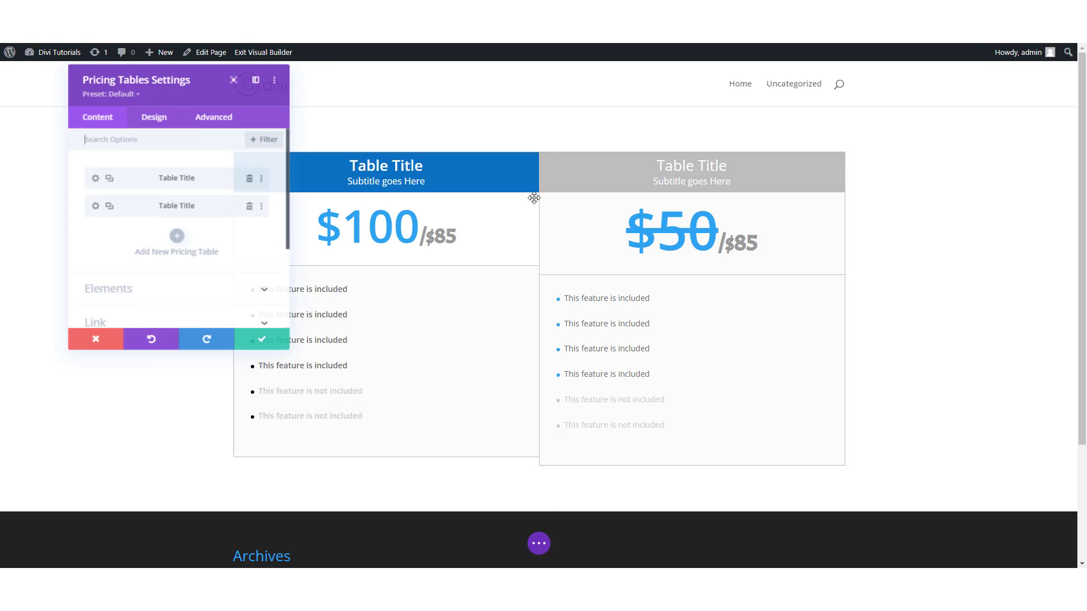
click(94, 177)
scroll(143, 237, down, 5)
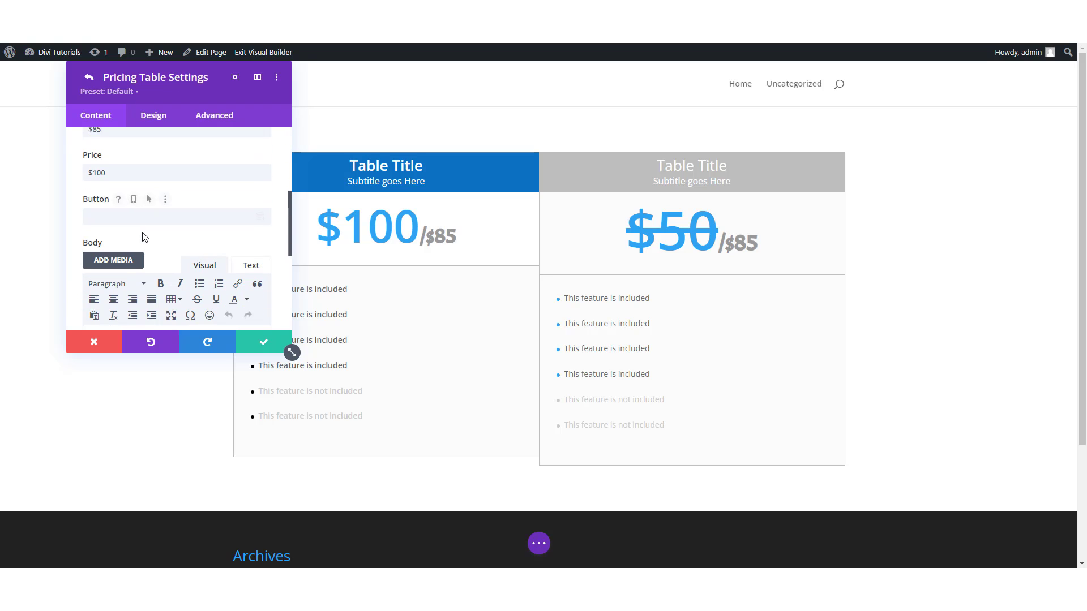
scroll(144, 238, down, 2)
scroll(148, 187, up, 5)
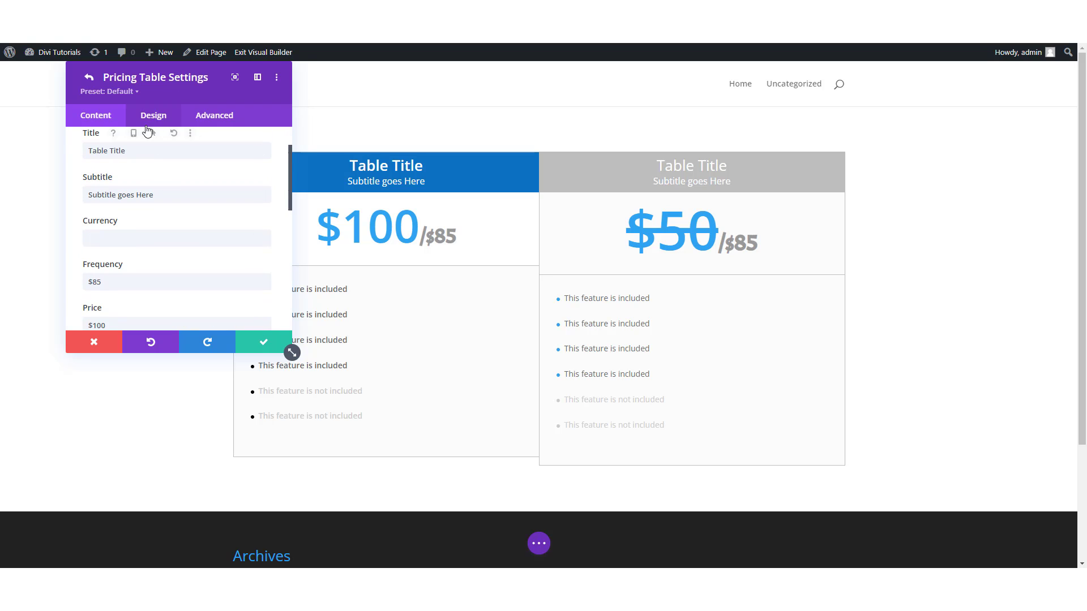
click(148, 126)
scroll(157, 237, down, 2)
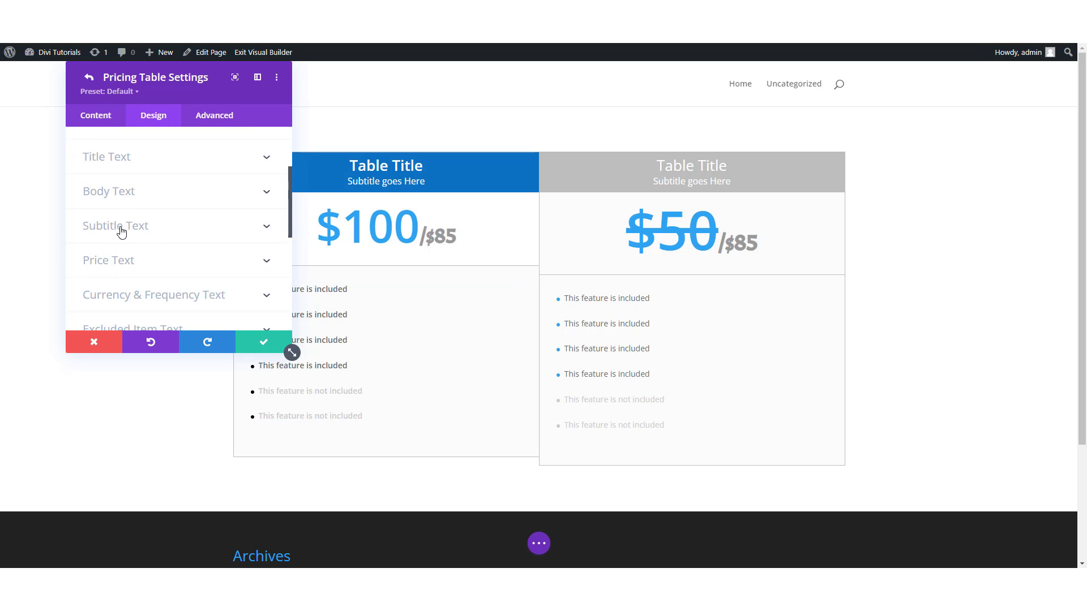
click(128, 262)
scroll(152, 250, down, 3)
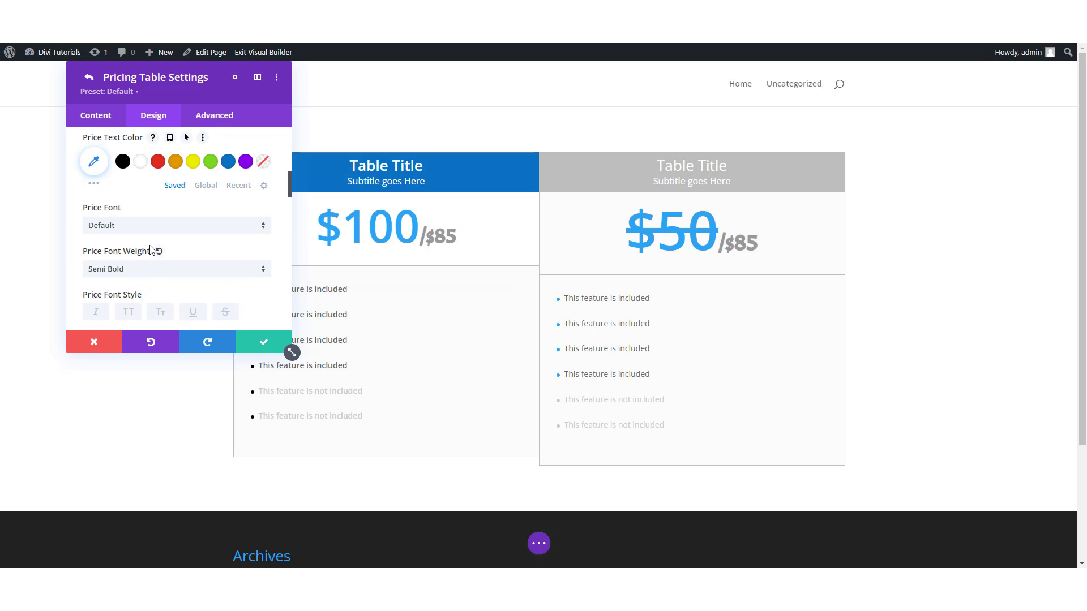
scroll(151, 250, down, 3)
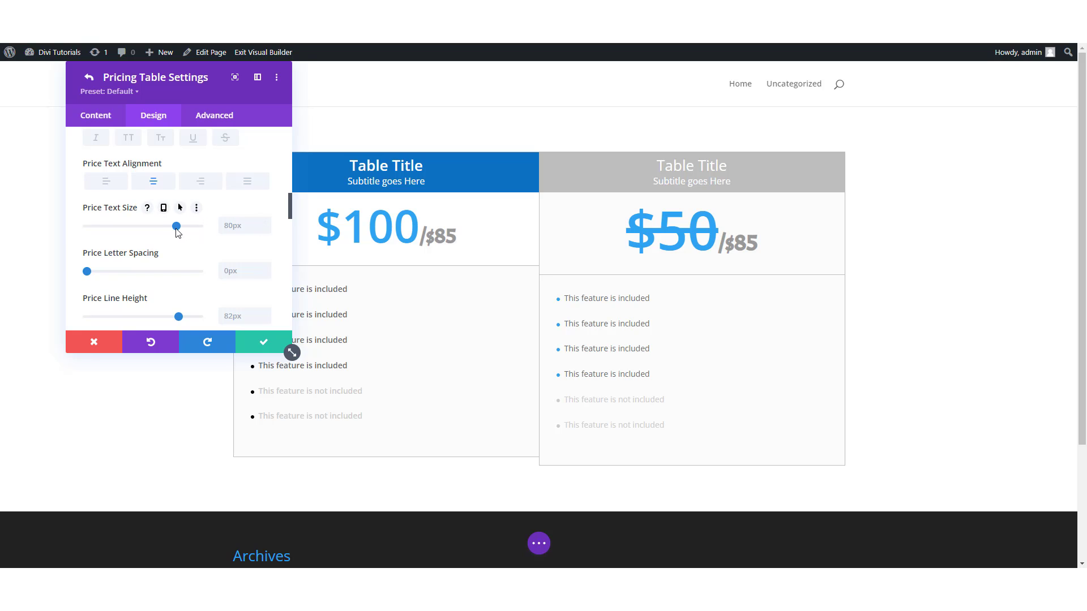
drag(176, 229, 179, 228)
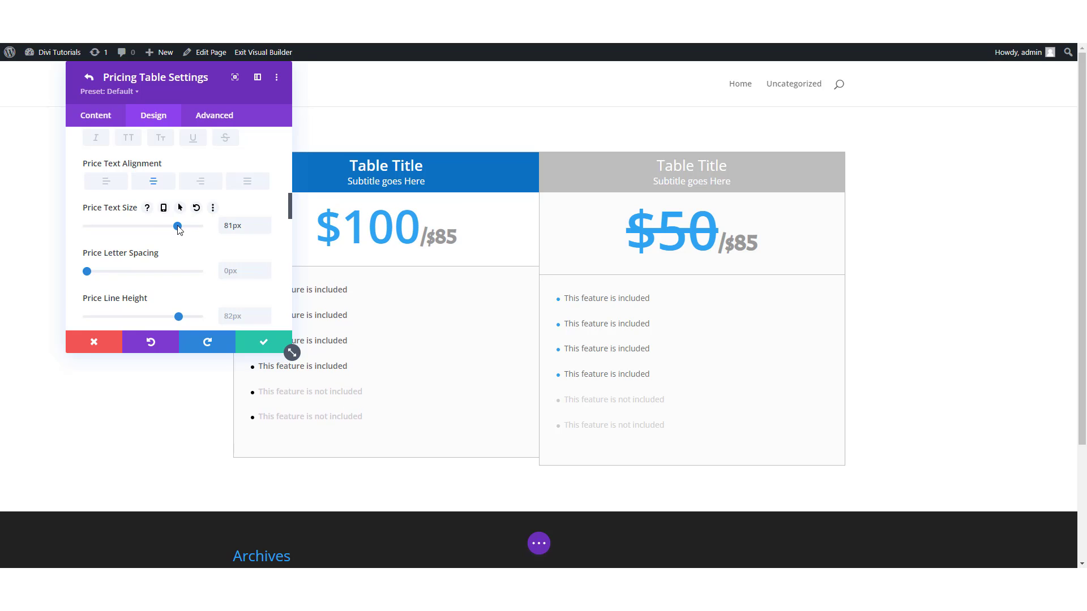
click(249, 343)
Reduce the second table's price text size to 80px and save that table
click(93, 207)
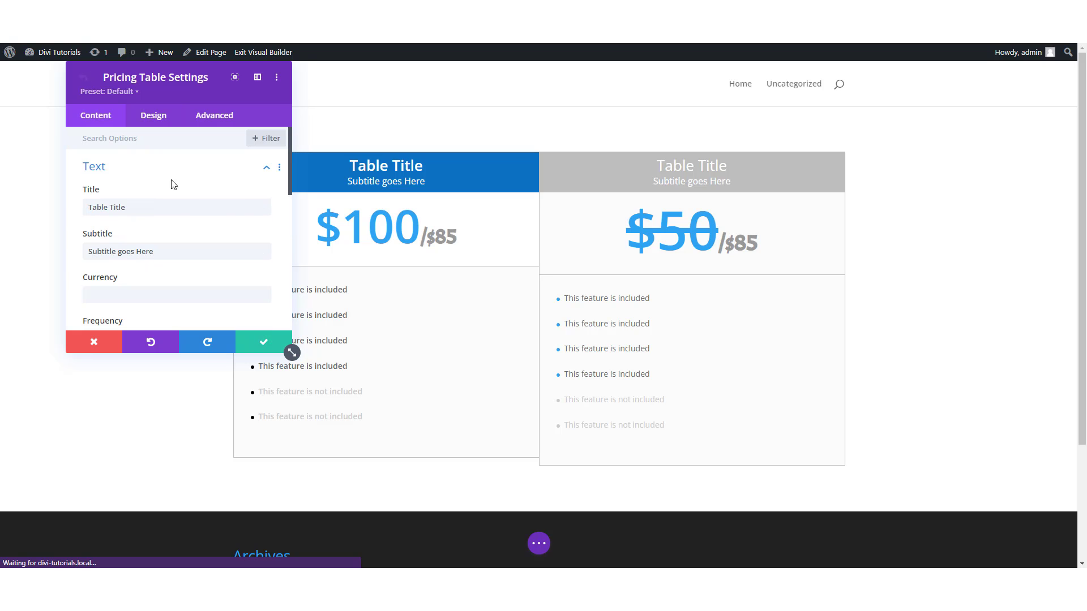
click(153, 115)
scroll(151, 182, up, 5)
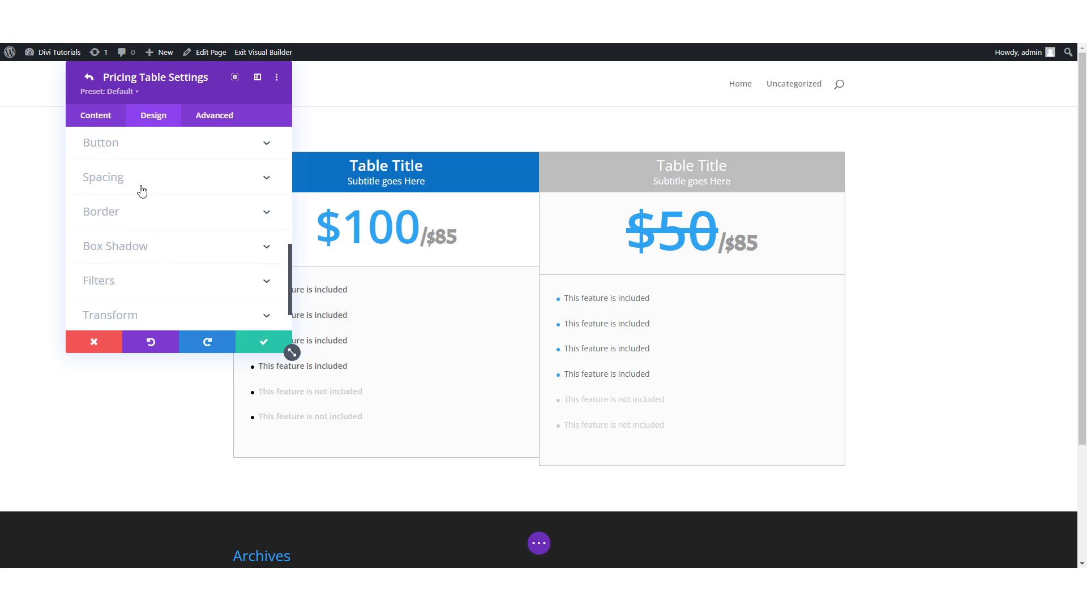
click(148, 224)
scroll(170, 240, down, 10)
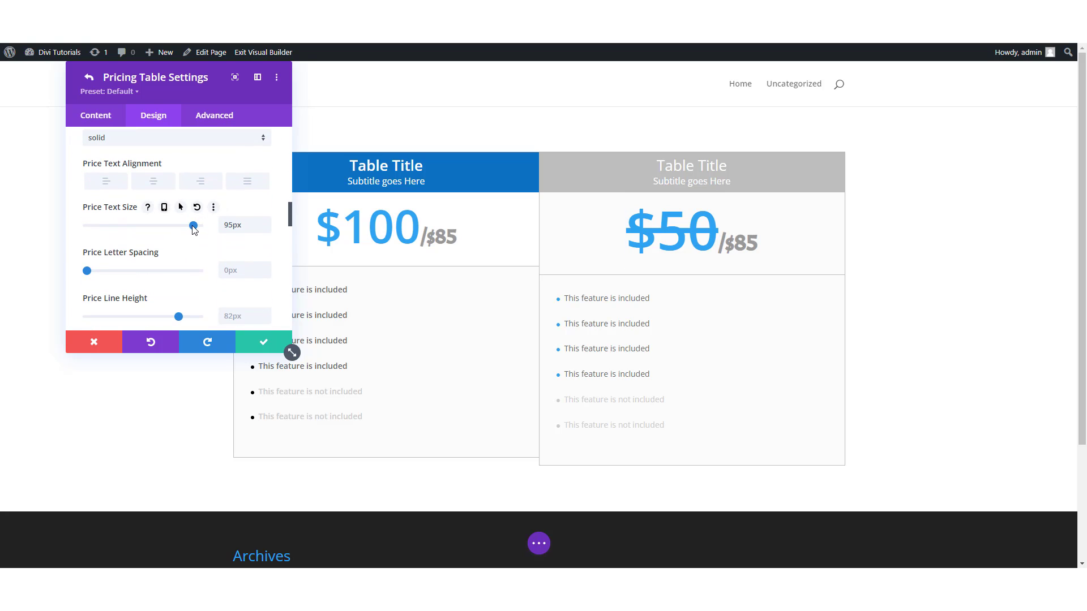
drag(193, 228, 179, 232)
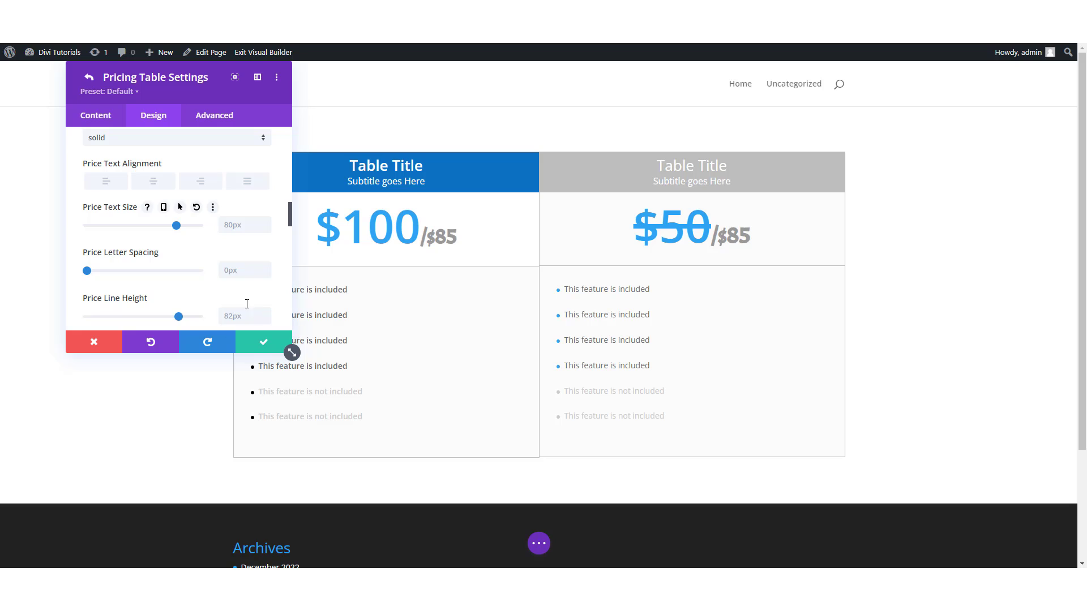
click(261, 352)
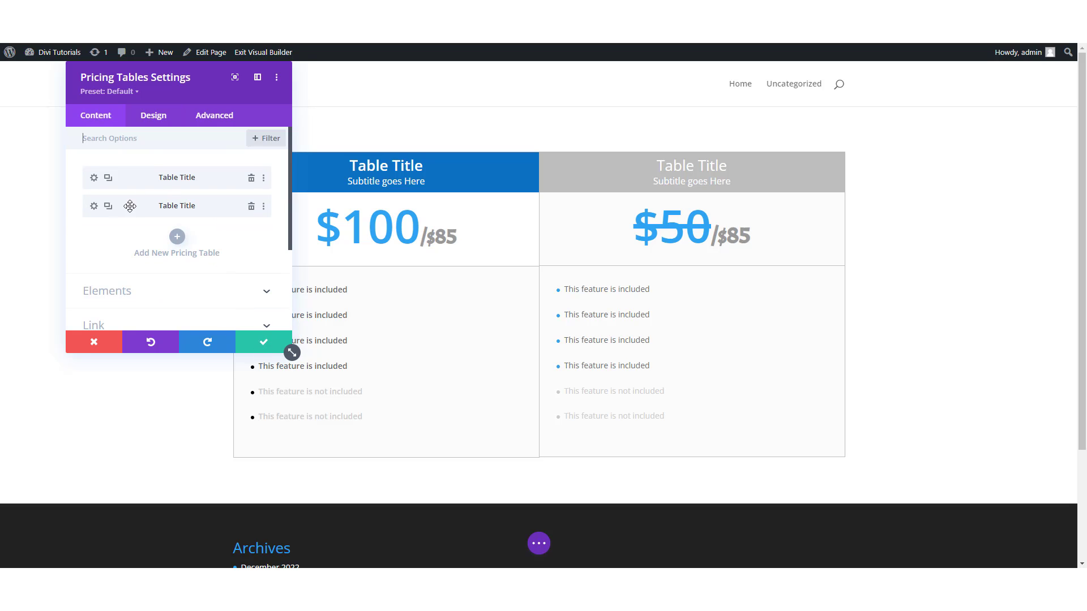
Set the second table's header background color to the saved blue in its title text settings
click(95, 208)
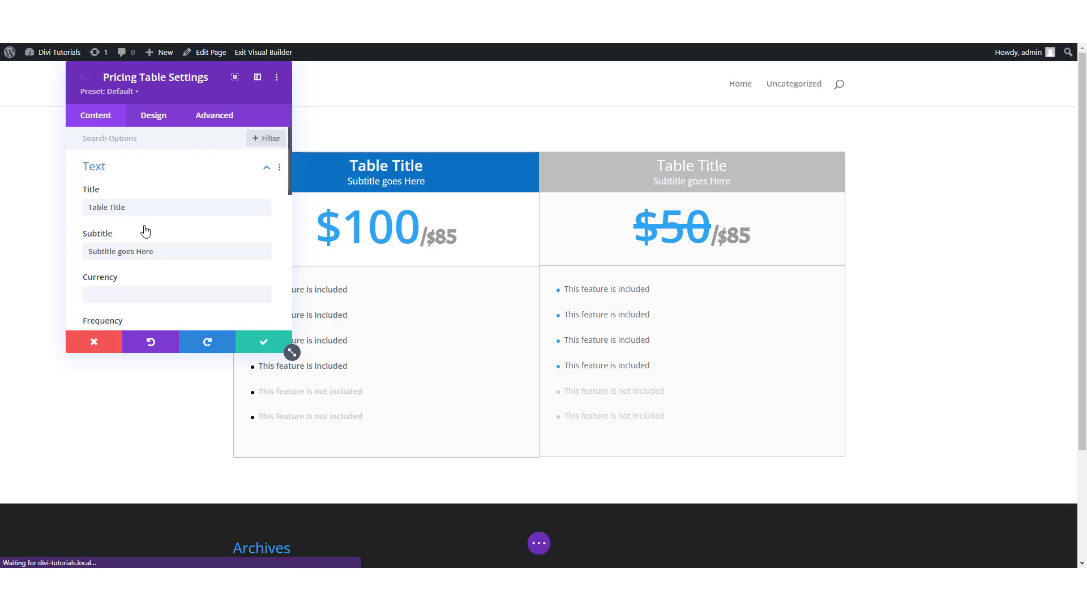
click(145, 116)
scroll(144, 204, up, 2)
scroll(144, 206, up, 3)
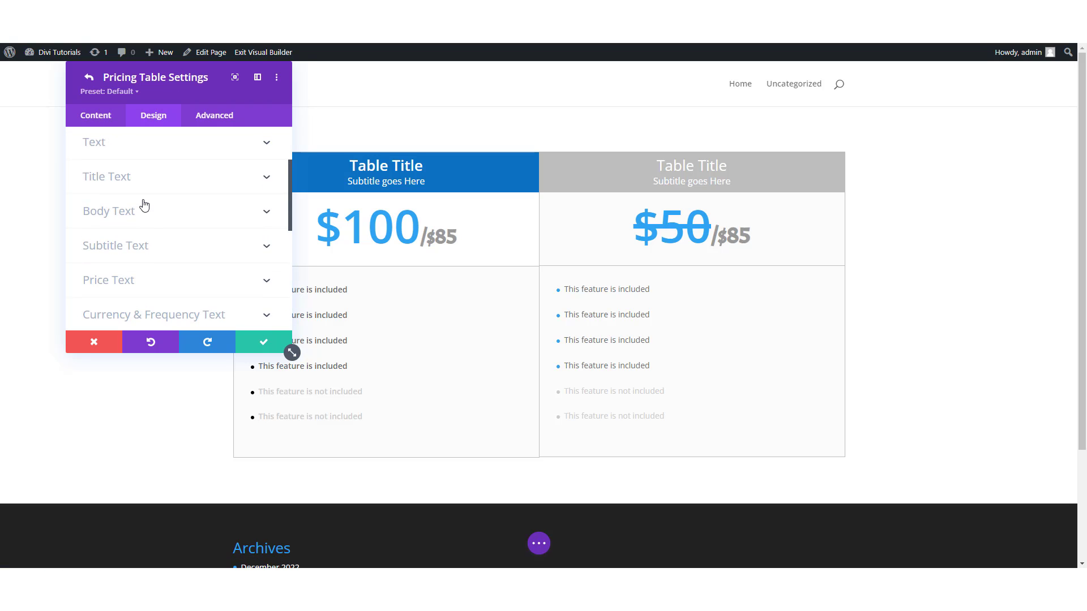
scroll(136, 212, up, 1)
click(126, 239)
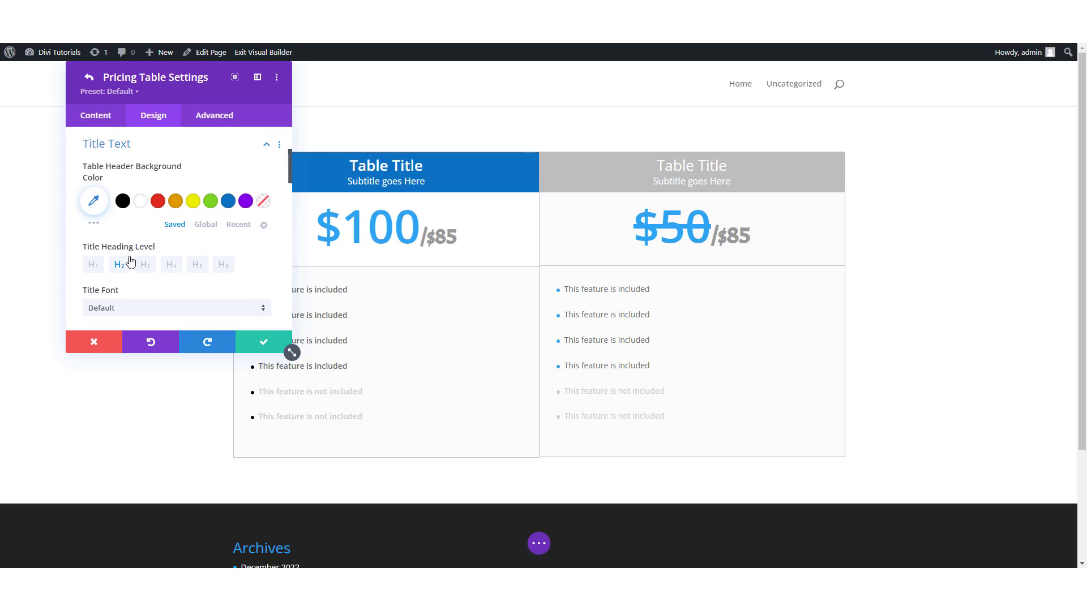
click(228, 208)
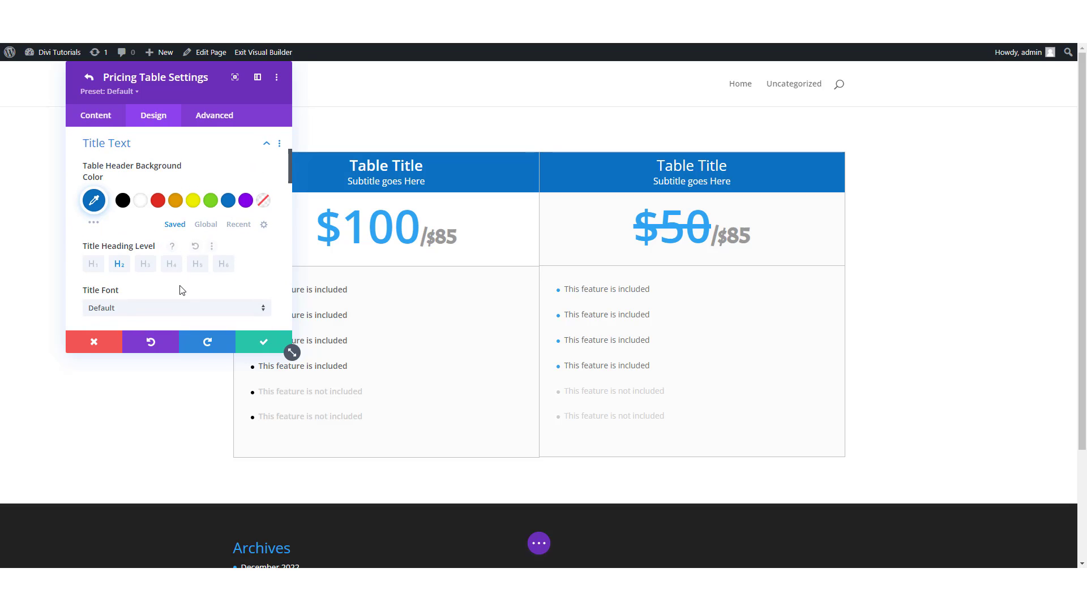
scroll(181, 290, down, 1)
scroll(178, 244, up, 3)
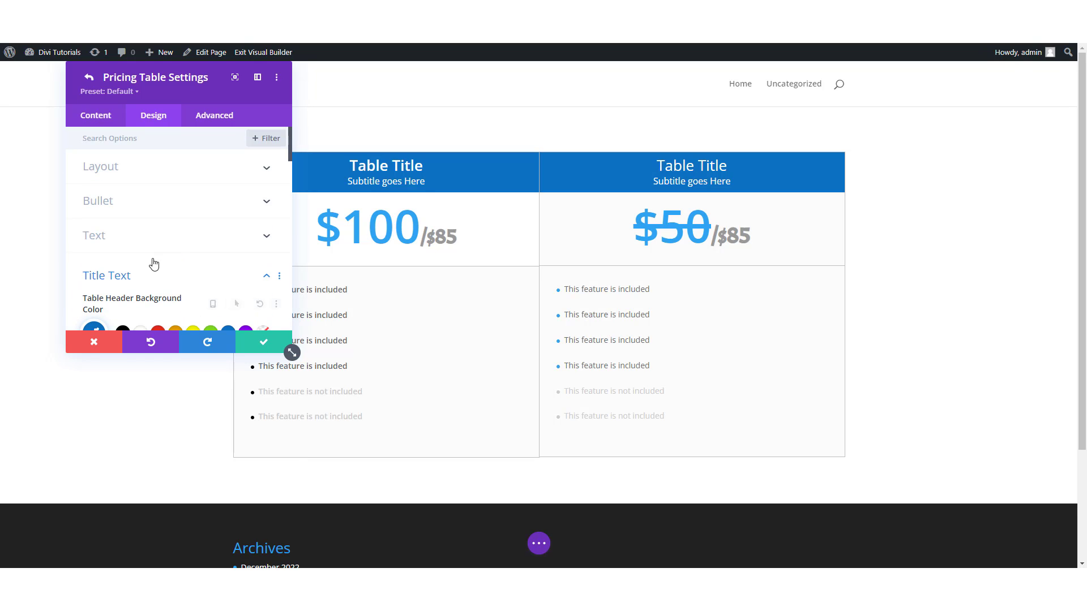
Set the second table's body font weight to Semi Bold, and save the table and module settings
click(124, 275)
scroll(133, 269, down, 1)
click(134, 249)
scroll(133, 252, down, 1)
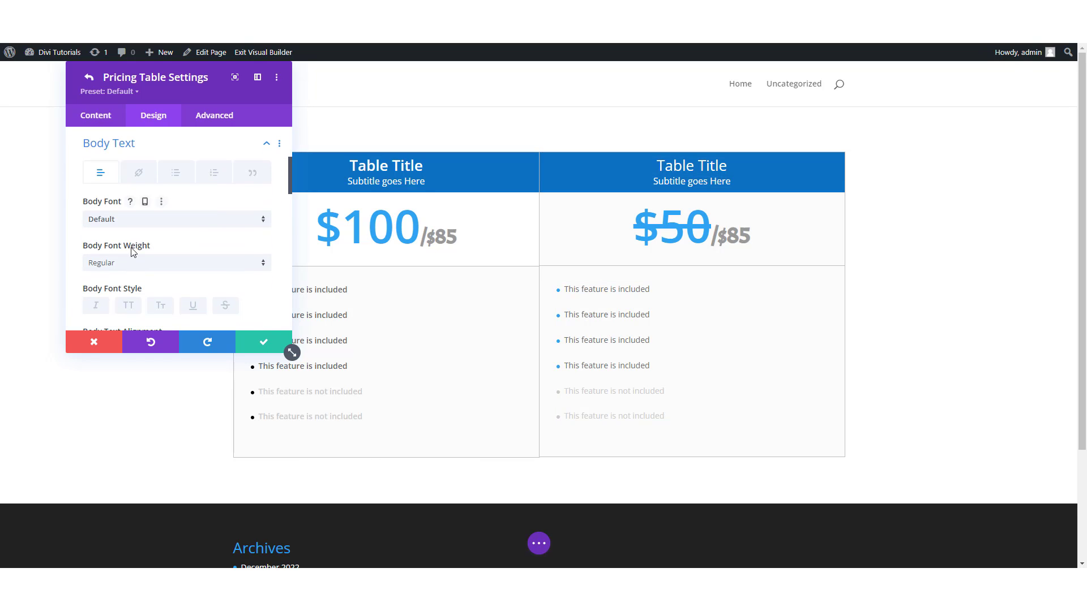
click(119, 264)
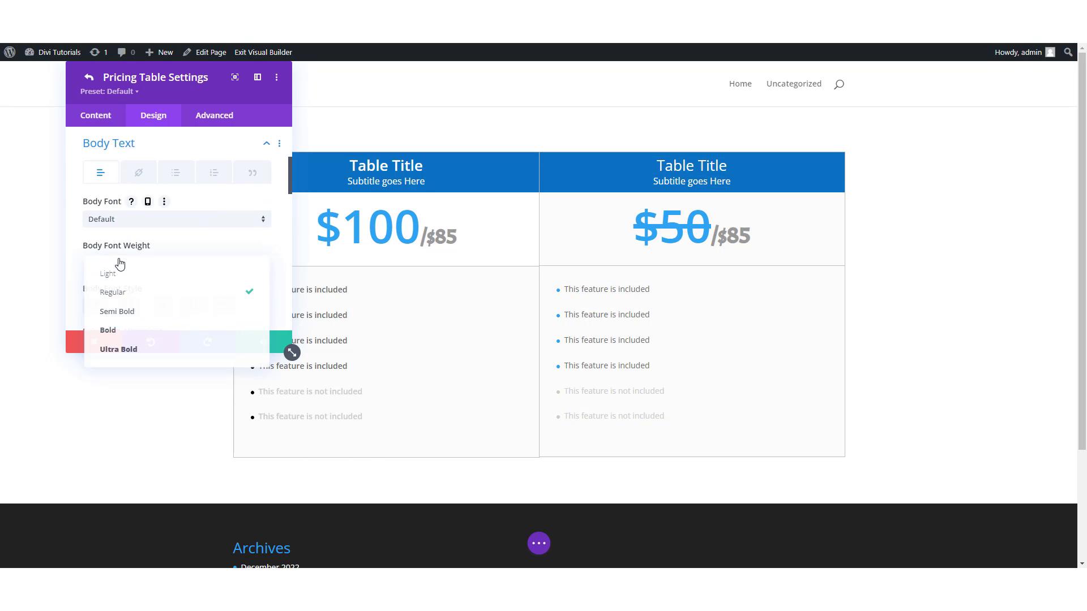
click(129, 332)
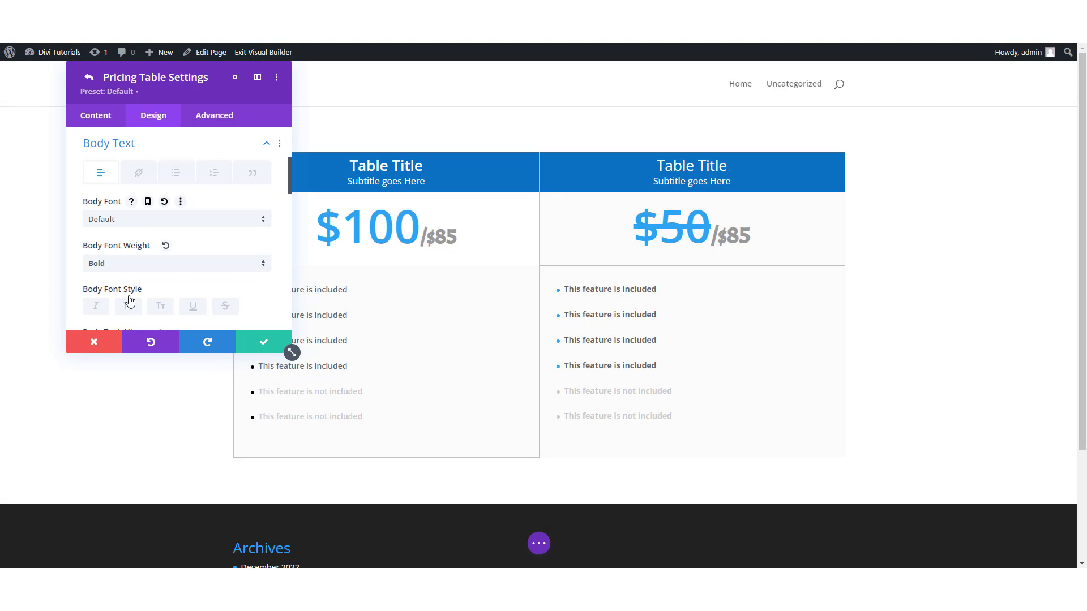
click(128, 265)
click(125, 312)
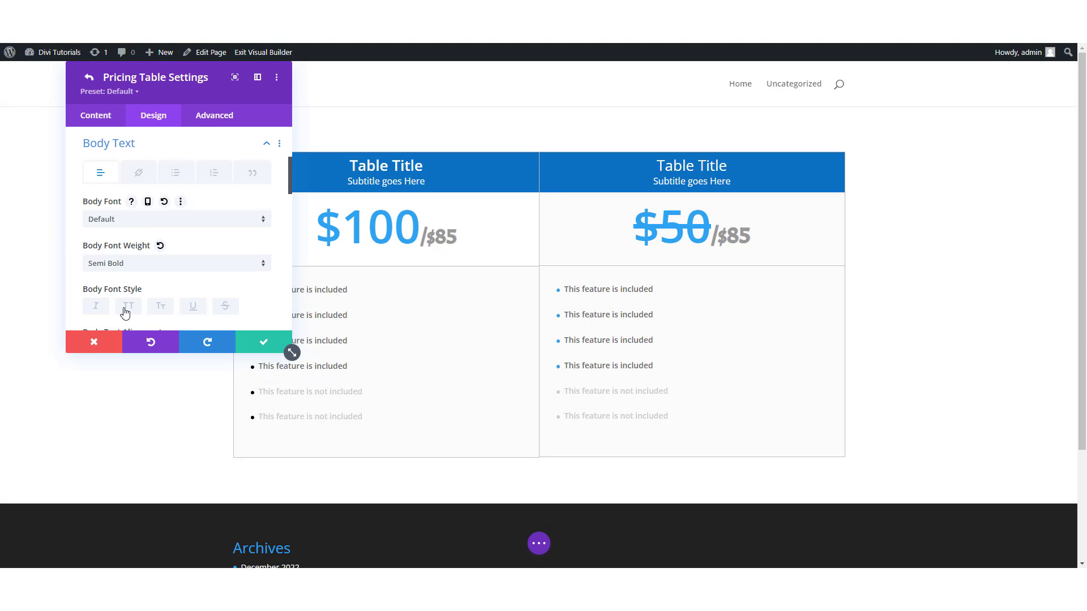
click(263, 342)
click(263, 342)
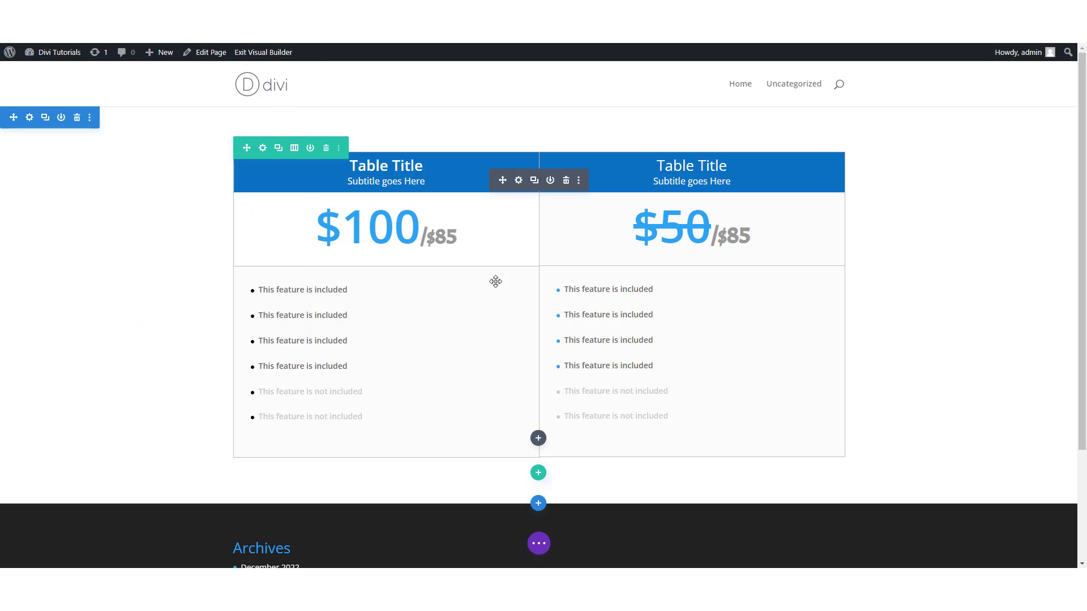
Check both pricing tables on the page, expand the builder's page controls and save the page
scroll(891, 401, down, 2)
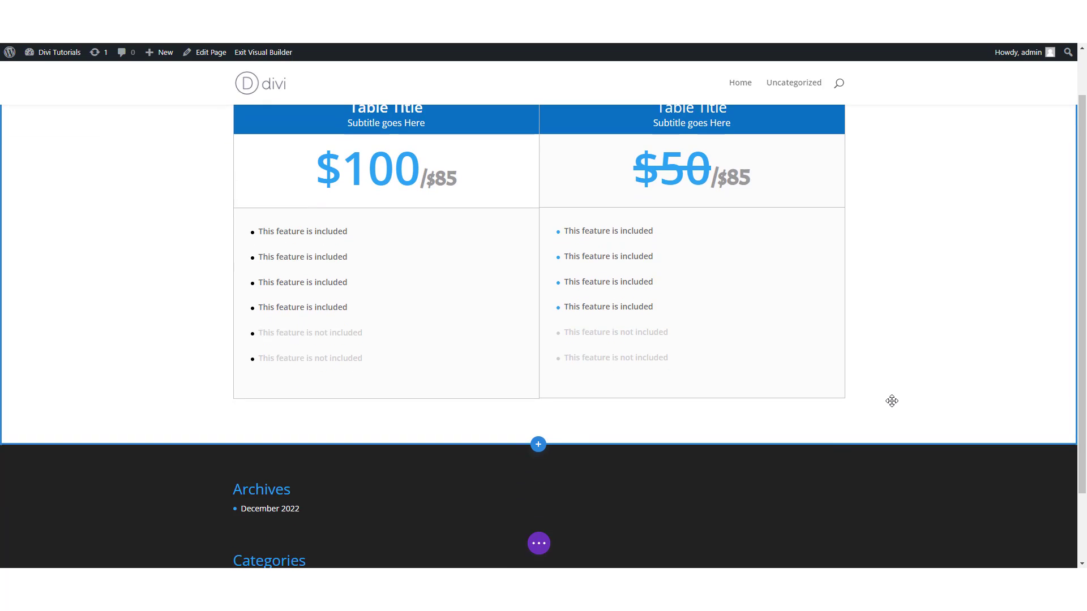
scroll(892, 402, up, 2)
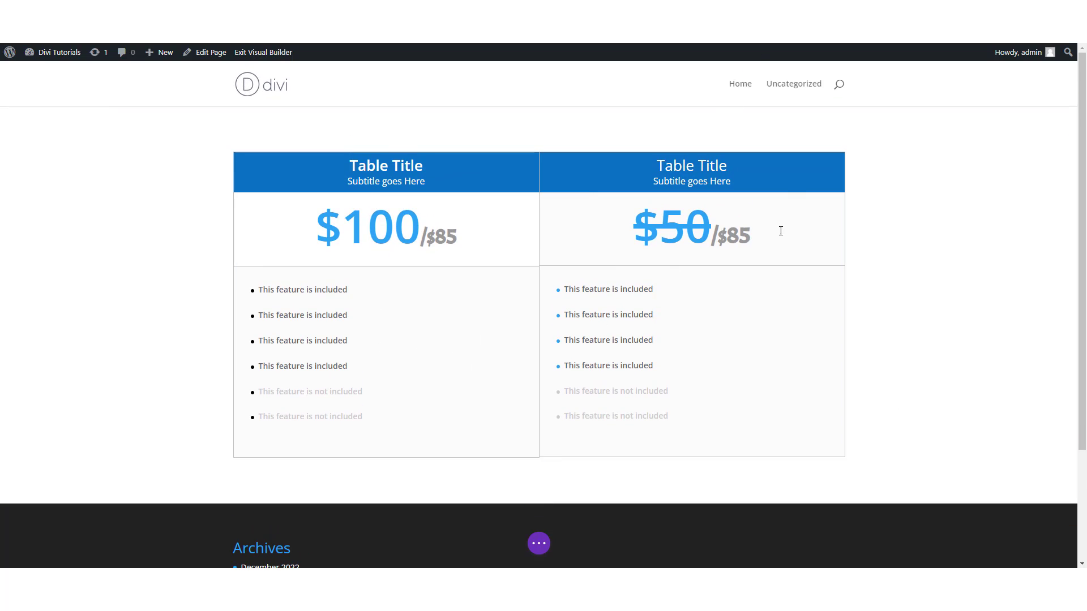
click(539, 543)
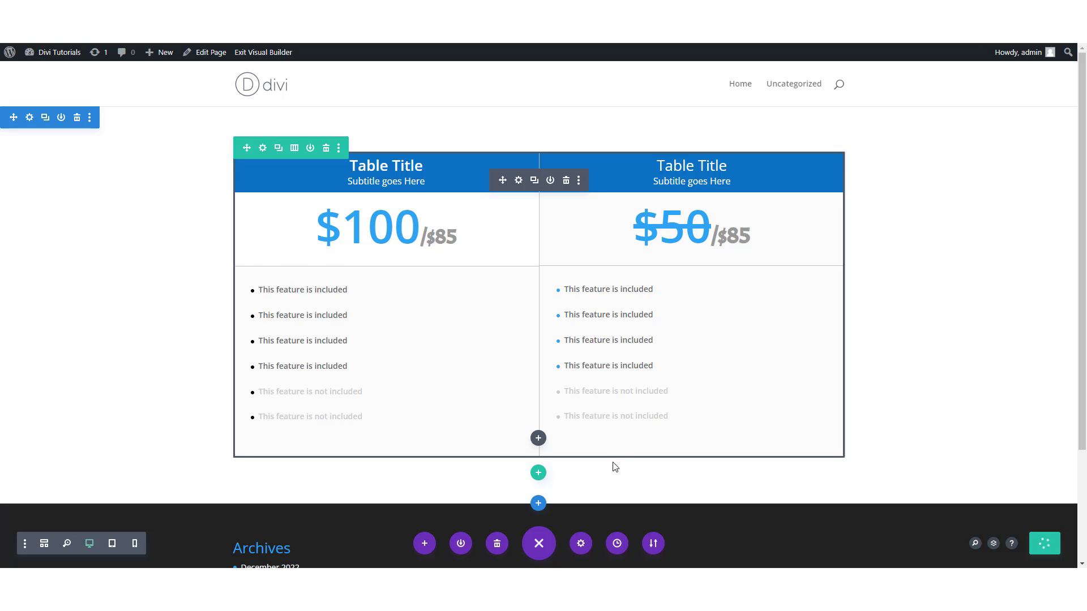
scroll(592, 494, down, 1)
scroll(592, 487, up, 1)
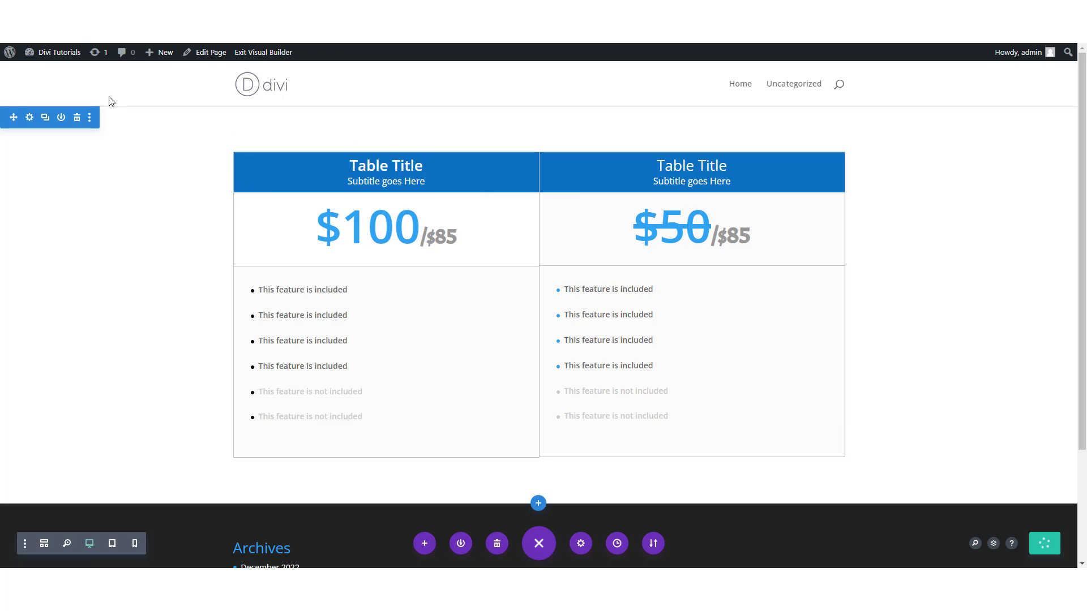
mouse_move(57, 52)
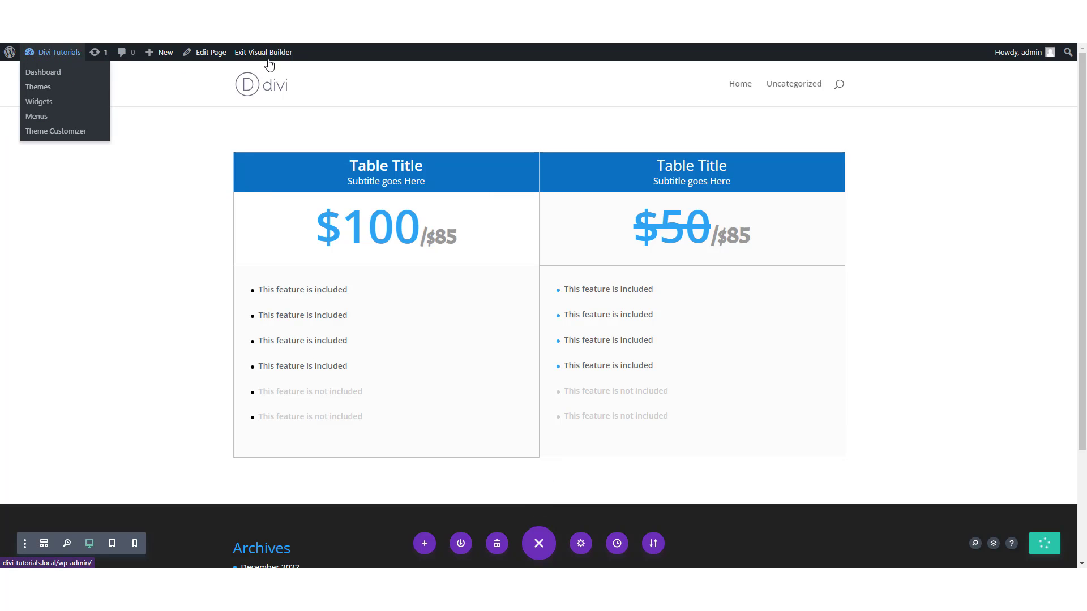